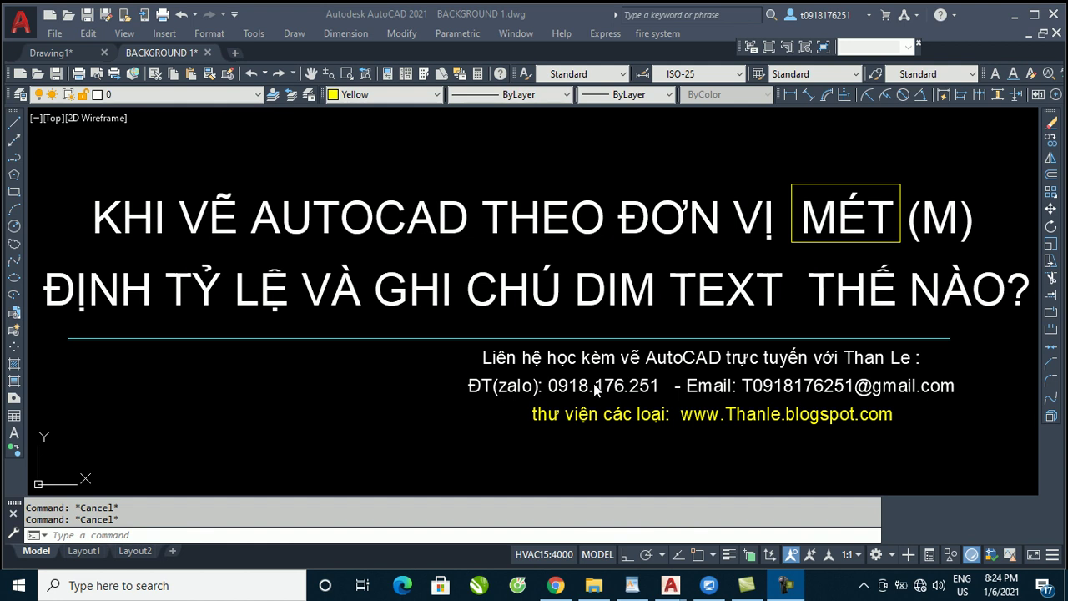
Create a new blank drawing from the acadiso.dwt template
left_click(242, 391)
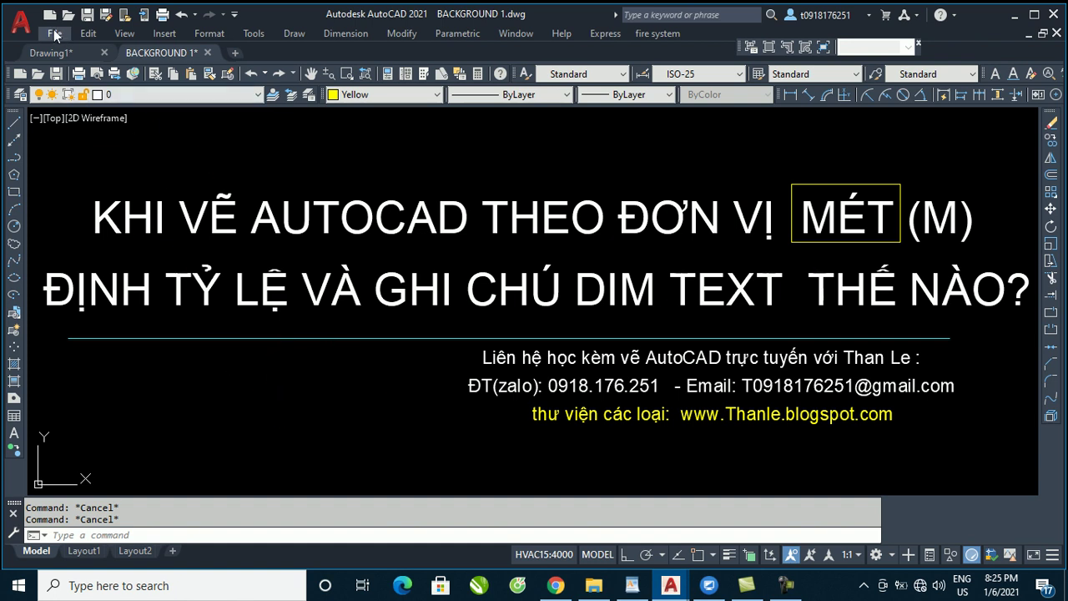
left_click(20, 22)
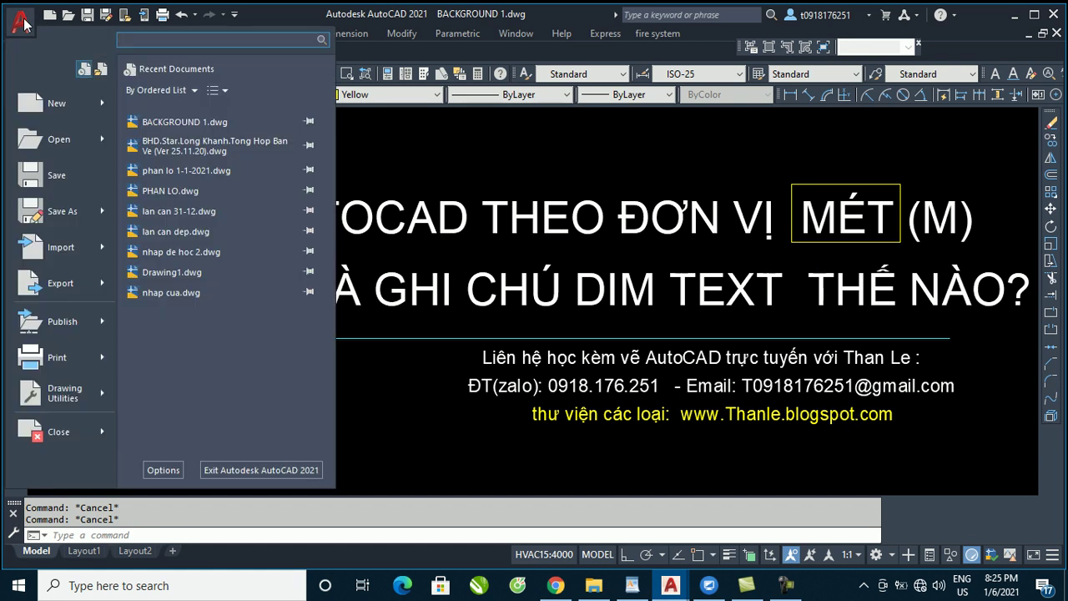
left_click(66, 106)
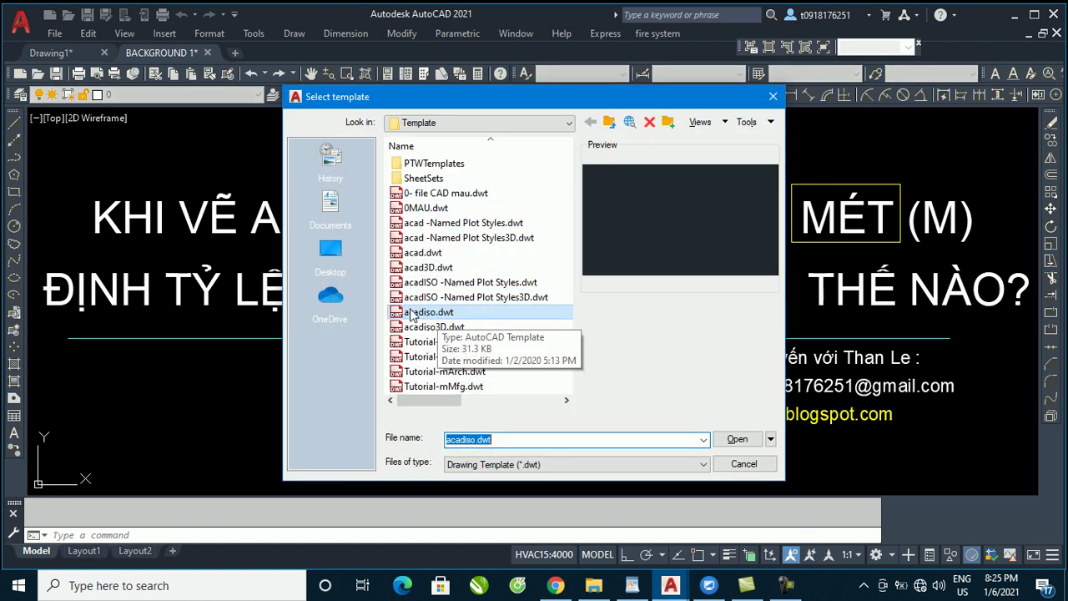
left_click(738, 438)
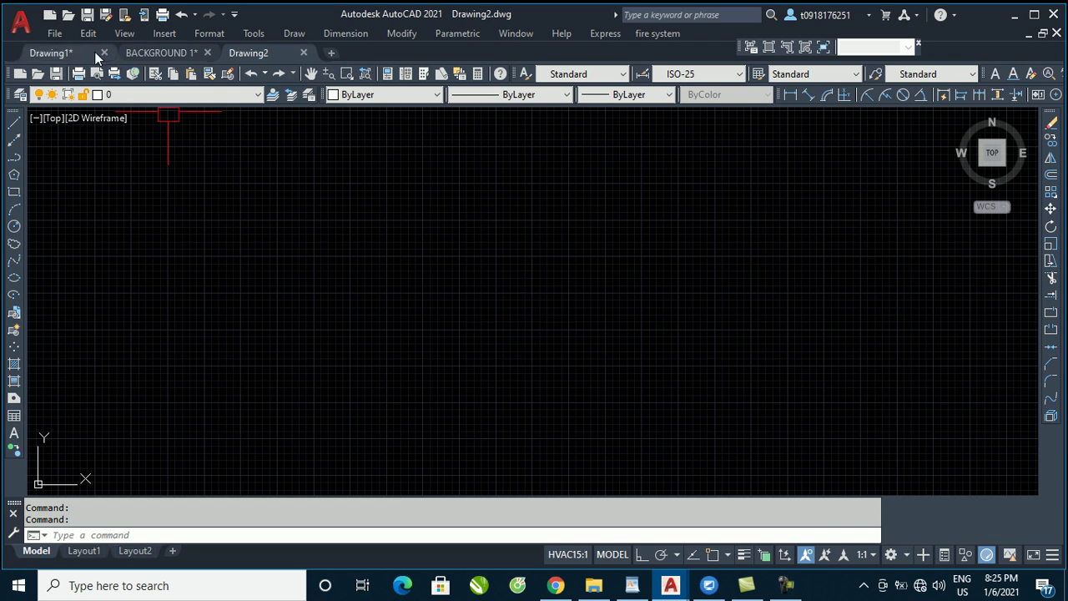
Close Drawing1 without saving its changes
left_click(79, 53)
key("ctrl+F4")
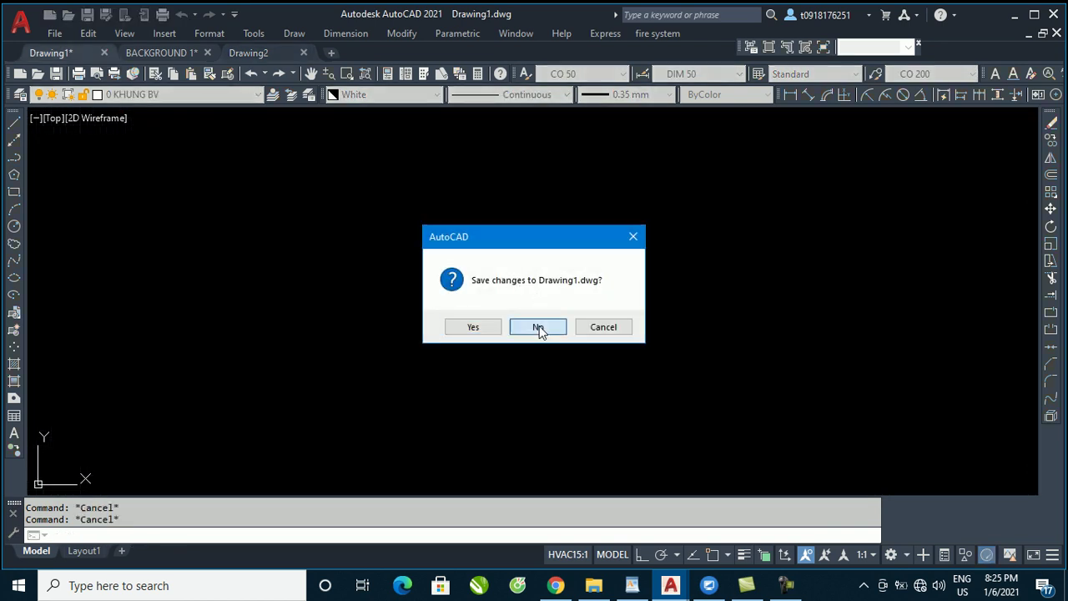
left_click(539, 327)
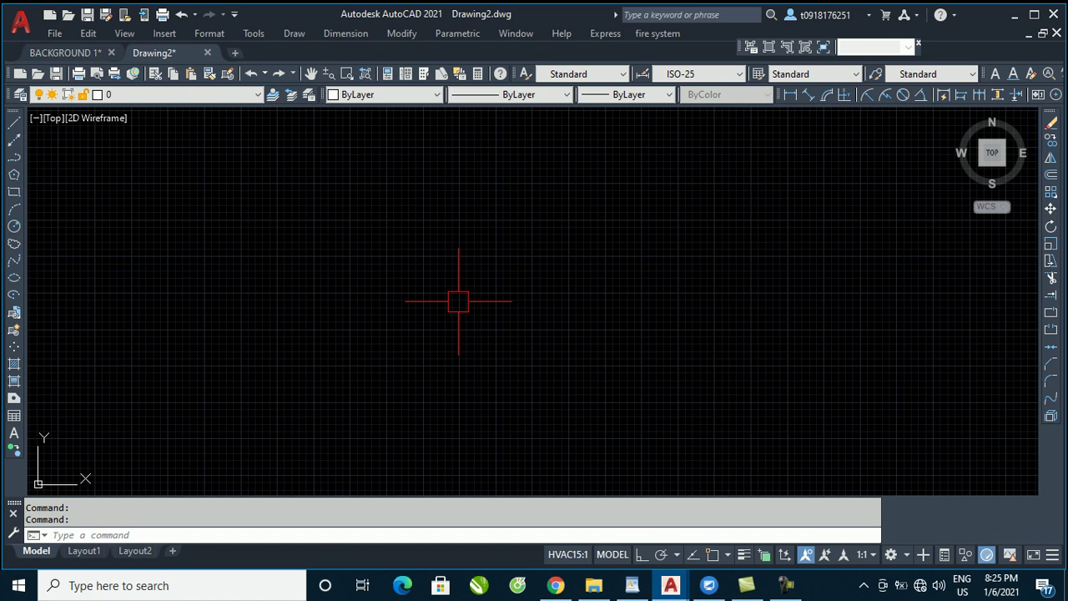
Turn off the grid with F7 and switch the navigation cube off
key("F7")
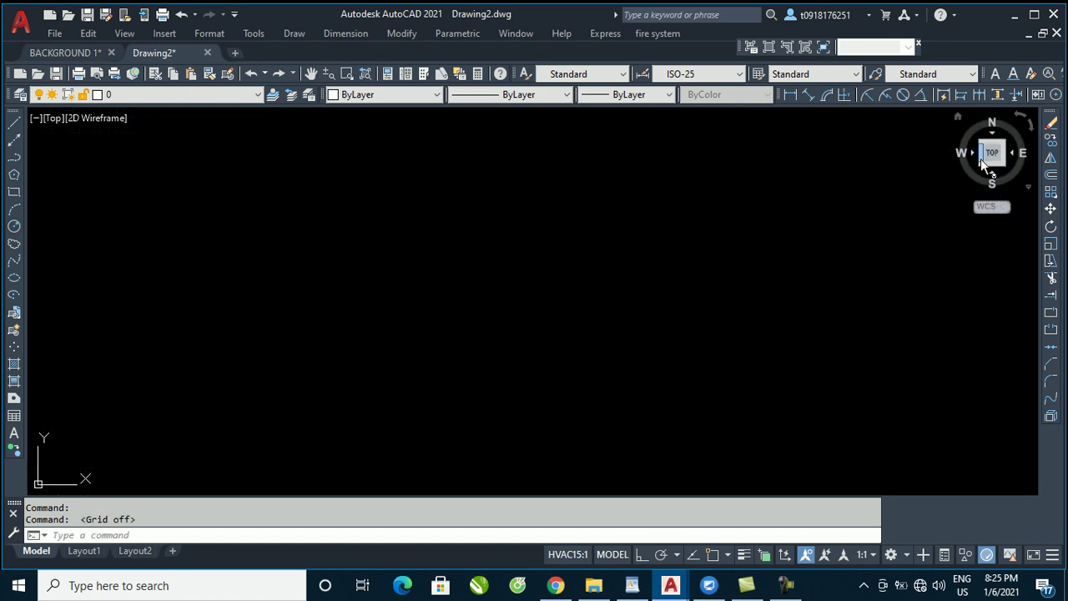
type("navv")
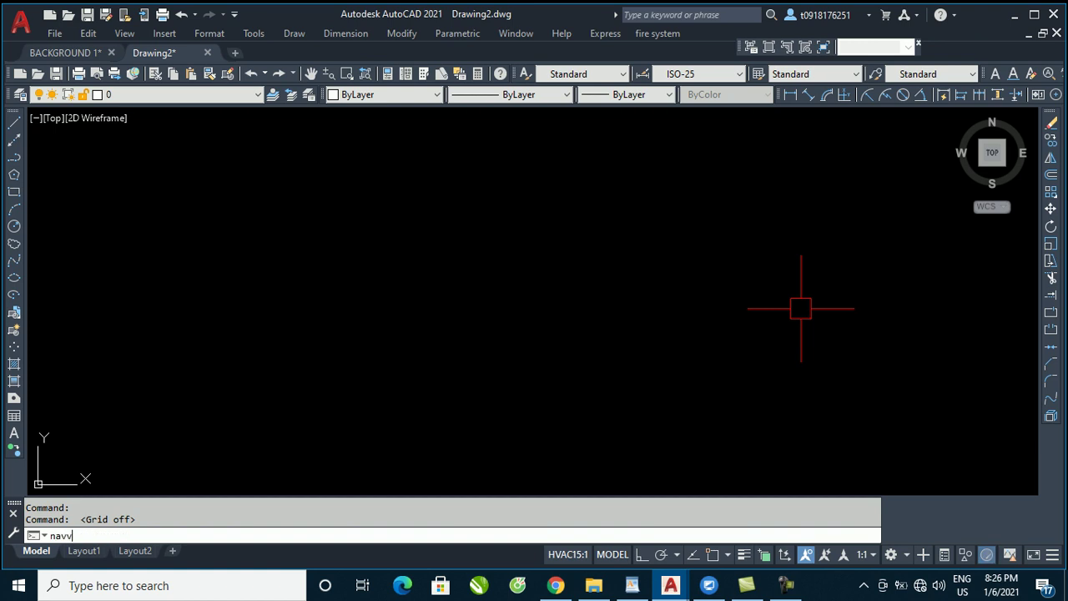
type("cube")
key("Return")
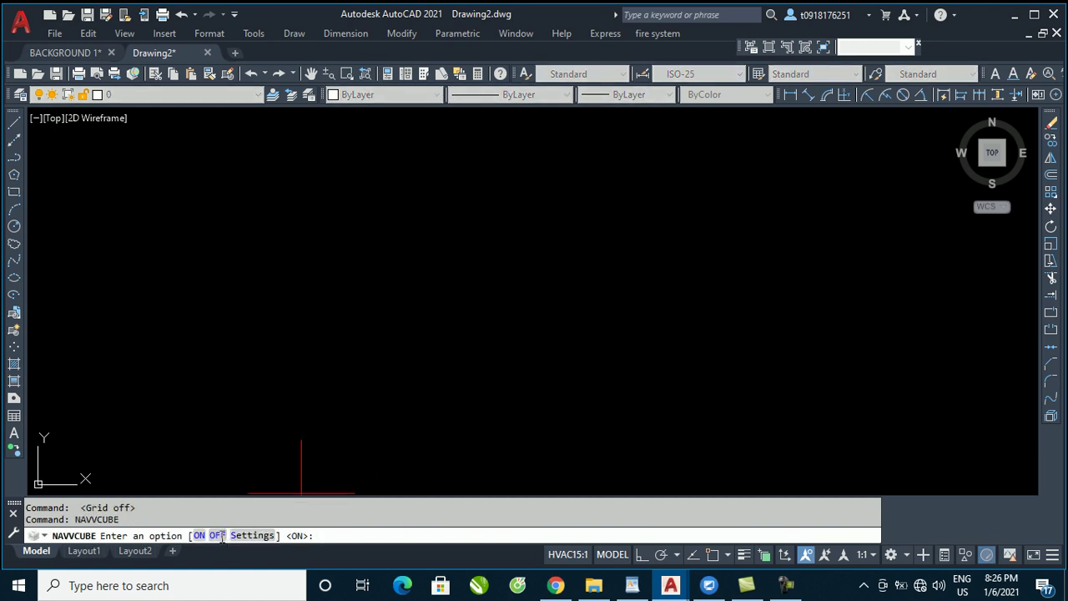
left_click(219, 536)
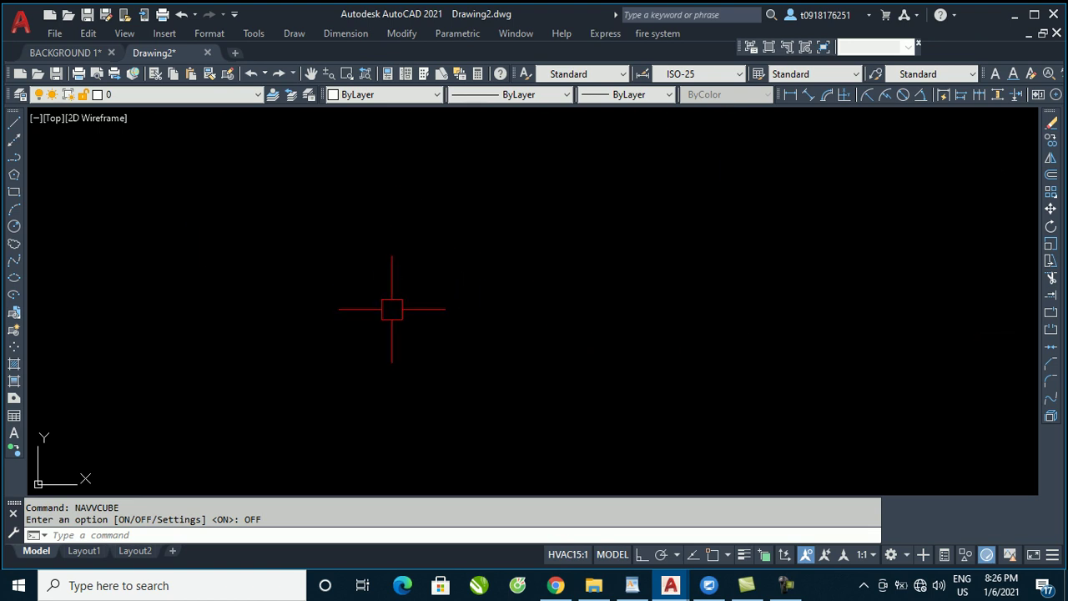
Start a line from a picked point and draw the first 30-unit edge with Ortho on
left_click(13, 122)
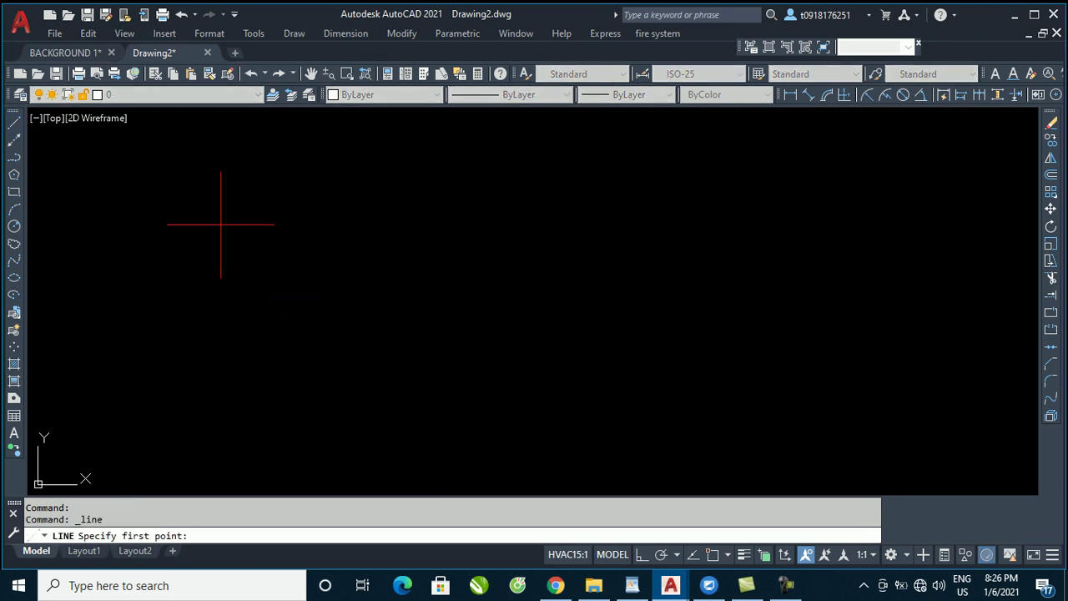
left_click(201, 208)
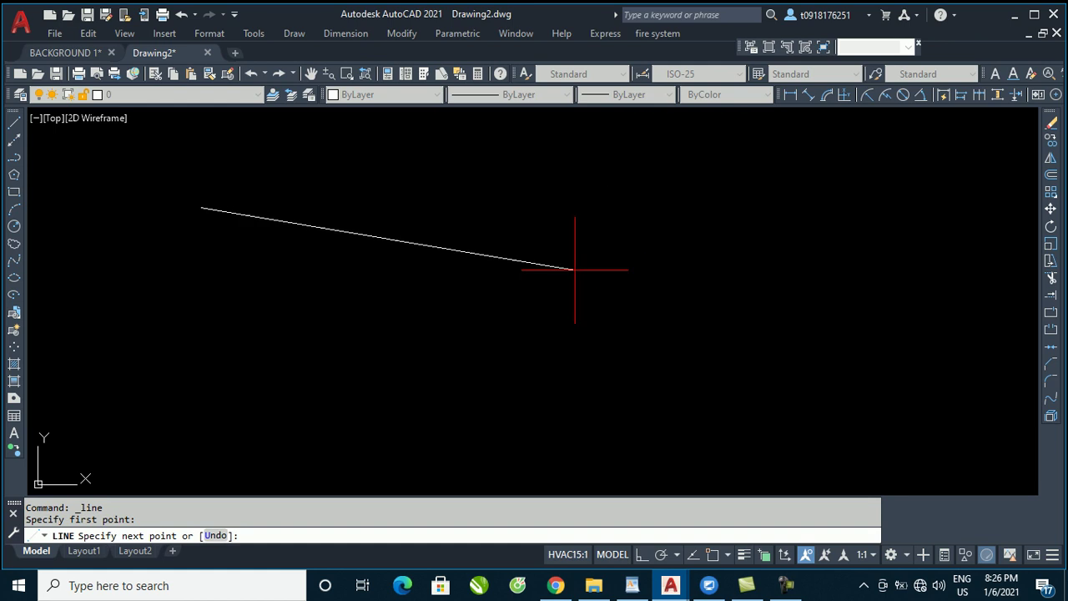
key("F8")
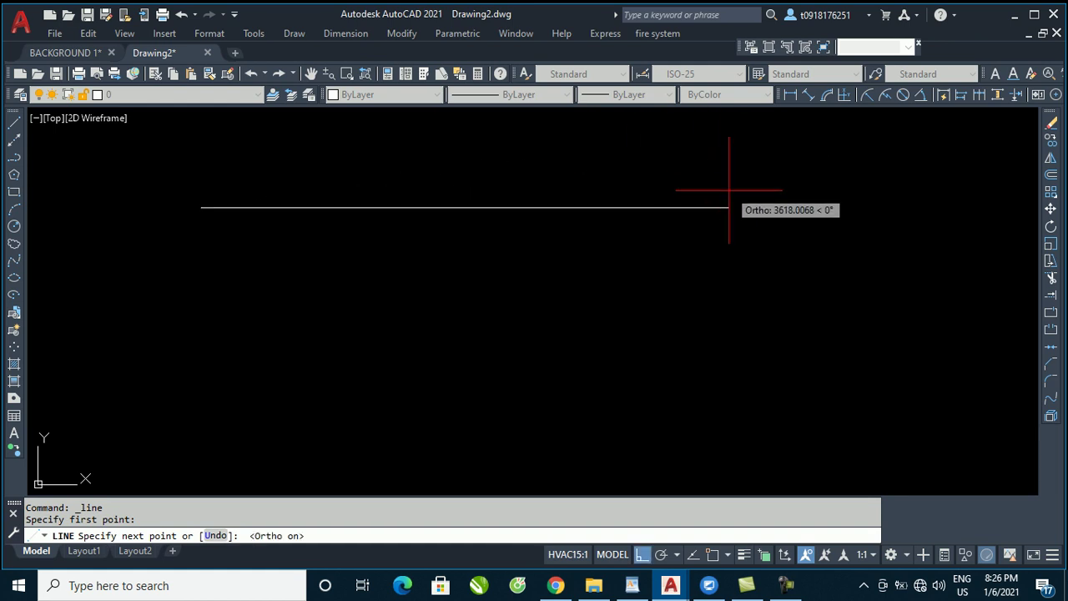
type("30")
key("Return")
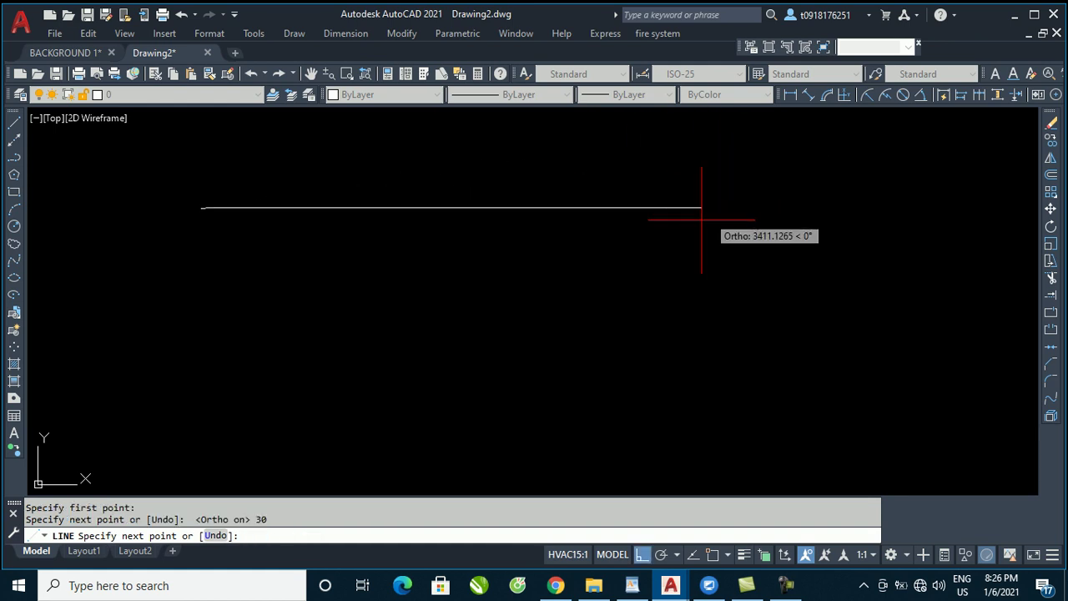
scroll(208, 219, "down", 3)
middle_click_drag(231, 226, 492, 193)
scroll(524, 221, "up", 2)
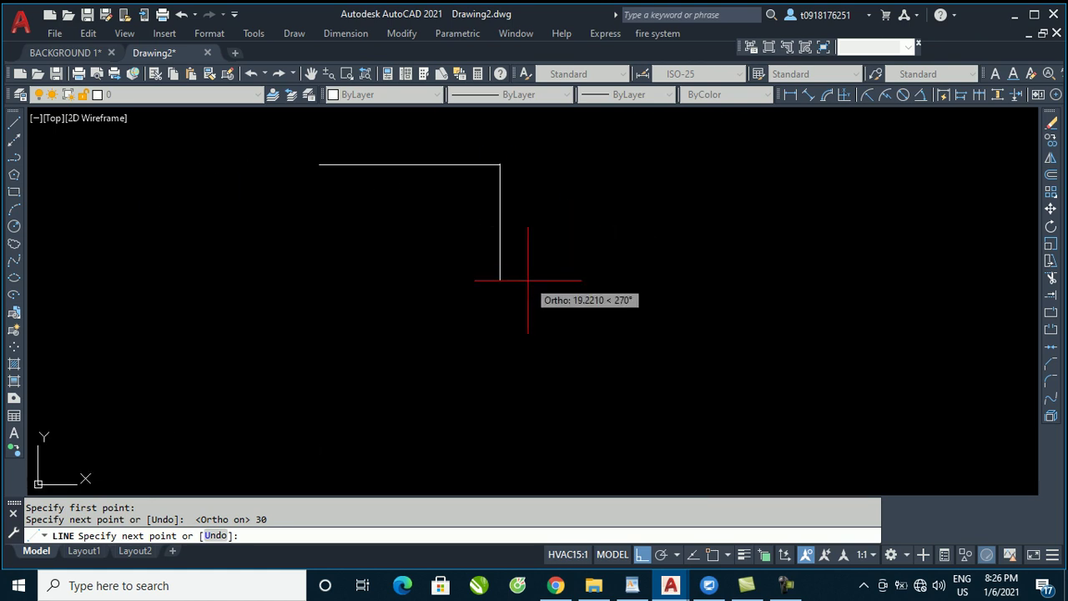
Continue the outline with angled edges of 26 and 18 units
key("F8")
scroll(555, 355, "down", 3)
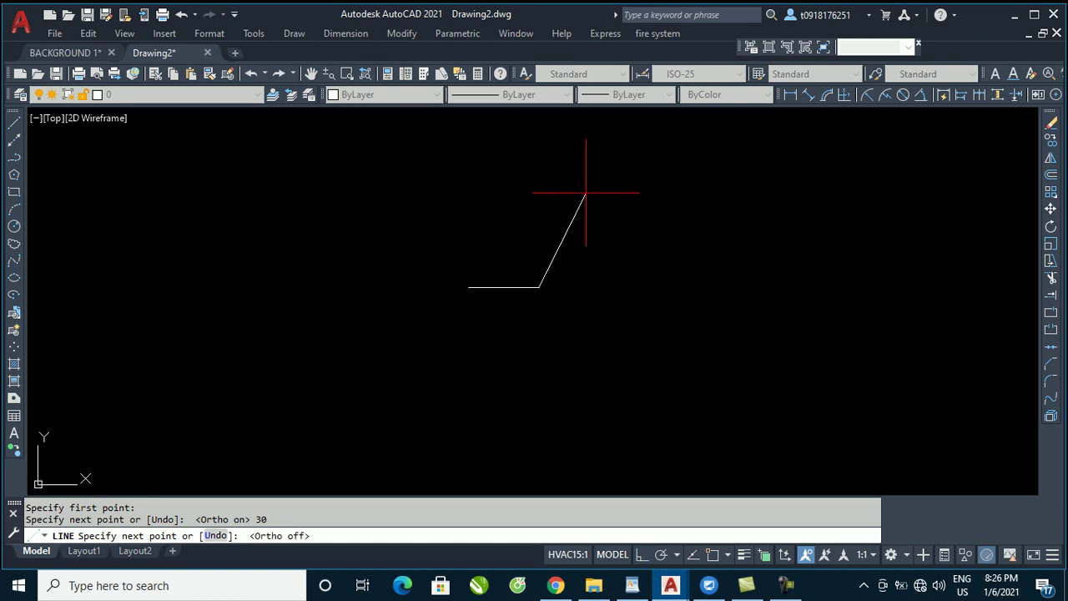
scroll(588, 192, "up", 2)
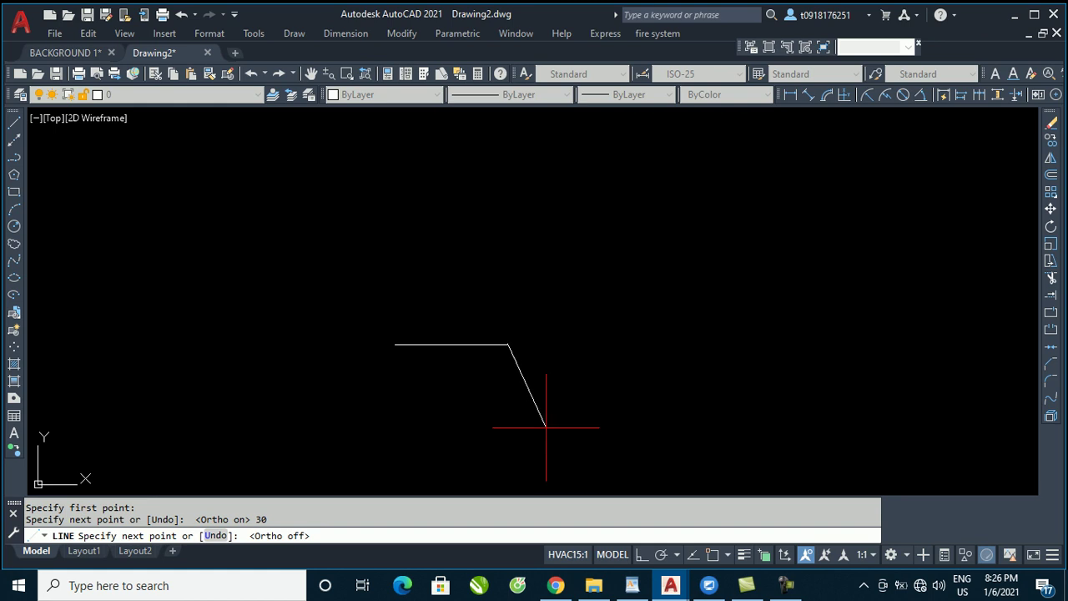
scroll(473, 293, "up", 2)
scroll(496, 282, "up", 2)
middle_click_drag(256, 429, 345, 315)
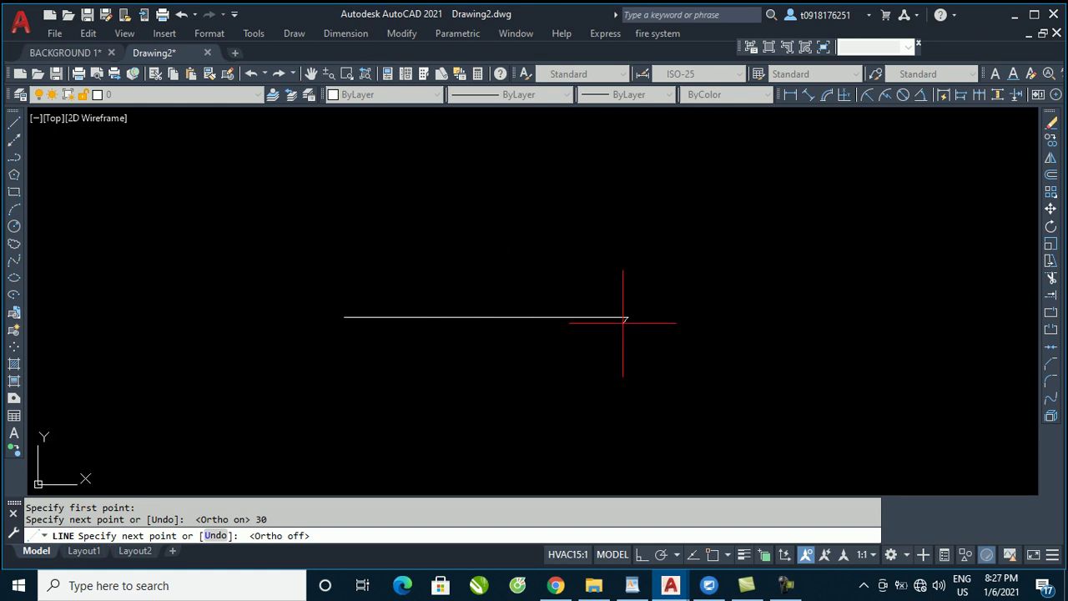
middle_click_drag(612, 221, 636, 281)
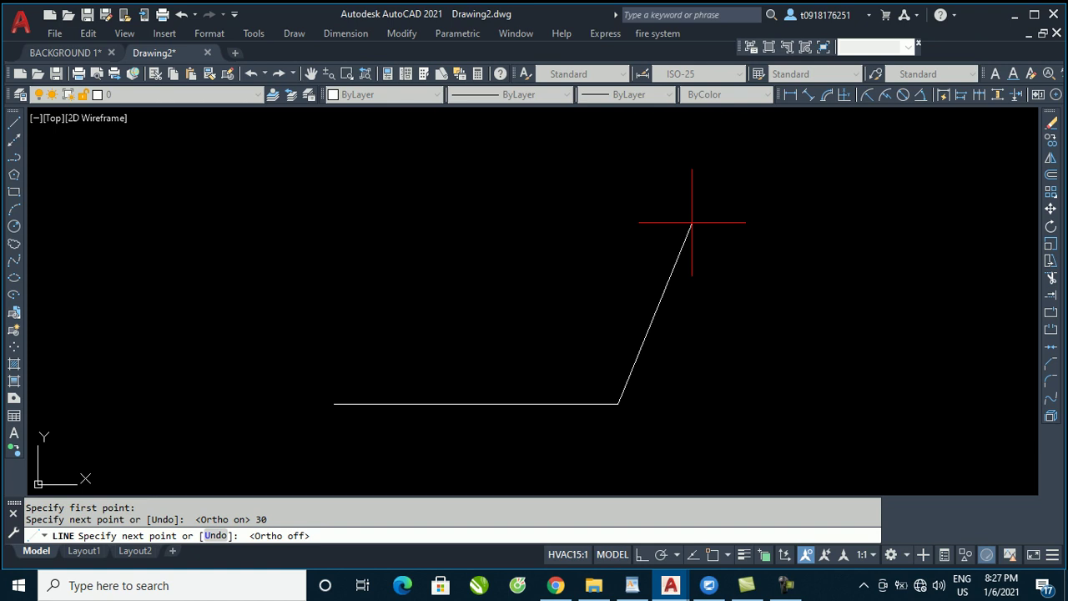
type("26")
key("Return")
middle_click_drag(559, 158, 577, 226)
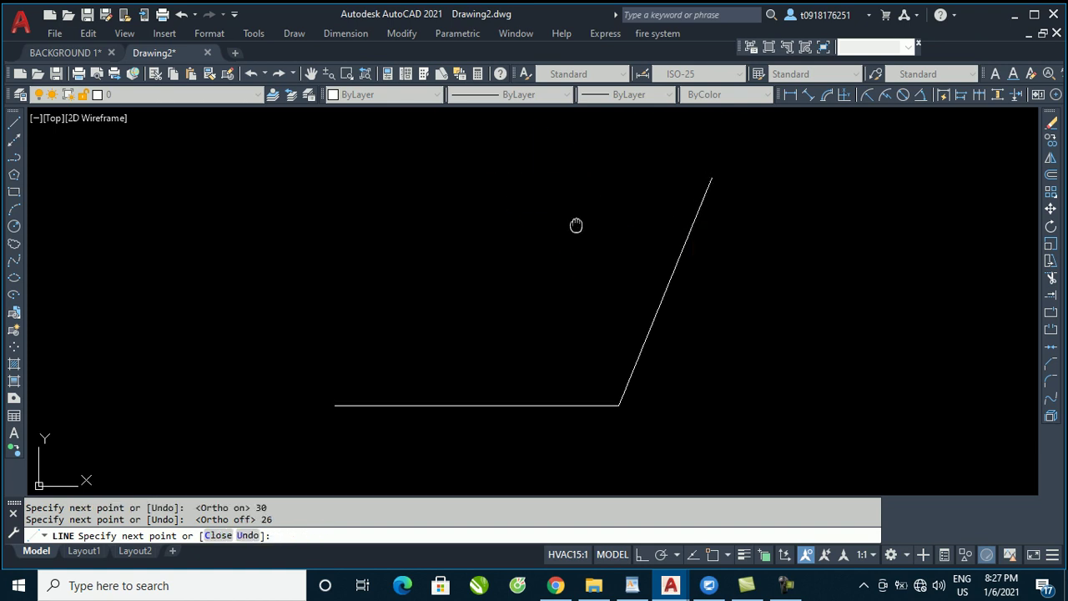
type("8")
key("Return")
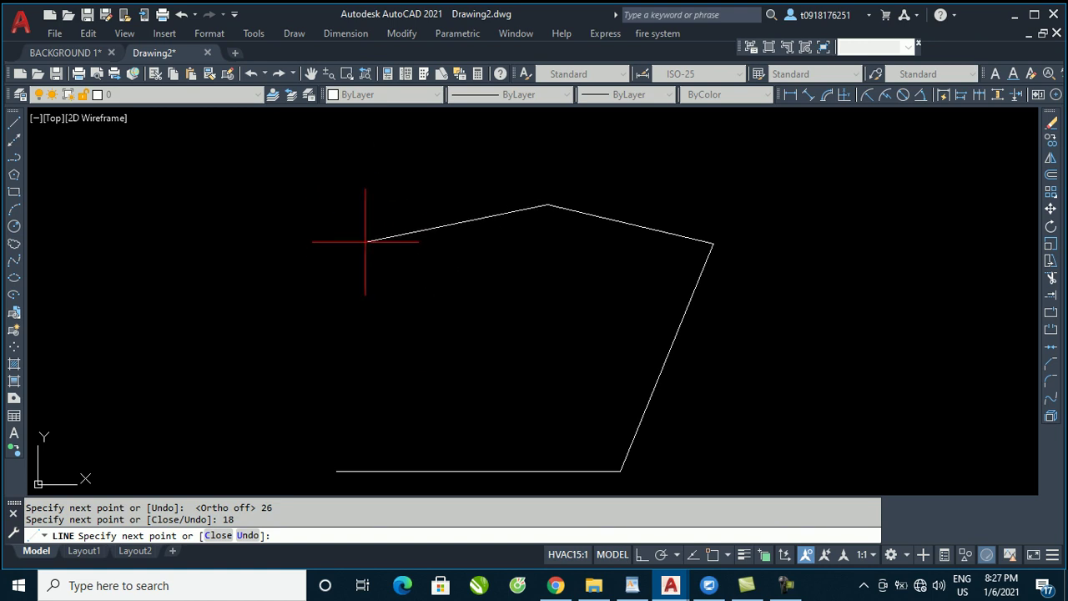
Add the 25-unit fourth edge and close the five-sided outline
type("5")
key("Return")
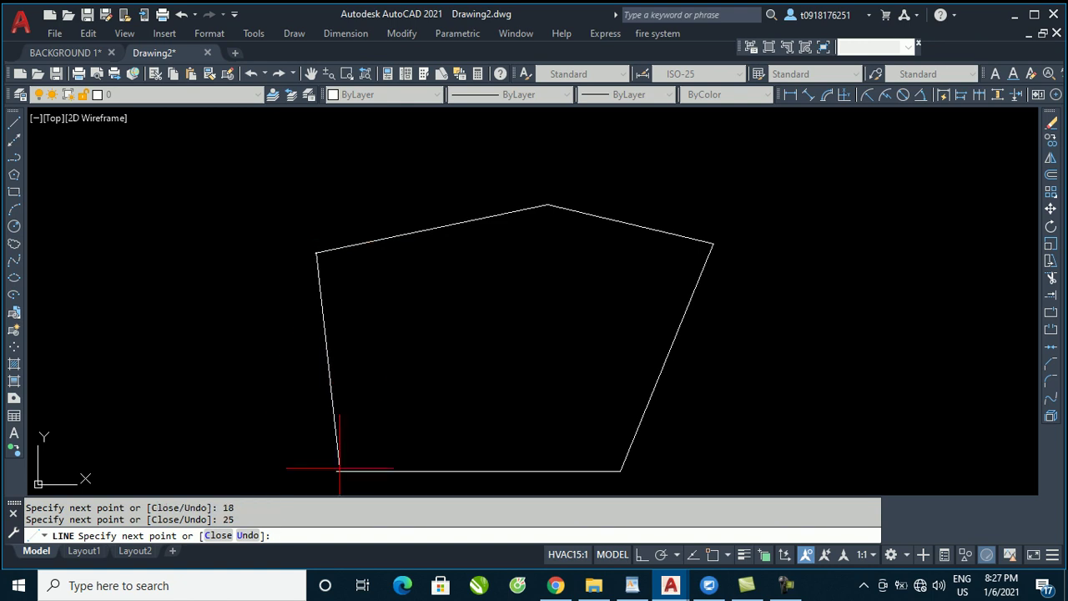
type("c")
key("Return")
mouse_move(348, 430)
middle_mouse_down()
mouse_move(333, 313)
mouse_move(336, 364)
middle_mouse_up()
scroll(539, 313, "down", 2)
scroll(409, 249, "up", 2)
middle_click_drag(549, 246, 498, 218)
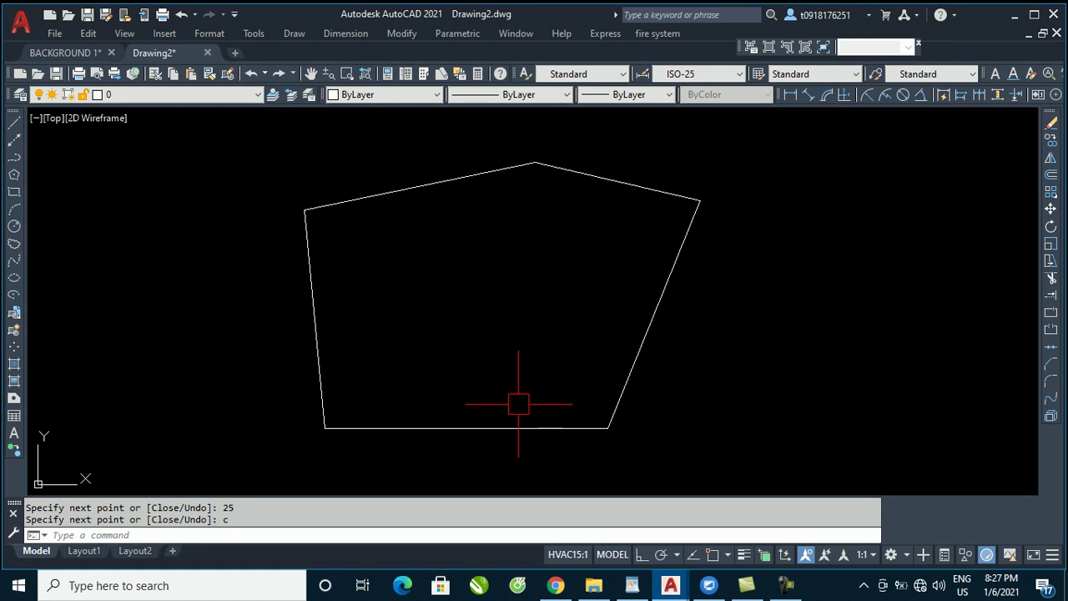
Draw a snapped line from the pentagon's top vertex down to its bottom edge
type("l")
key("Return")
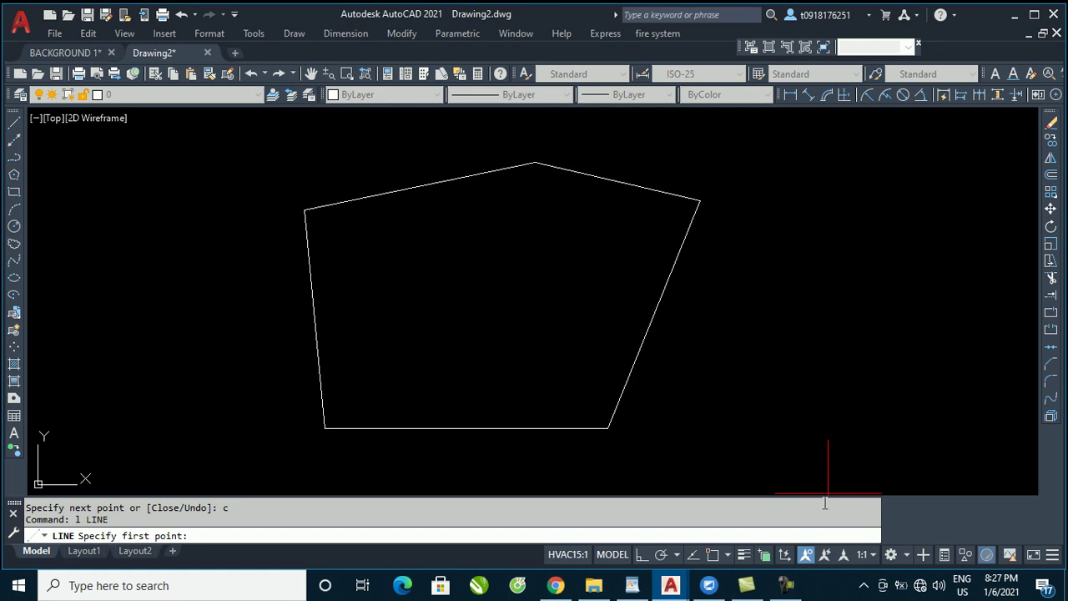
left_click(713, 555)
left_click(535, 163)
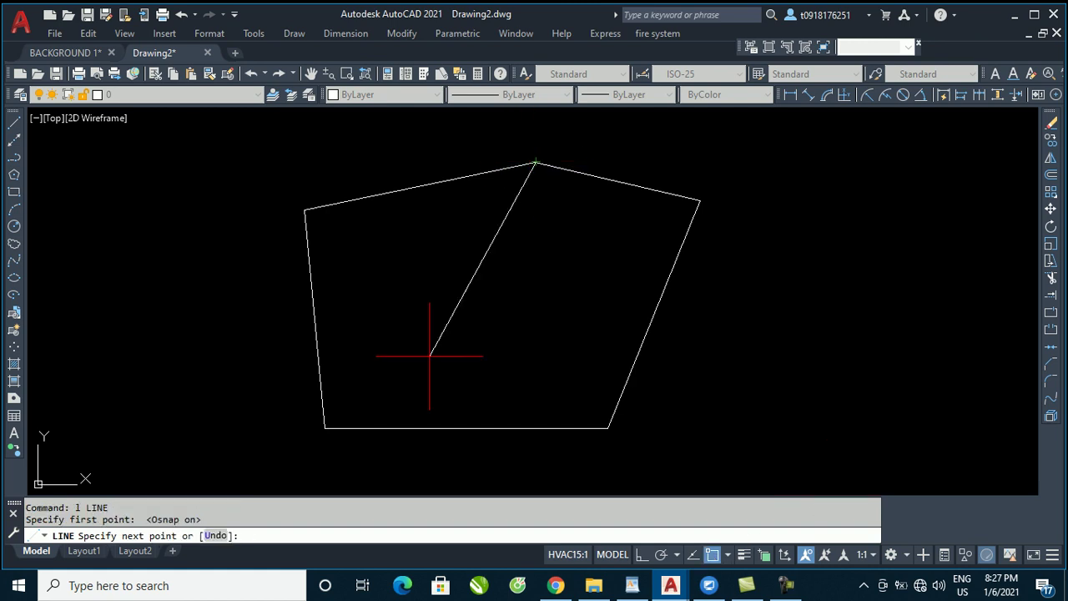
left_click(467, 427)
key("Escape")
scroll(477, 306, "down", 2)
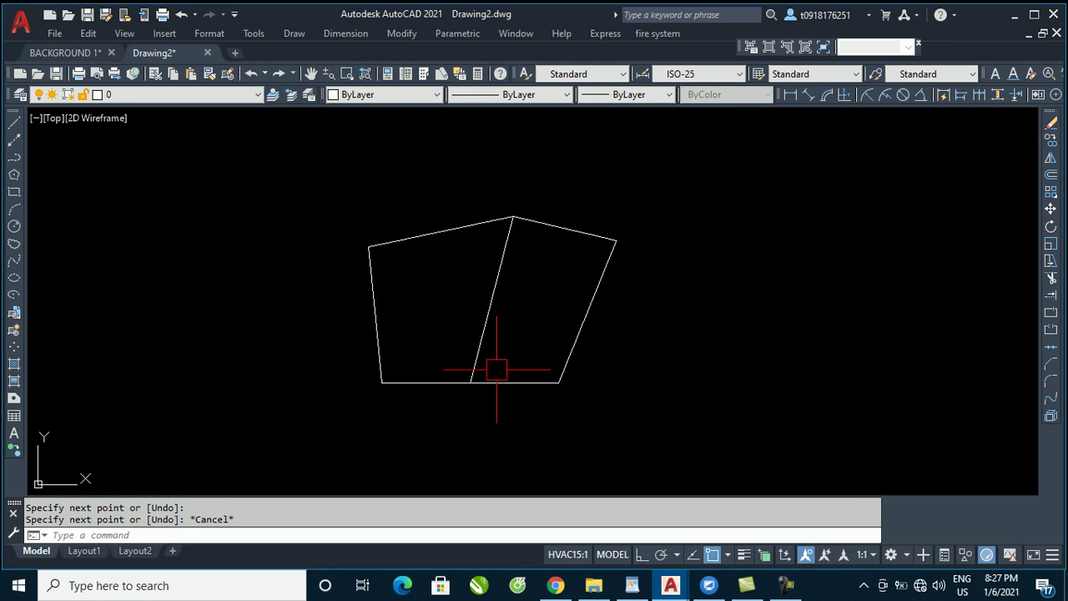
mouse_move(579, 298)
middle_mouse_down()
mouse_move(402, 301)
mouse_move(455, 276)
middle_mouse_up()
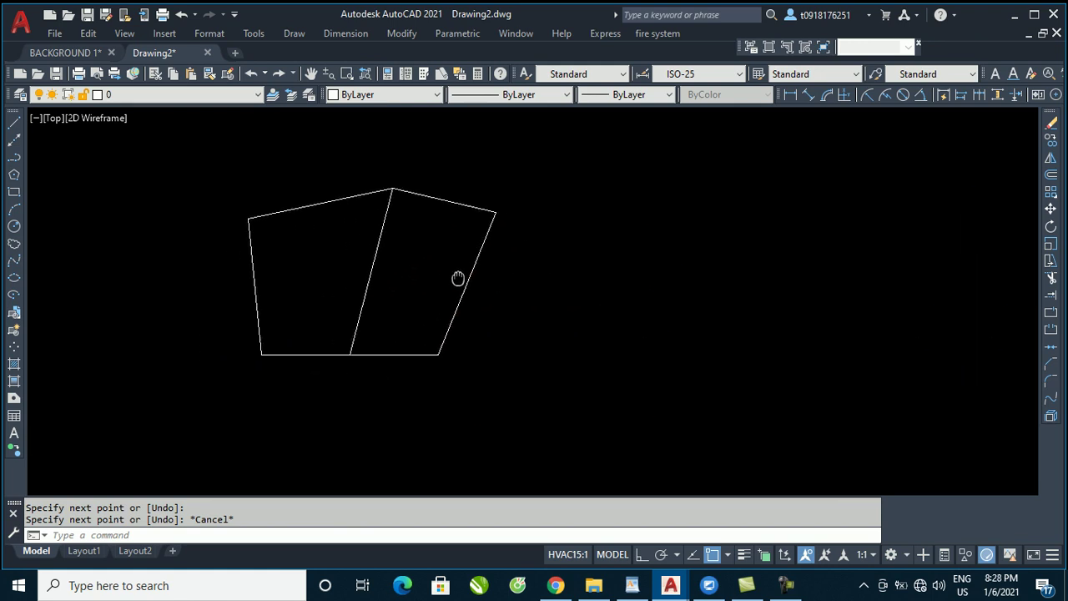
middle_click_drag(523, 303, 503, 327)
Start a rectangle with its first corner to the right of the pentagon
type("r")
key("Return")
left_click(579, 377)
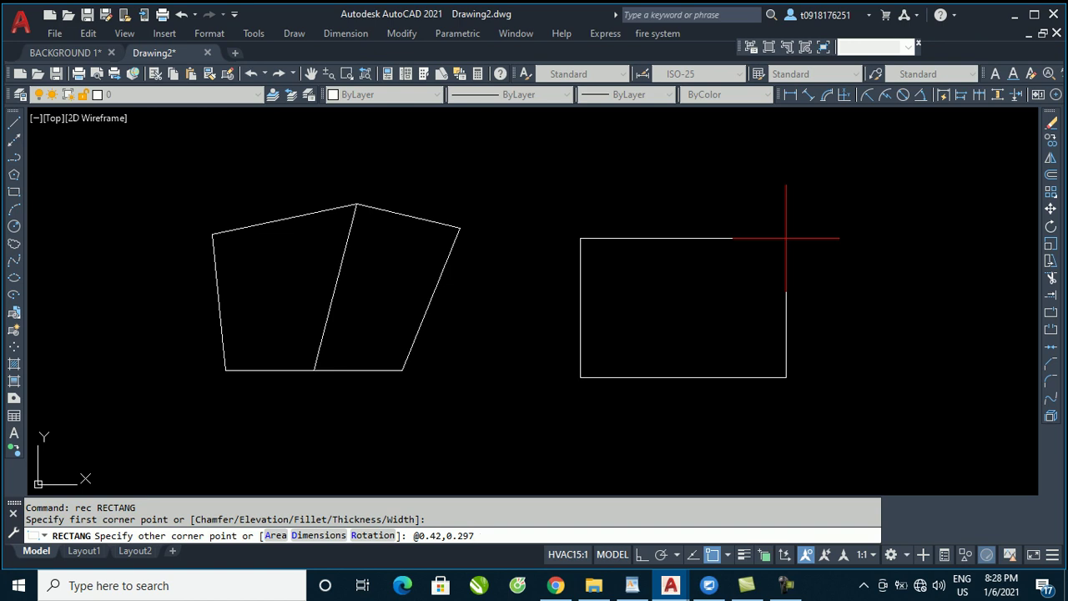
Finish the 0.42 by 0.297 rectangle and set its colour to Red
key("Return")
left_click(682, 264)
left_click(504, 472)
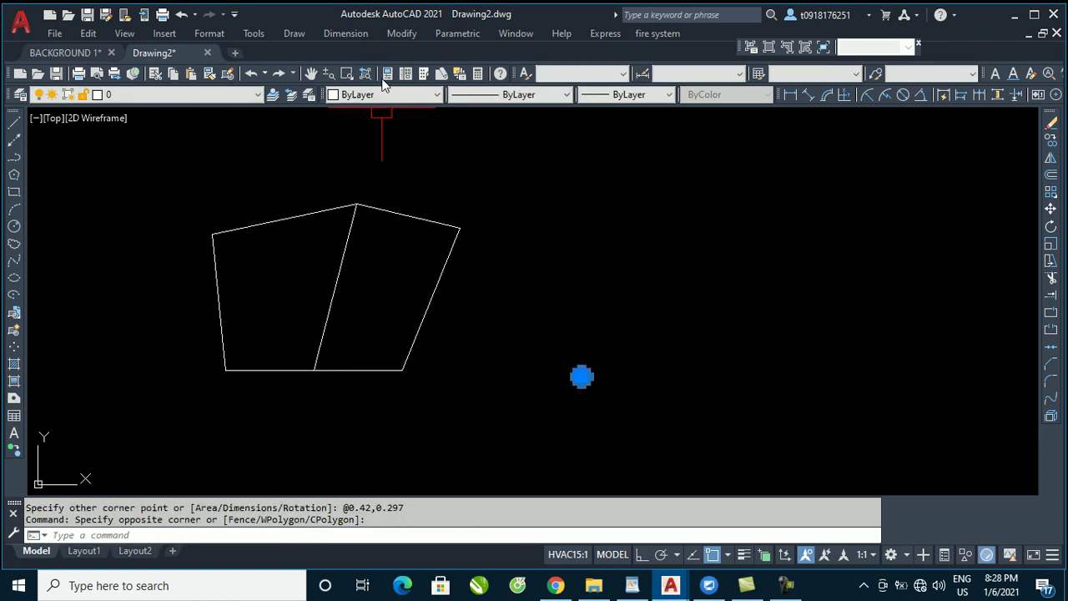
left_click(368, 95)
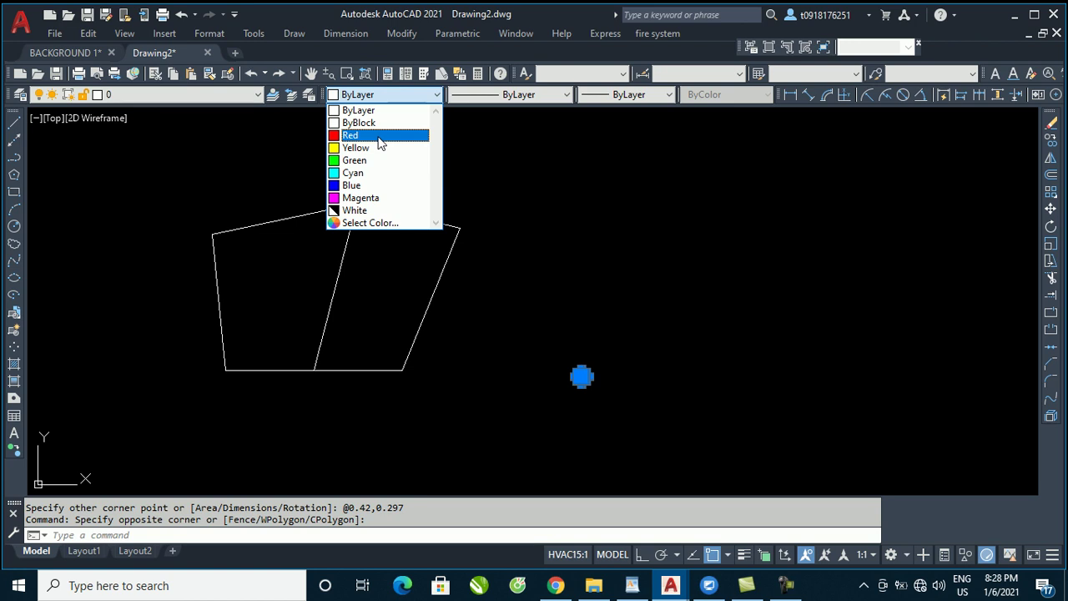
left_click(377, 136)
key("Escape")
key("Escape")
Draw a narrow upright rectangle from the red rectangle's lower-right corner along its right edge
scroll(576, 371, "up", 4)
scroll(549, 360, "up", 2)
scroll(526, 357, "up", 5)
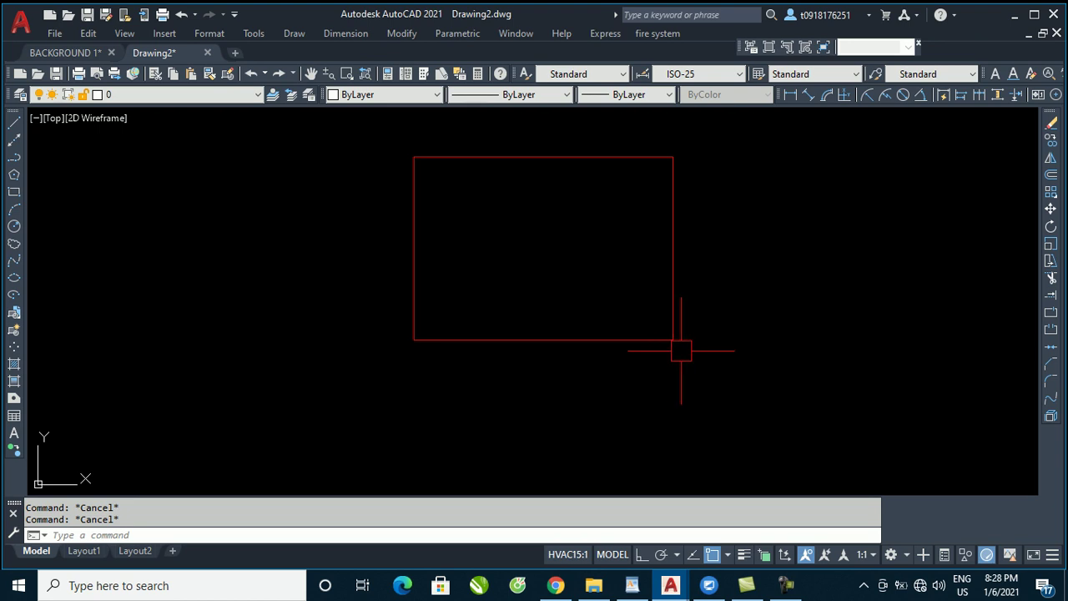
scroll(760, 335, "down", 10)
scroll(735, 376, "down", 2)
scroll(743, 342, "up", 8)
scroll(709, 367, "up", 4)
scroll(692, 392, "up", 4)
type("rec")
key("Return")
left_click(726, 395)
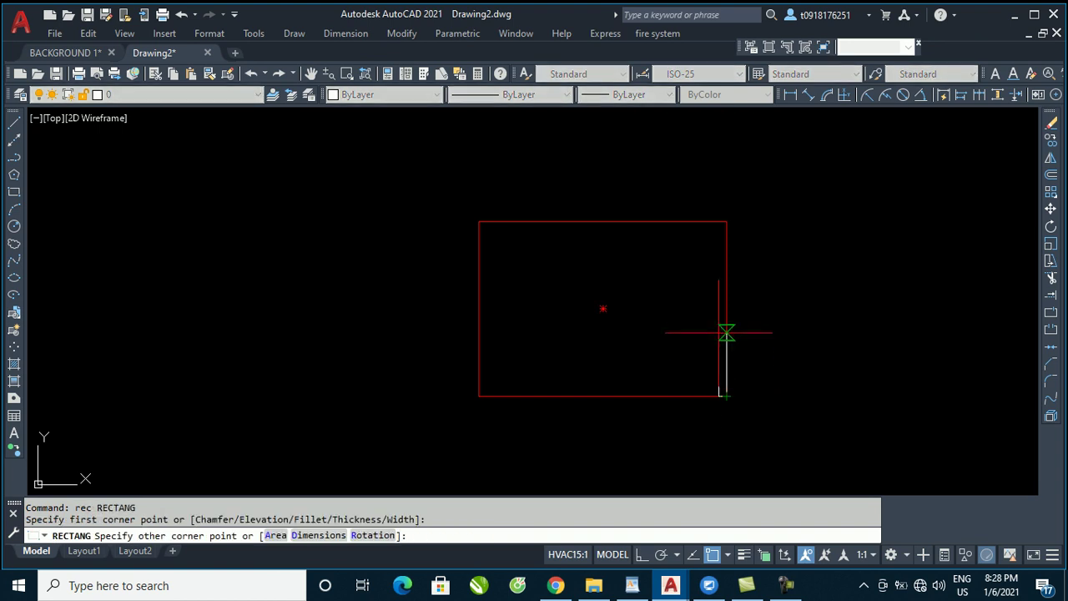
left_click(698, 221)
key("Escape")
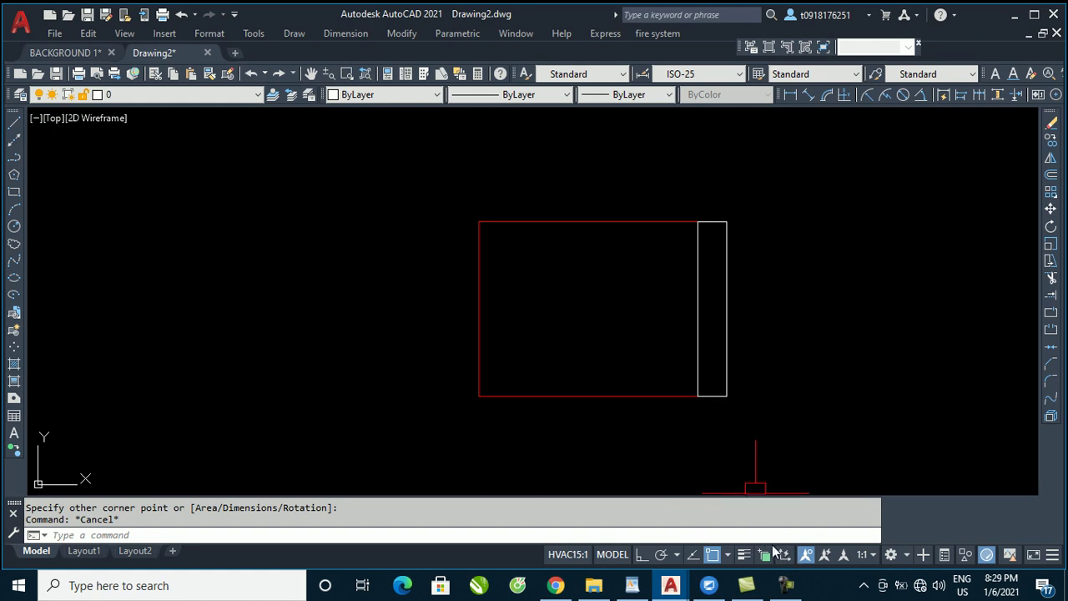
Copy the frame and title block from the KHUNG BAN VE MAU drawing
left_click(785, 585)
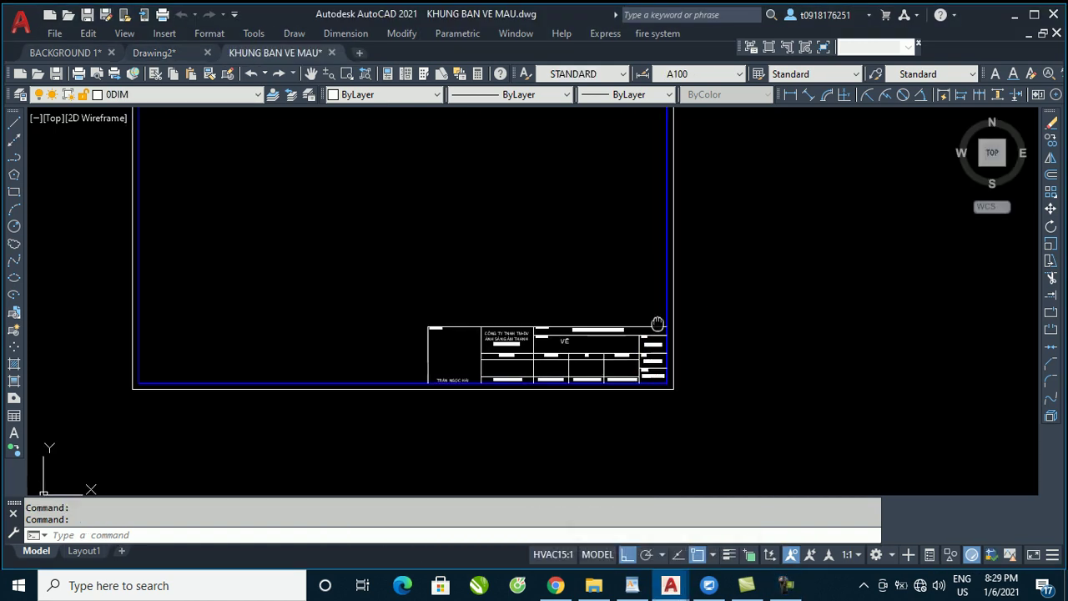
scroll(715, 353, "down", 2)
scroll(720, 374, "down", 2)
left_click(751, 432)
left_click(429, 179)
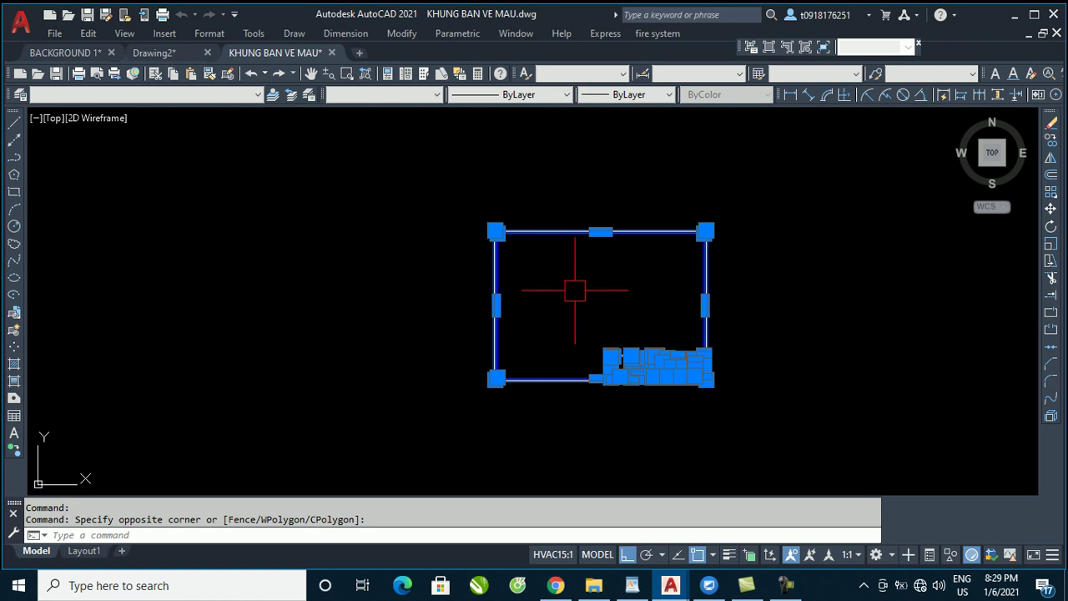
key("ctrl+c")
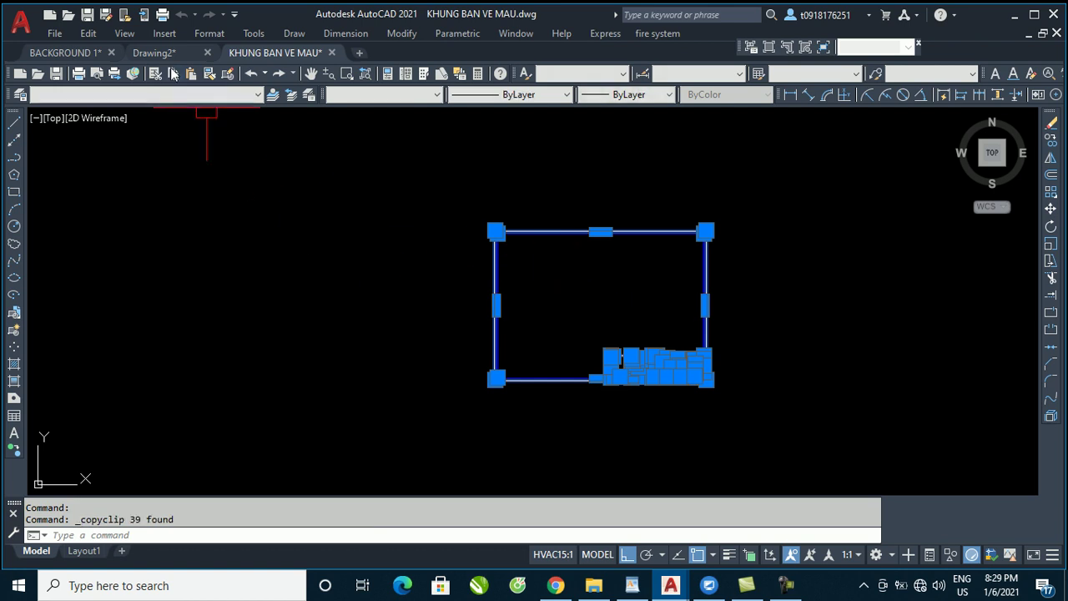
Paste the 39 copied frame objects into Drawing2
left_click(164, 52)
scroll(511, 293, "down", 10)
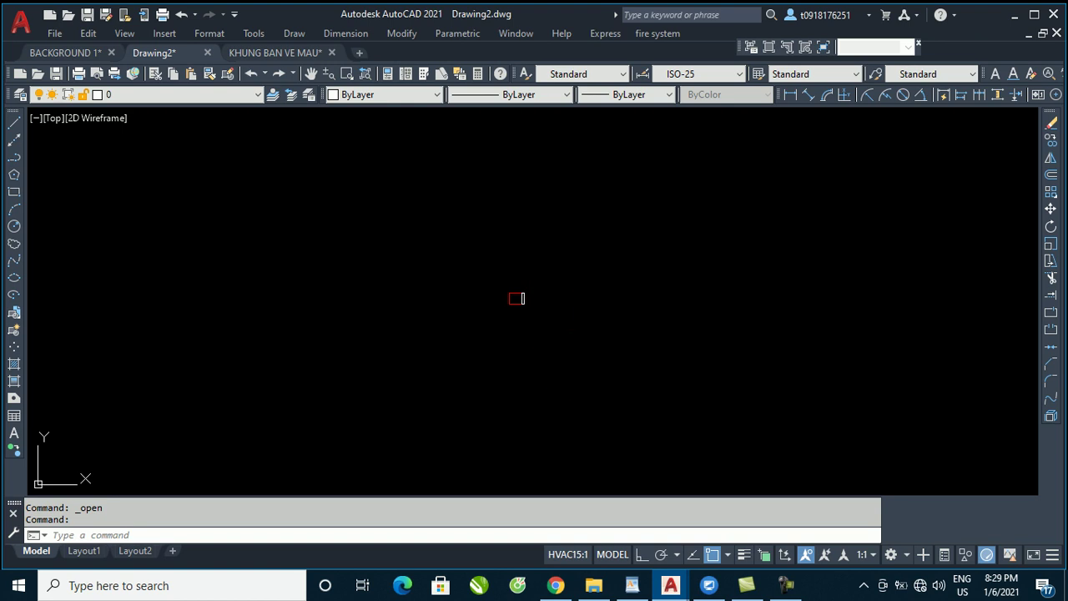
key("ctrl+v")
scroll(543, 329, "up", 5)
scroll(584, 341, "down", 2)
scroll(355, 387, "down", 6)
scroll(330, 385, "down", 2)
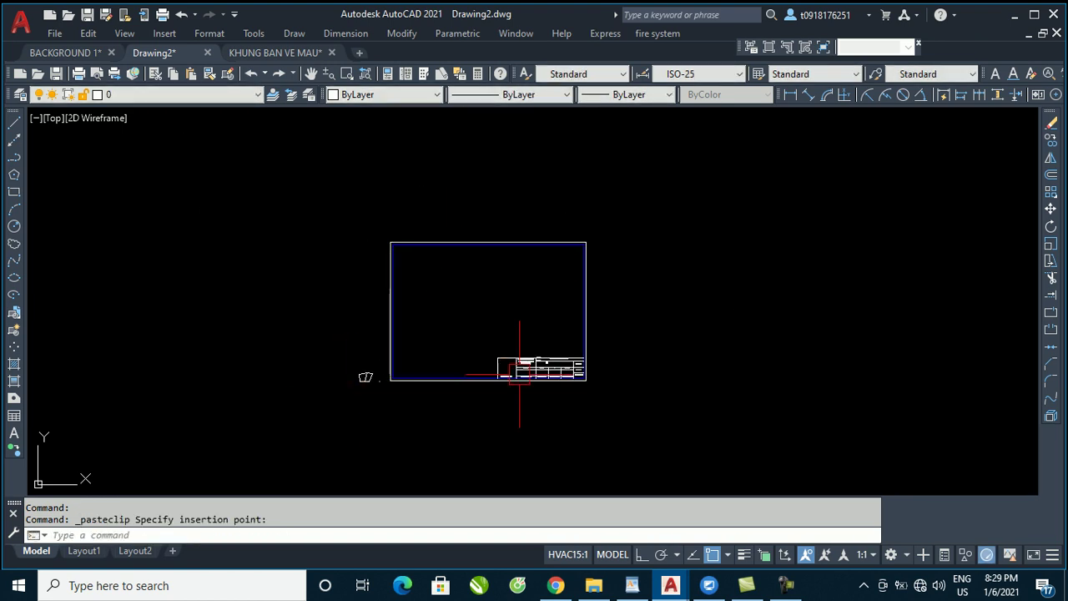
scroll(520, 373, "up", 2)
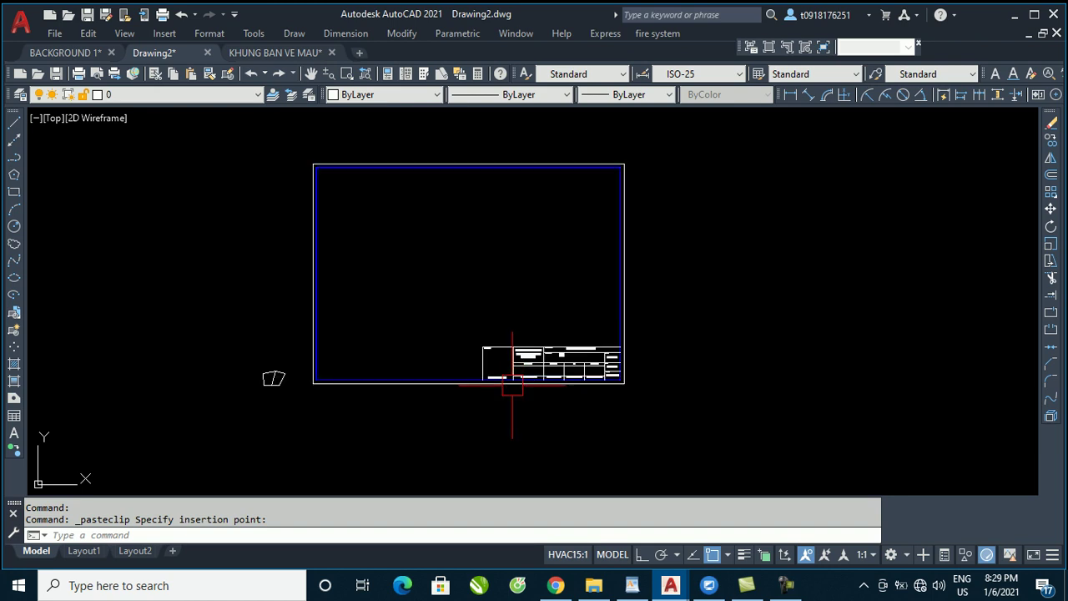
Place the pasted frame and scale it about its lower-left corner using the Reference option
left_click(513, 395)
type("sc")
key("Return")
left_click(705, 416)
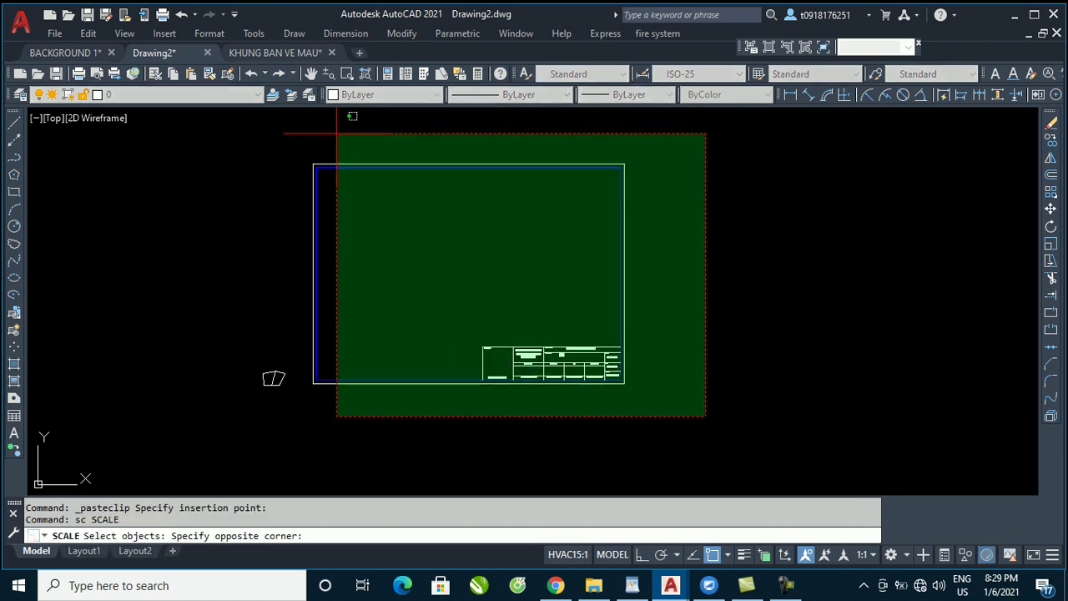
left_click(302, 136)
key("Return")
scroll(315, 410, "up", 2)
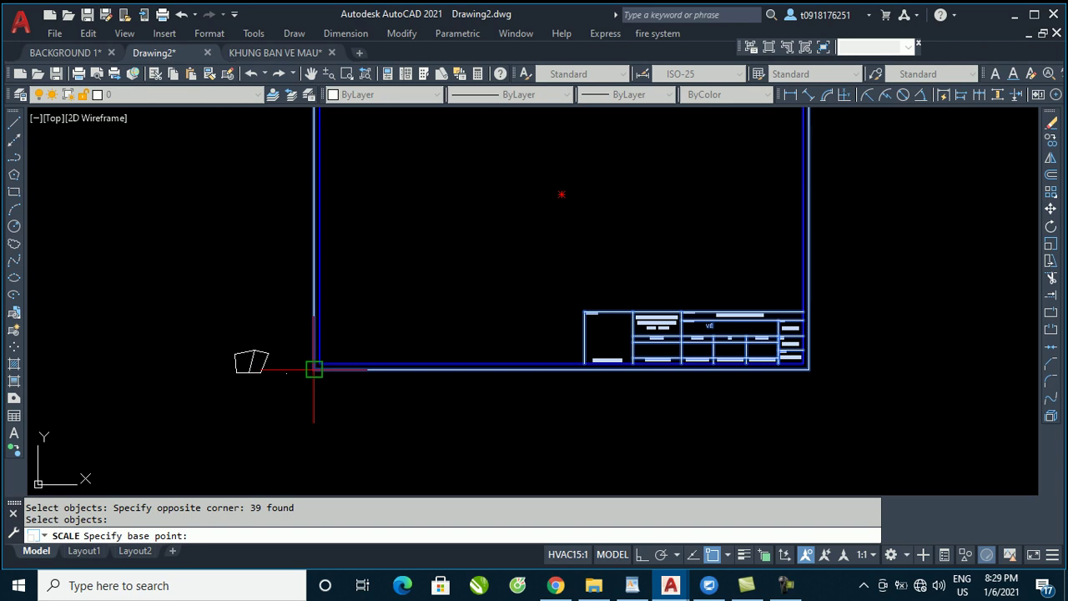
left_click(312, 367)
type("r")
key("Return")
Use the frame's bottom edge as reference and shrink it to 0.42 length
left_click(314, 368)
scroll(315, 368, "down", 2)
scroll(780, 373, "up", 2)
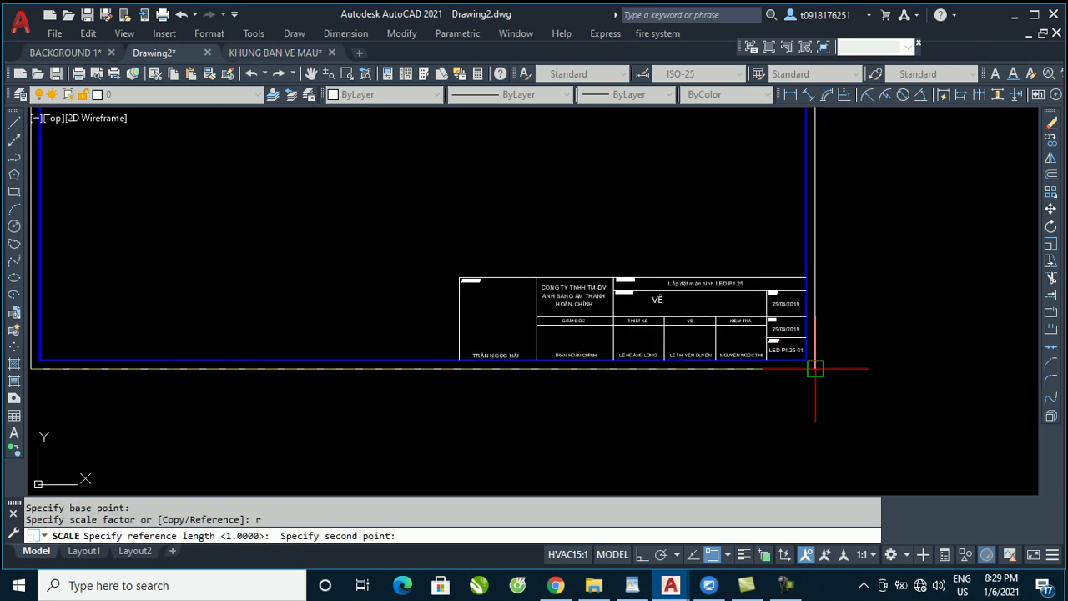
left_click(815, 368)
scroll(815, 368, "down", 3)
type("0.42")
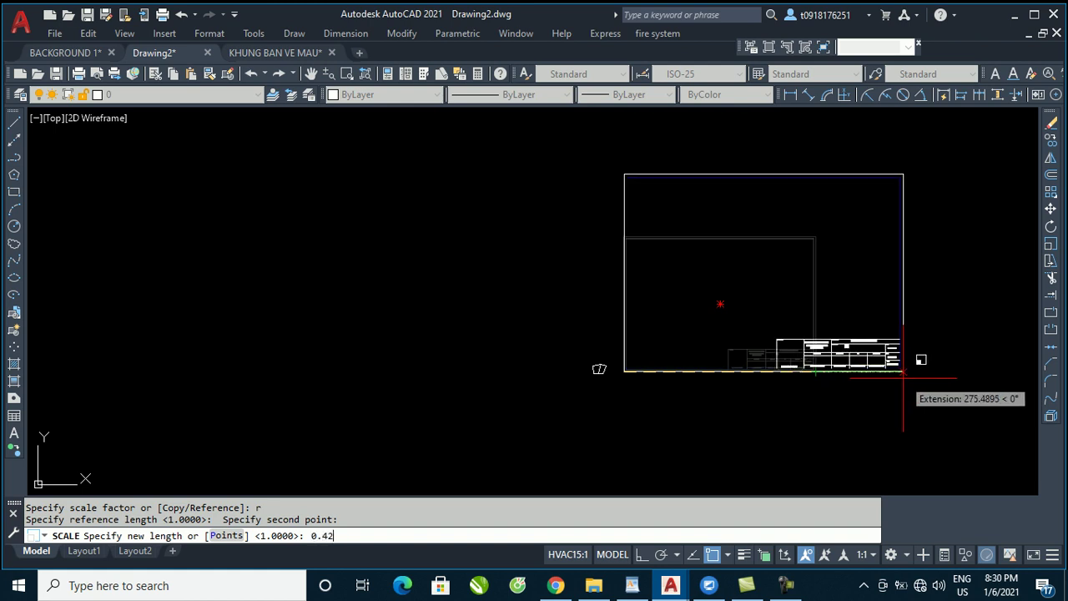
key("Return")
scroll(647, 372, "up", 5)
scroll(549, 351, "up", 4)
scroll(558, 350, "up", 4)
Move the shrunken frame and title block beside the red rectangle
left_click_drag(557, 350, 501, 295)
type("m")
key("Return")
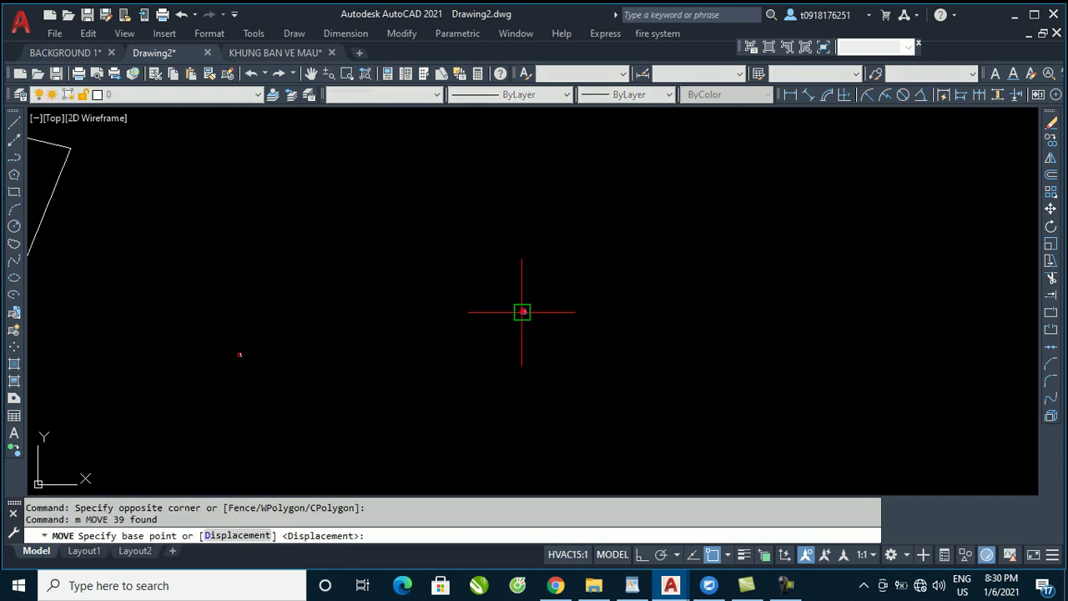
left_click(523, 312)
scroll(250, 353, "up", 3)
scroll(250, 354, "up", 3)
scroll(252, 359, "up", 4)
left_click(252, 360)
scroll(258, 357, "up", 3)
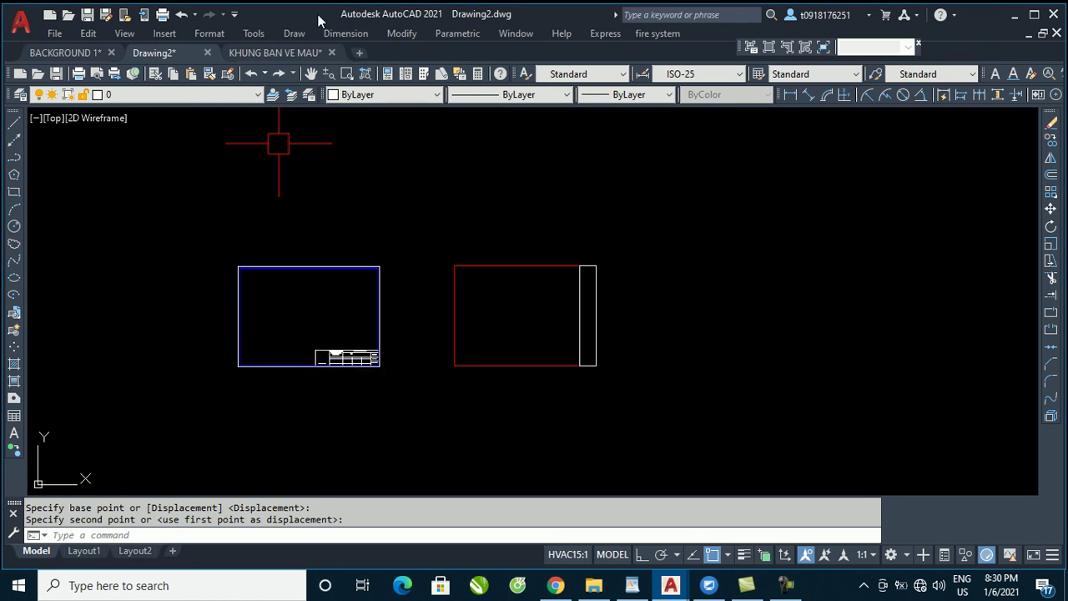
middle_click_drag(341, 303, 522, 289)
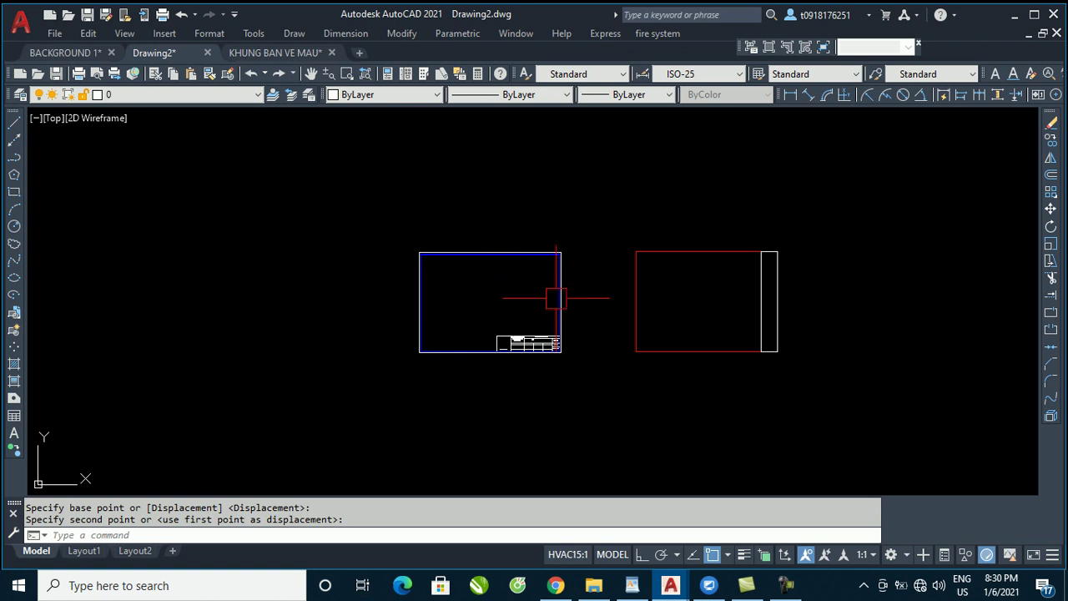
scroll(617, 313, "down", 5)
scroll(616, 338, "down", 3)
scroll(631, 359, "down", 3)
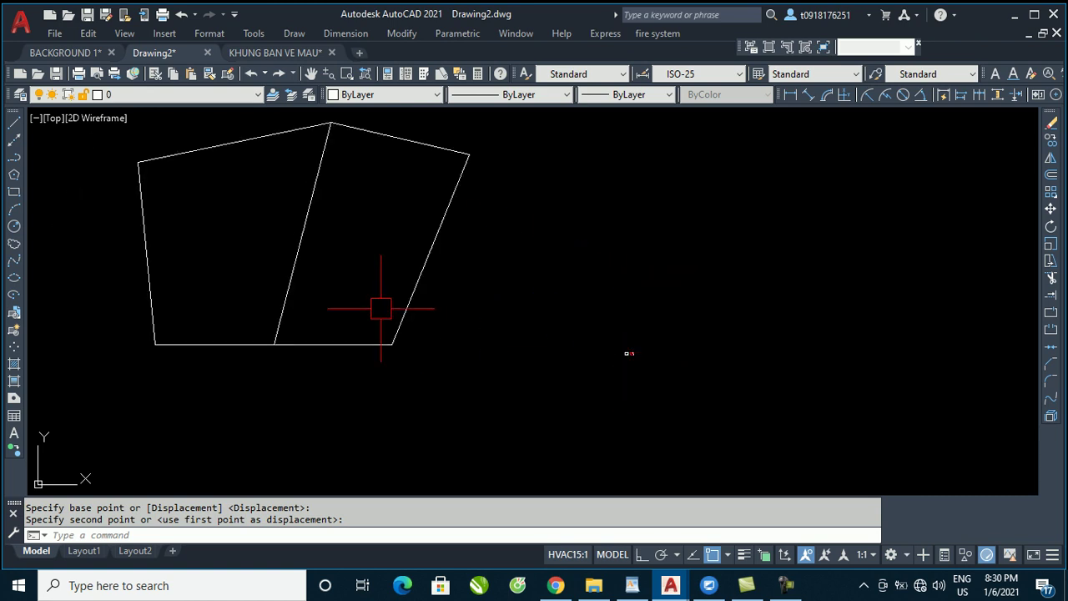
middle_click_drag(341, 304, 510, 348)
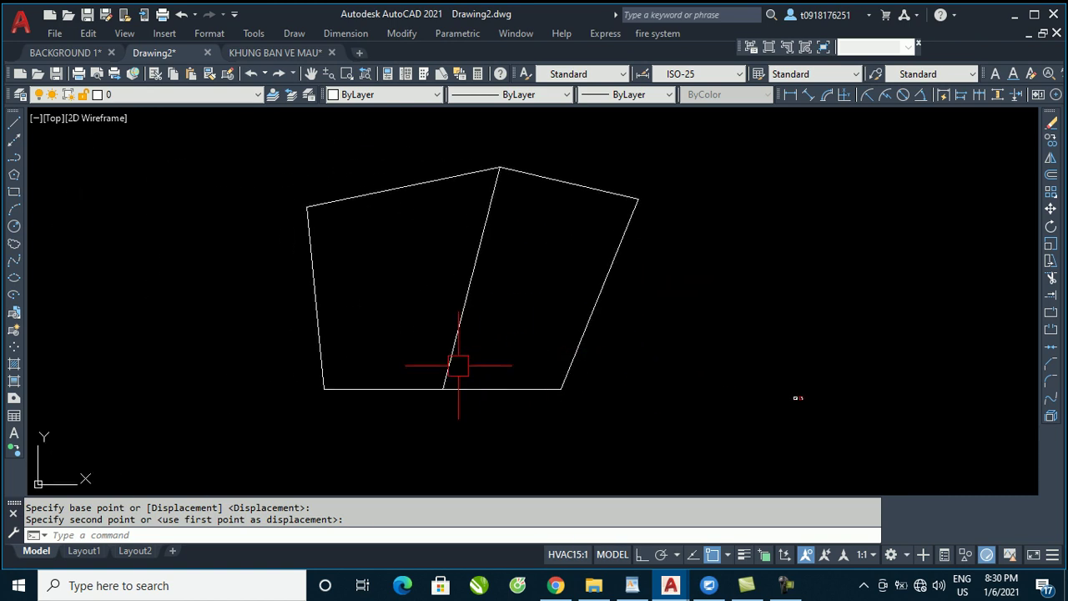
scroll(455, 367, "down", 2)
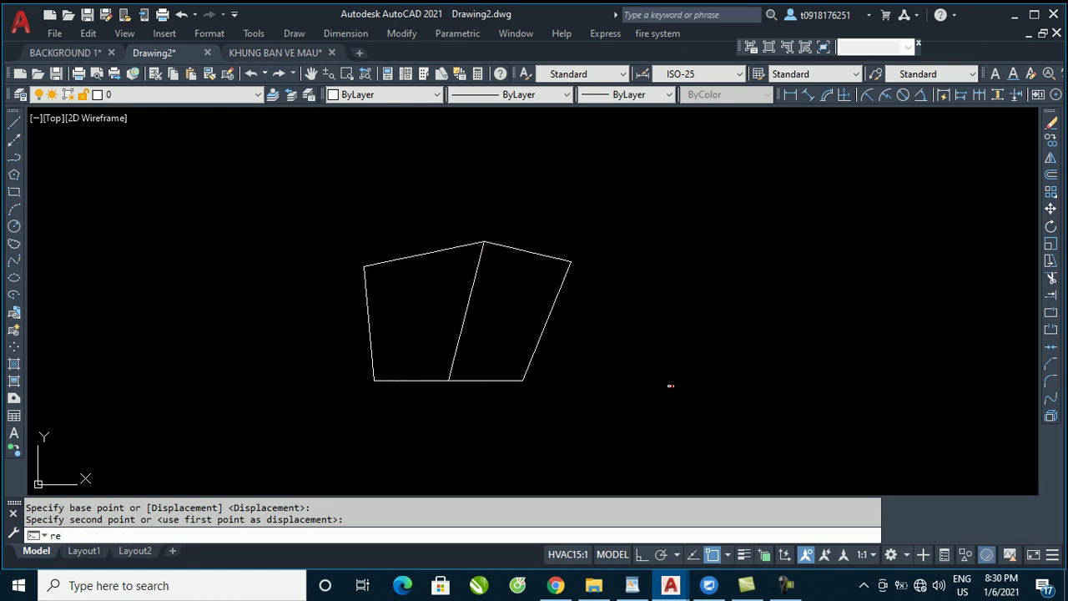
Draw a temporary rectangle enclosing the polygon and measure its width
type("c")
key("Return")
left_click(340, 225)
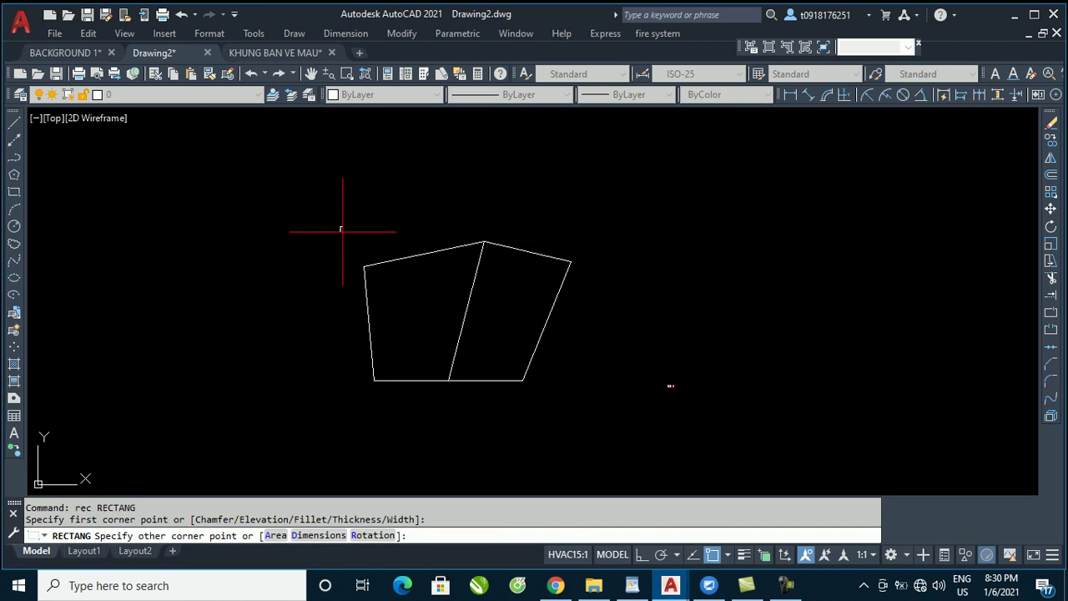
left_click(583, 404)
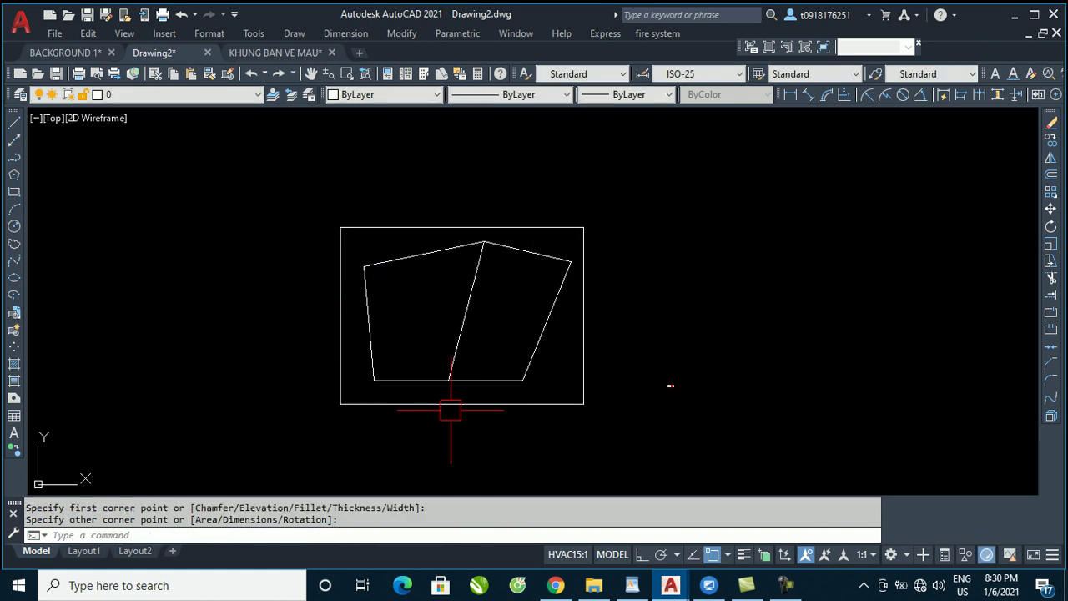
type("di")
key("Return")
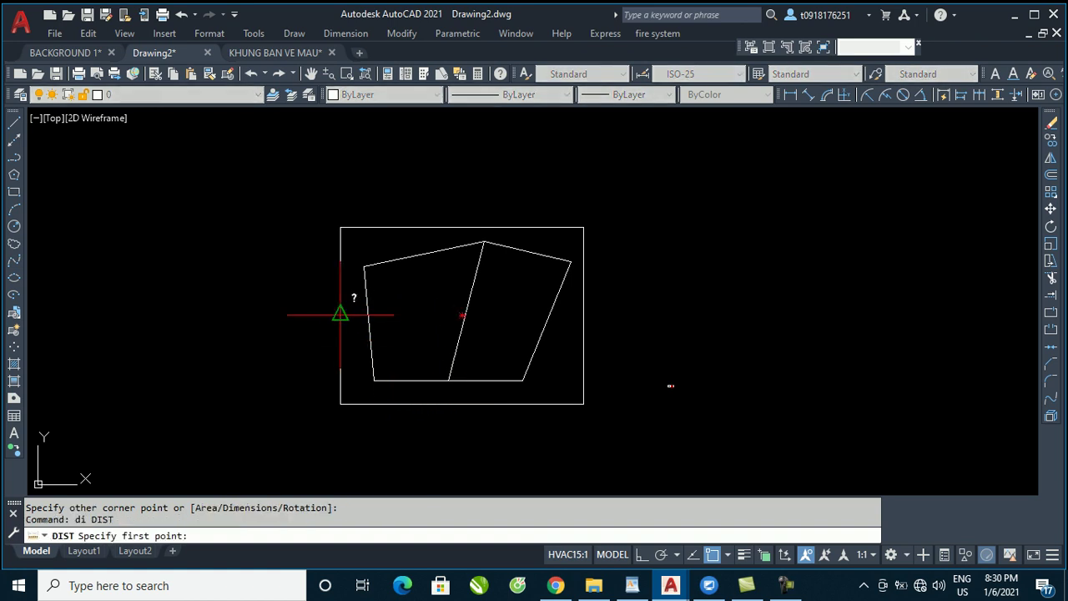
left_click(340, 315)
left_click(583, 317)
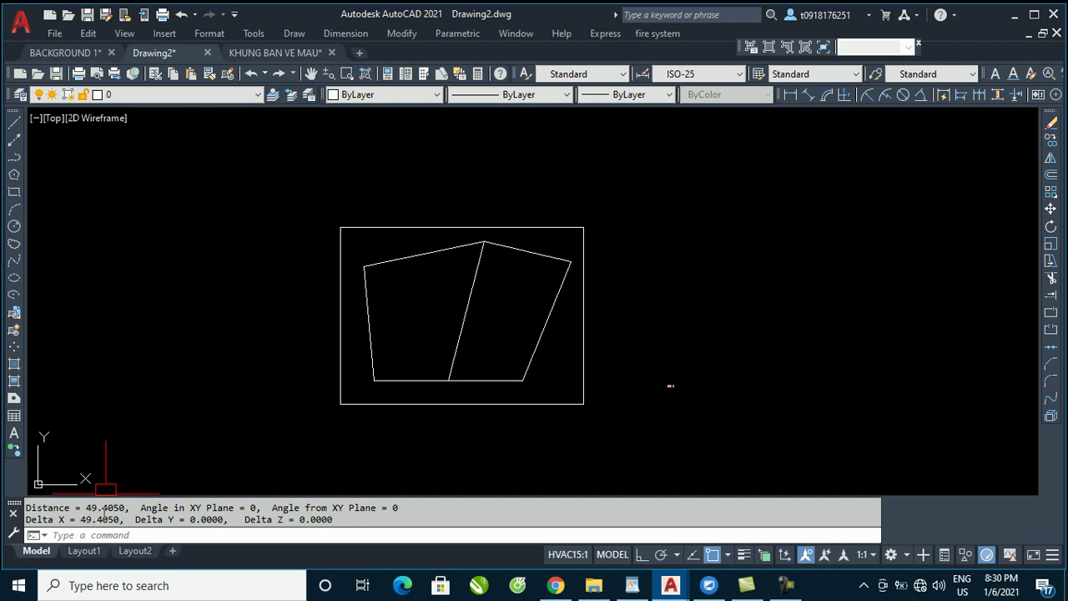
Erase the temporary enclosing rectangle
left_click(333, 403)
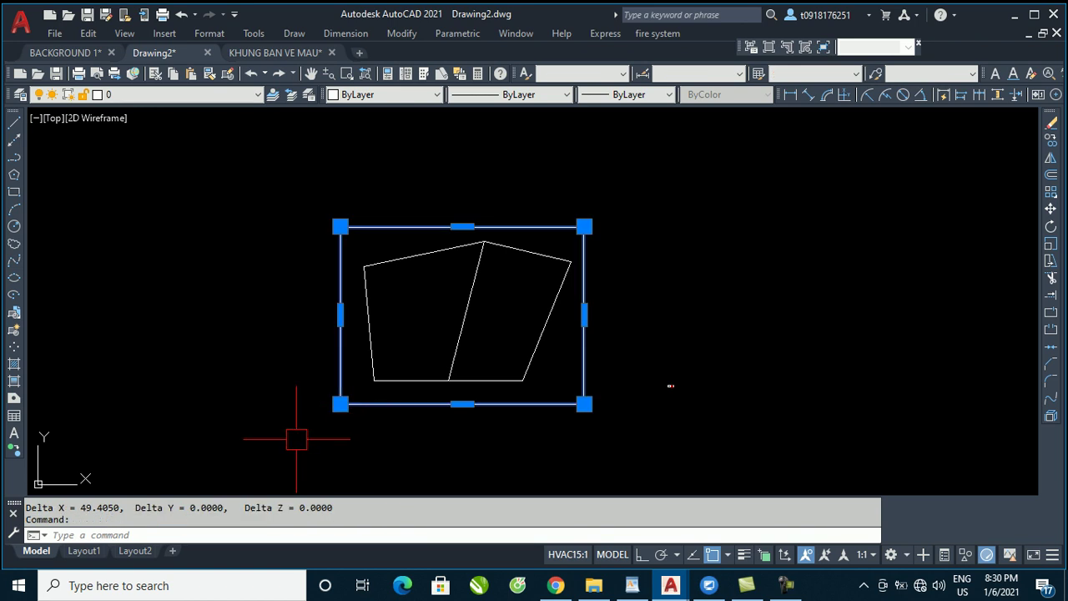
type("e")
key("Return")
scroll(659, 384, "up", 4)
scroll(589, 376, "down", 2)
scroll(589, 376, "up", 2)
scroll(631, 401, "down", 8)
scroll(525, 429, "up", 4)
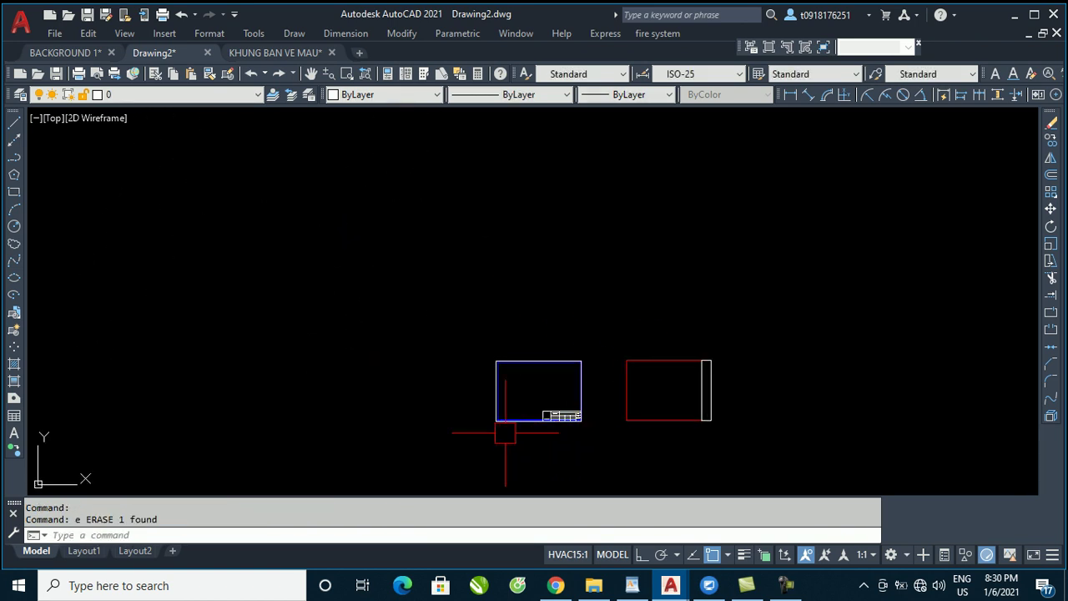
scroll(510, 418, "up", 4)
Measure the 0.41 distance across the title-block frame with DI
type("di")
key("Return")
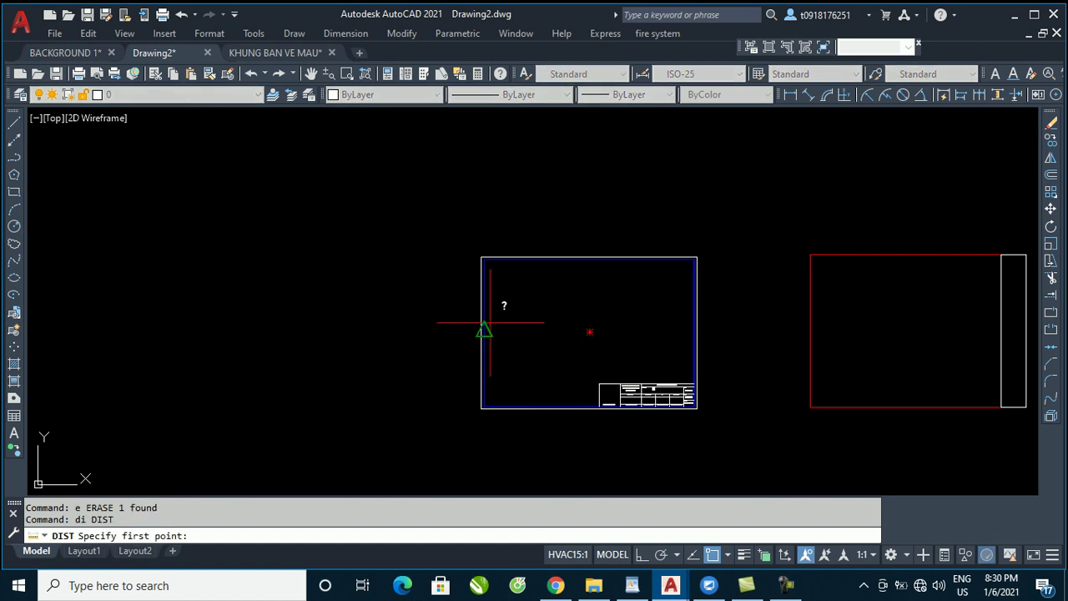
left_click(482, 333)
left_click(694, 333)
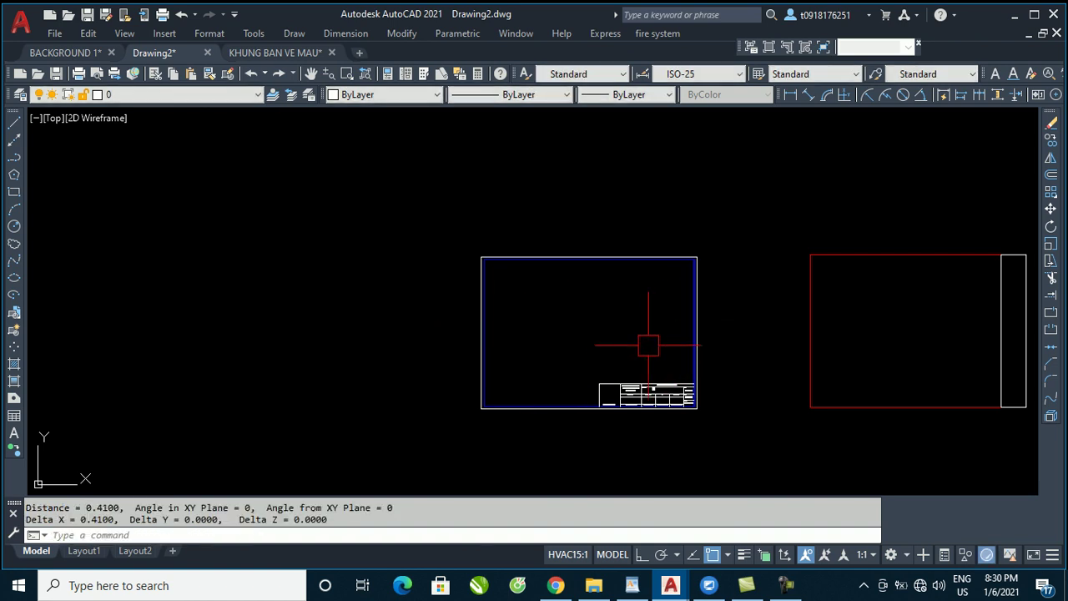
Evaluate 49/0.4 with CAL, giving a ratio of 122.5
scroll(632, 371, "down", 5)
scroll(685, 334, "down", 8)
scroll(660, 358, "down", 4)
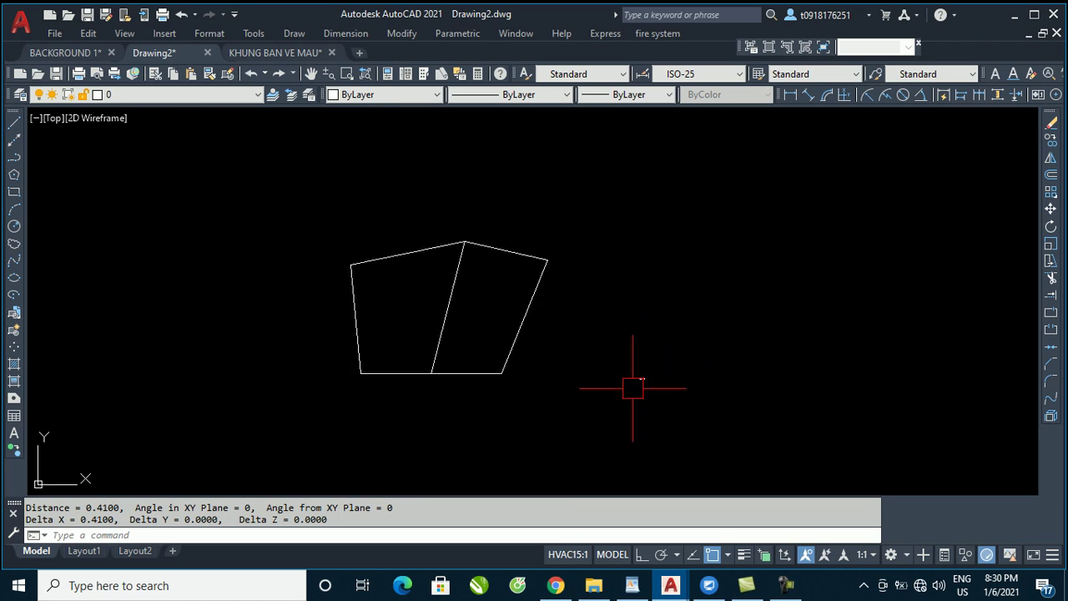
type("cal")
key("Return")
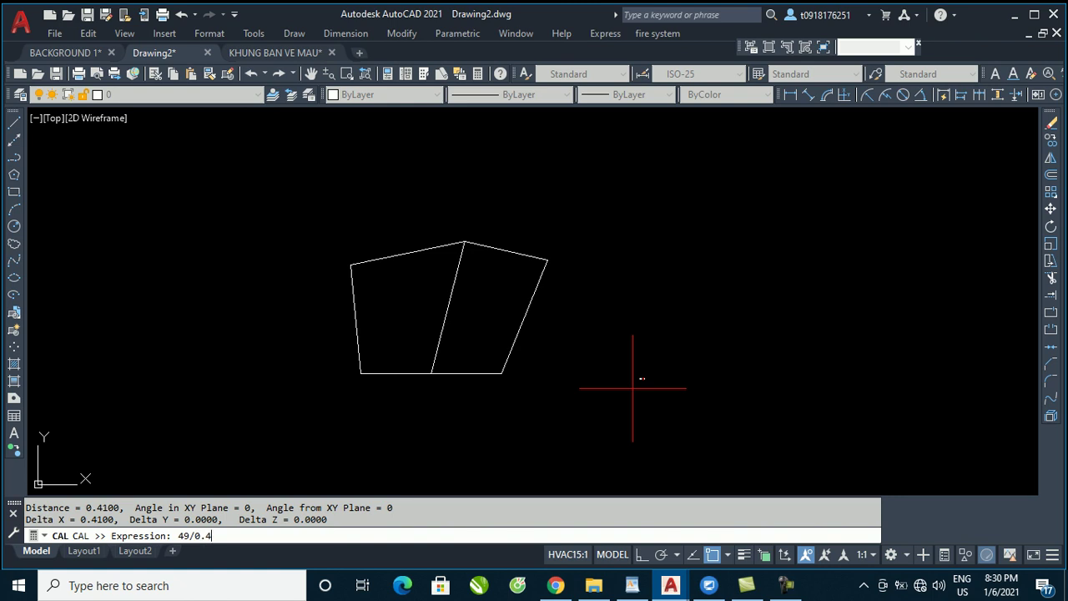
key("Return")
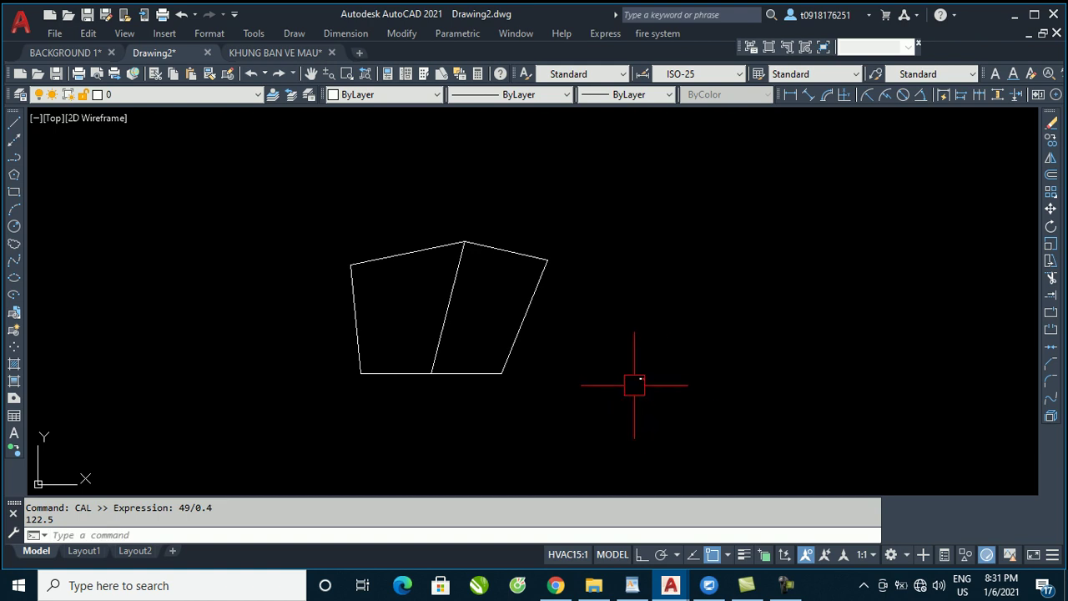
Crossing-select the title-block frame objects
scroll(633, 385, "up", 2)
scroll(638, 400, "down", 5)
scroll(640, 326, "up", 2)
left_click(630, 291)
left_click(499, 141)
scroll(601, 369, "down", 4)
Abandon the copy and scale the sheet outlines by a factor of 150
type("co")
key("Return")
left_click(605, 360)
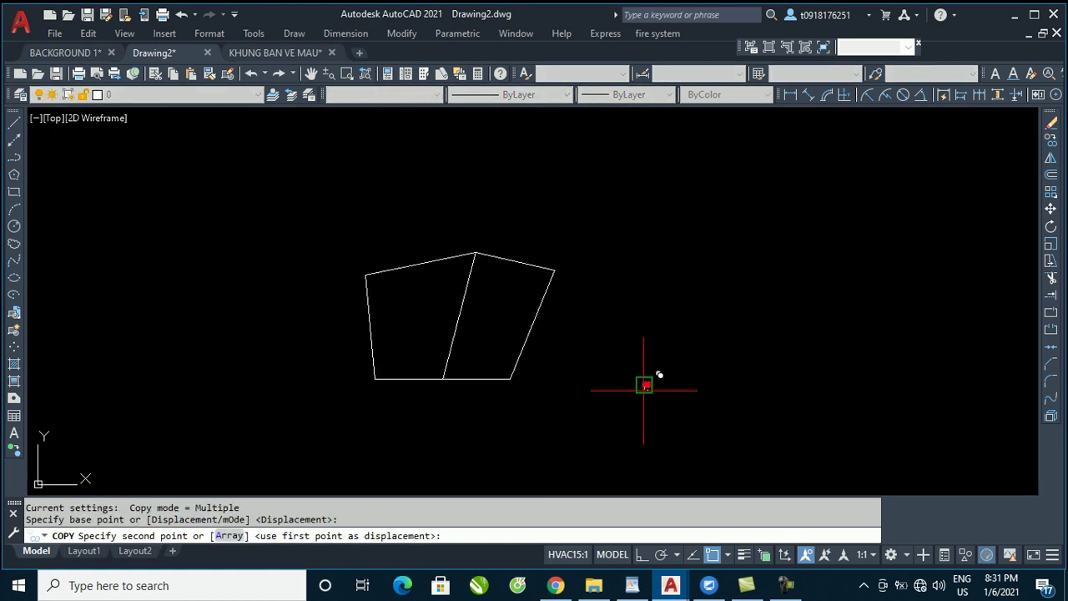
key("Escape")
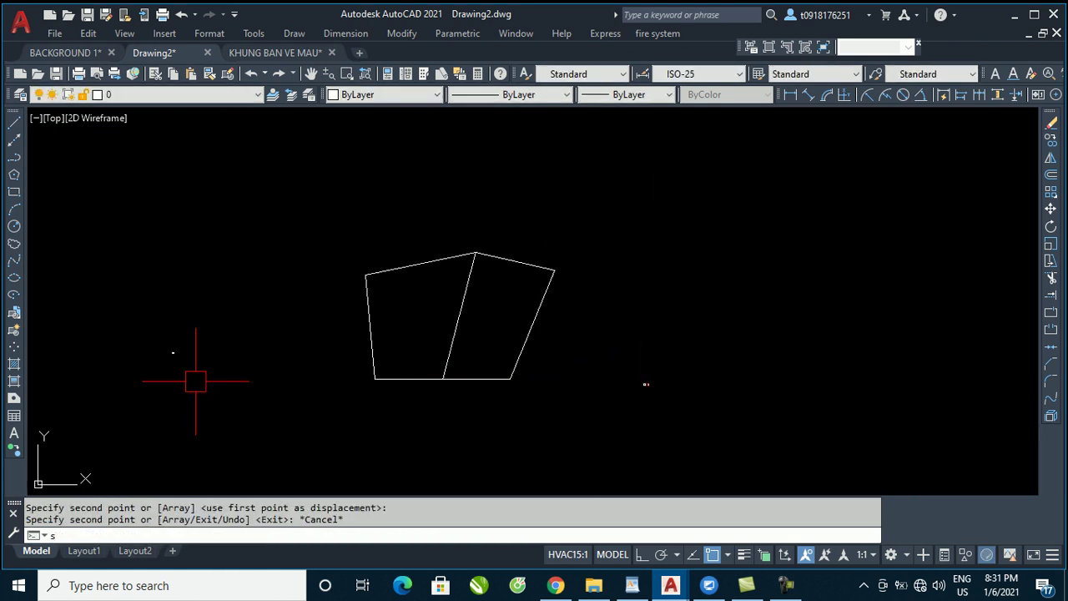
type("sc")
key("Return")
left_click(206, 385)
left_click(96, 274)
key("Return")
left_click(171, 351)
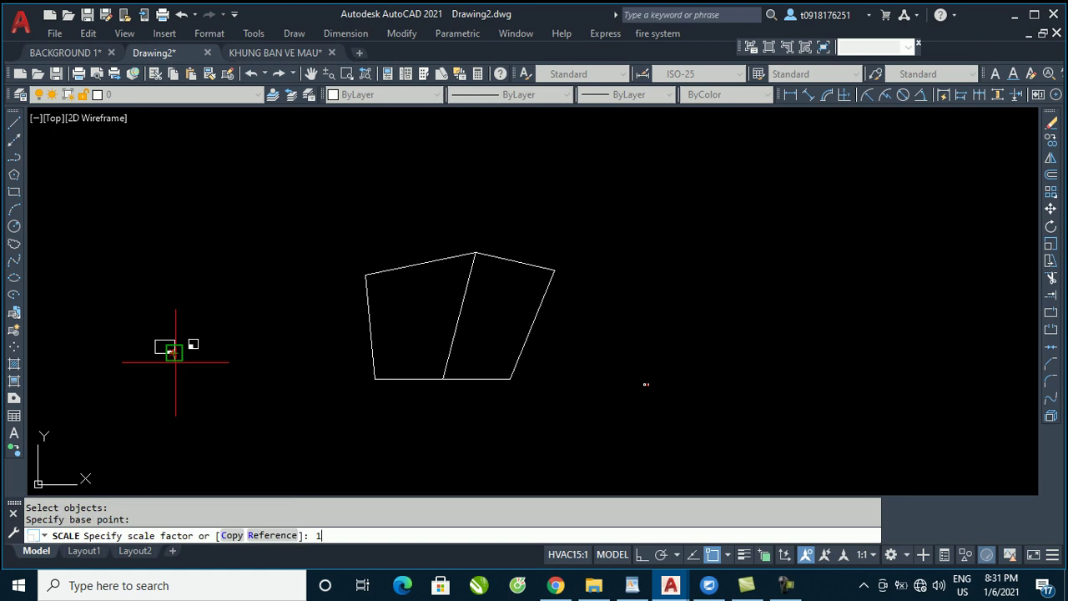
type("0")
key("Return")
Move the scaled title-block frame so it encloses the polygon plan
left_click(242, 351)
scroll(242, 351, "down", 2)
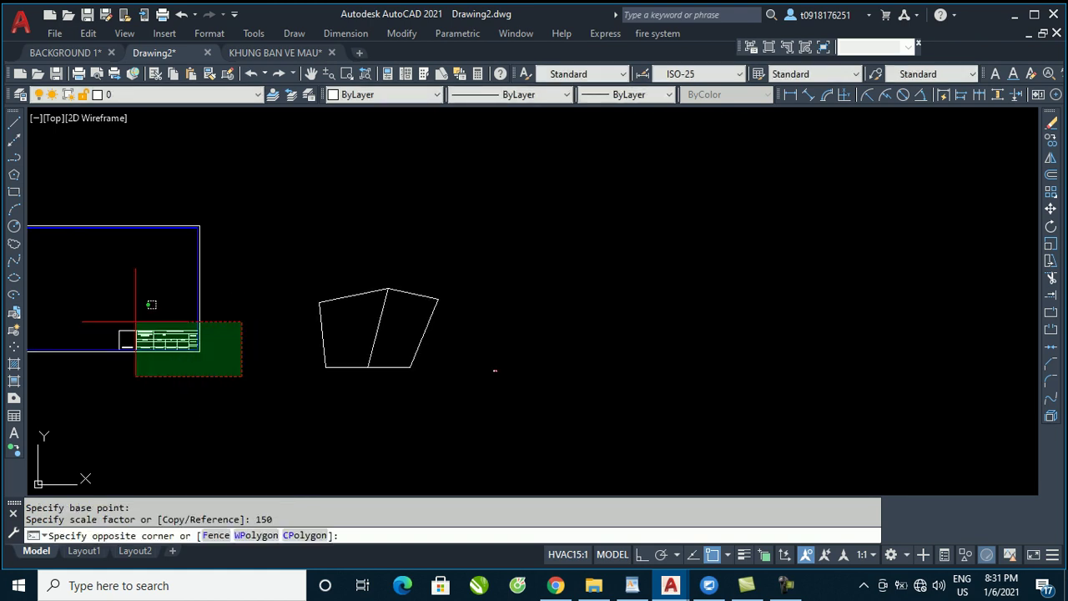
left_click(100, 306)
left_click(168, 408)
type("m")
key("Return")
left_click(170, 406)
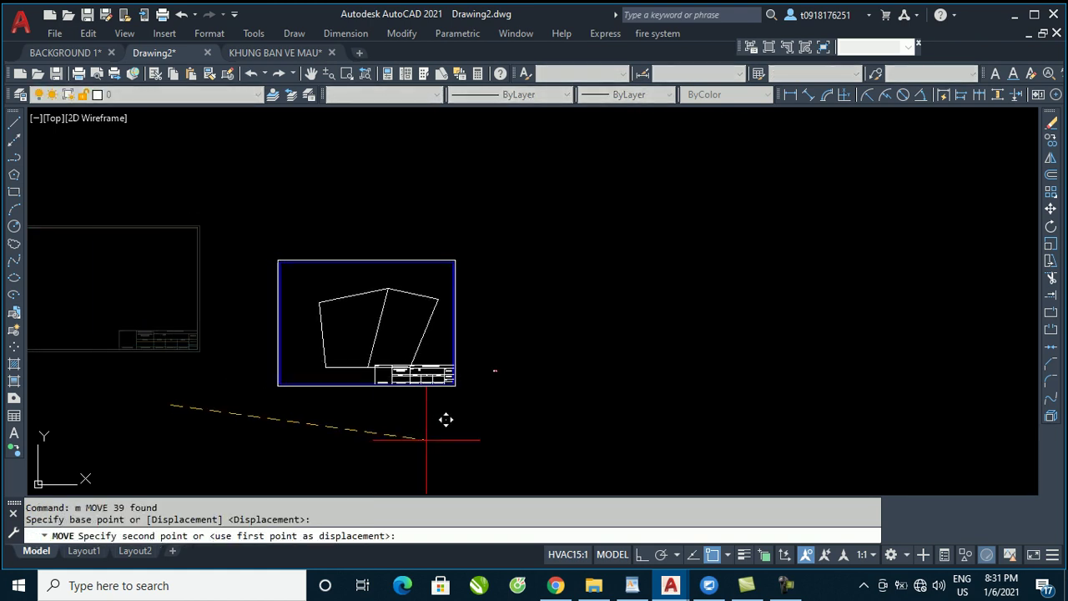
left_click(432, 449)
Select the title-block frame and copy it to the clipboard with Ctrl+C
scroll(414, 380, "up", 2)
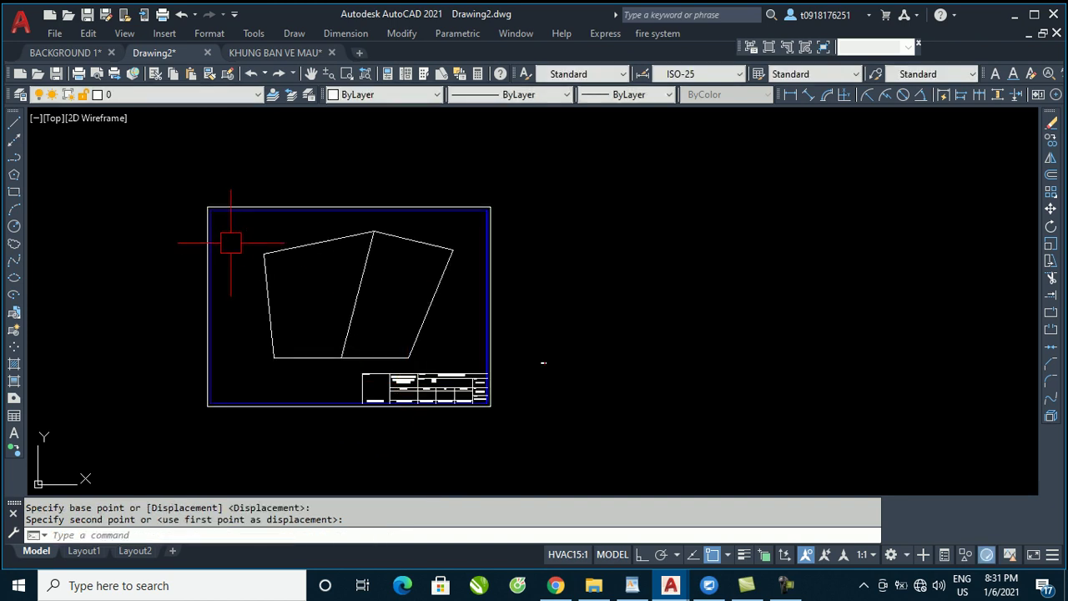
scroll(345, 288, "up", 2)
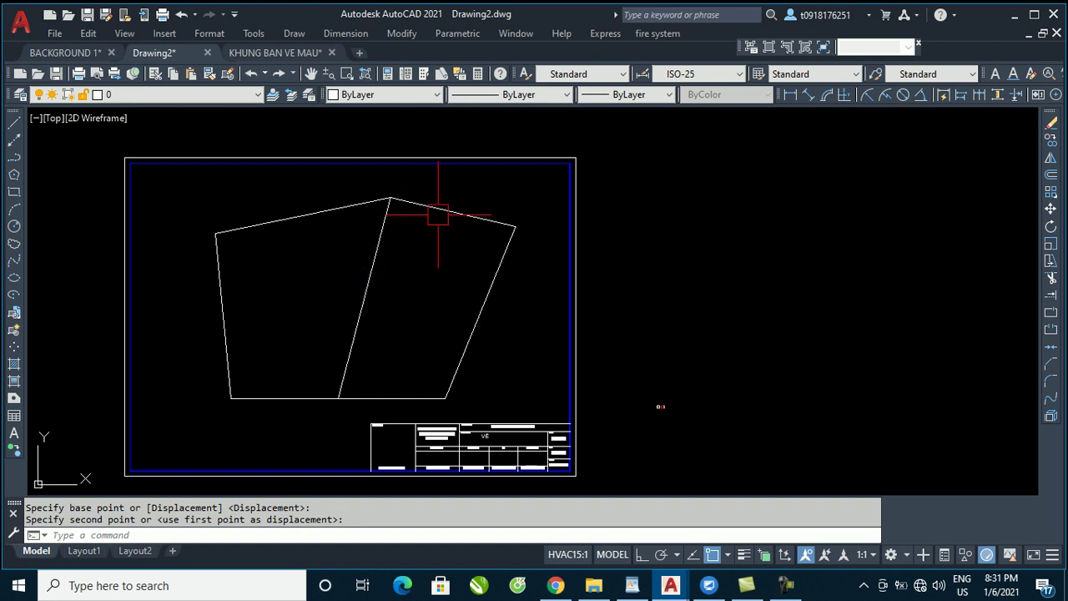
scroll(444, 212, "down", 2)
scroll(583, 355, "up", 3)
scroll(581, 345, "up", 2)
scroll(565, 310, "down", 4)
scroll(577, 329, "down", 3)
key("Escape")
left_click(586, 350)
left_click(389, 208)
scroll(535, 320, "up", 4)
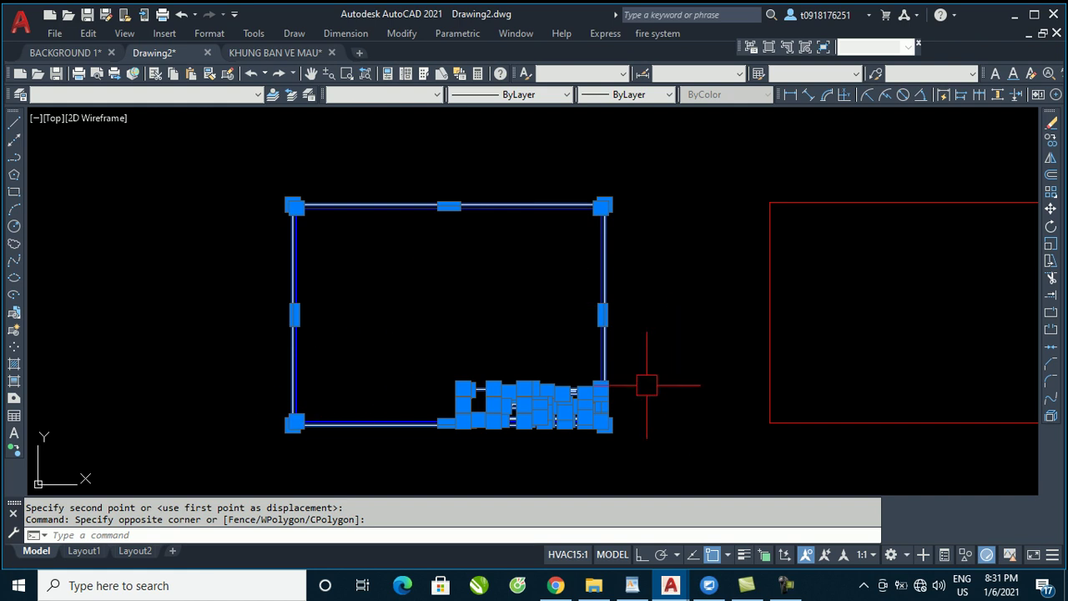
key("ctrl+c")
On Layout1, select and delete the default viewport
key("Escape")
left_click(84, 551)
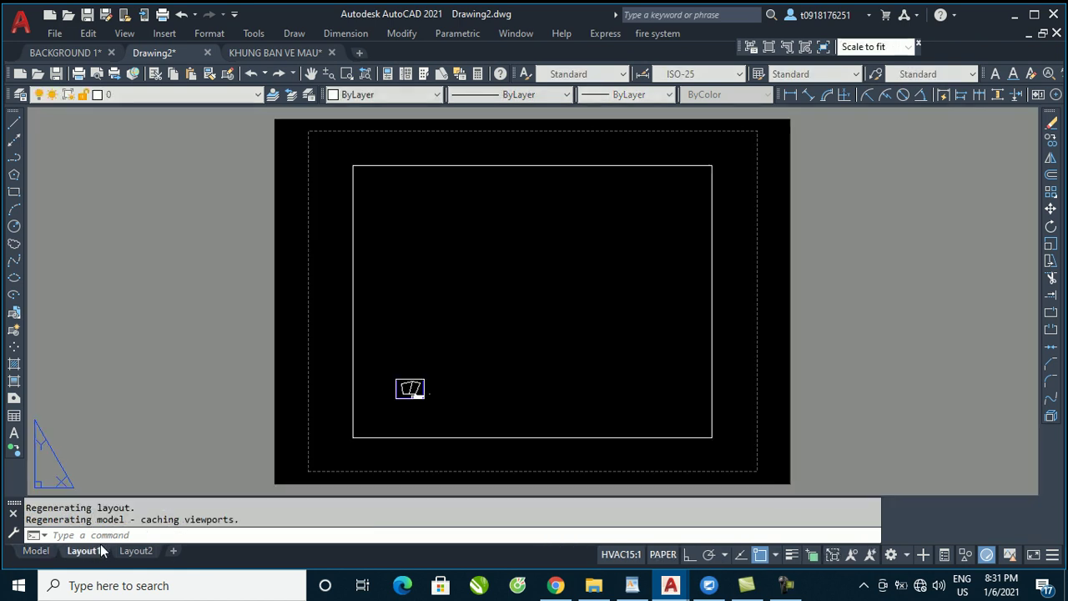
scroll(484, 358, "down", 2)
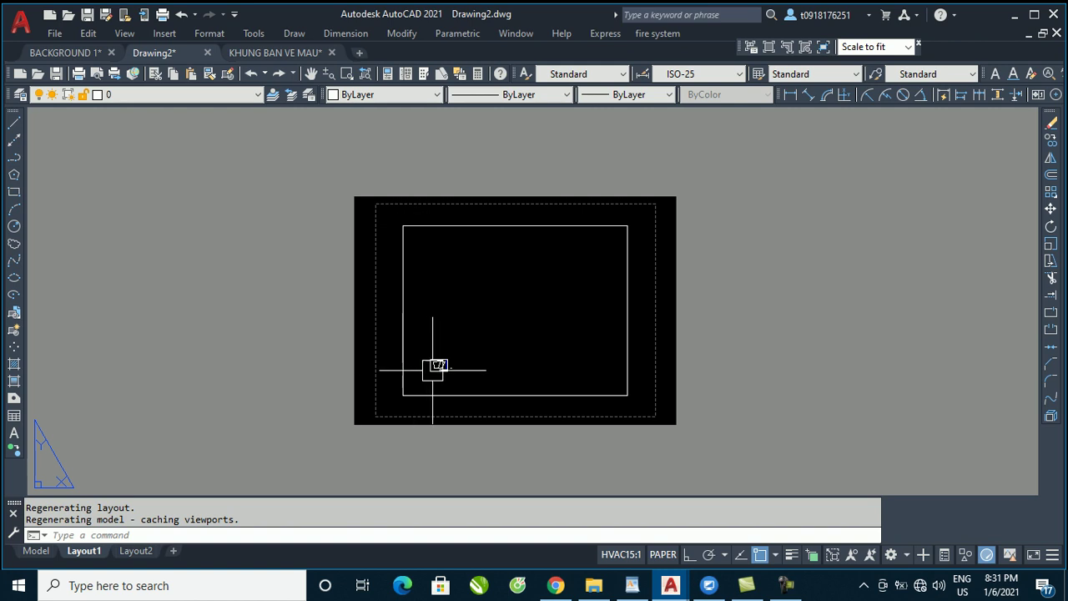
left_click(505, 358)
left_click(470, 392)
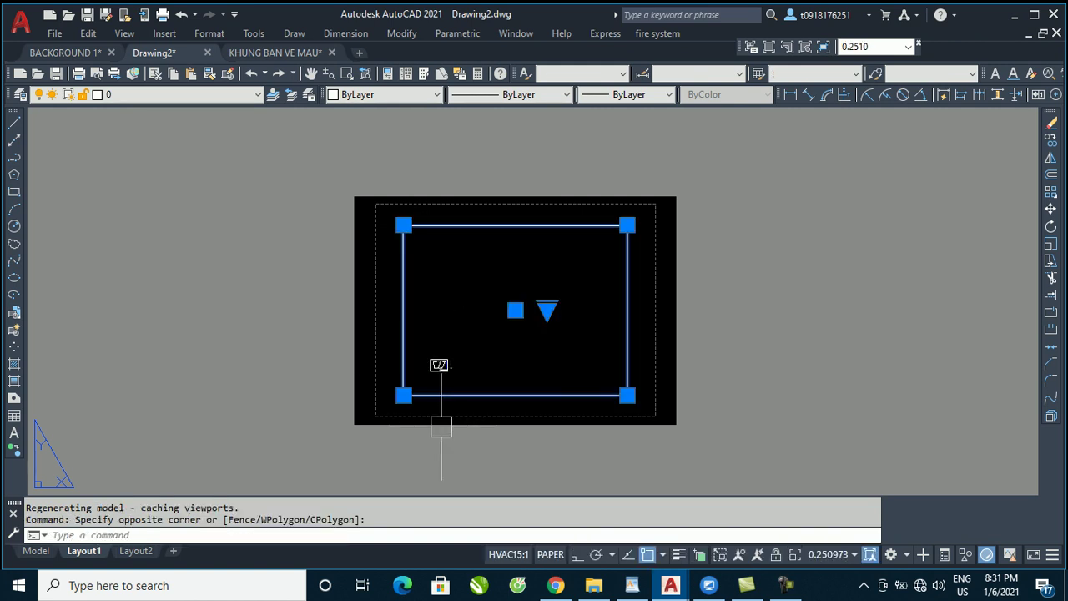
key("Delete")
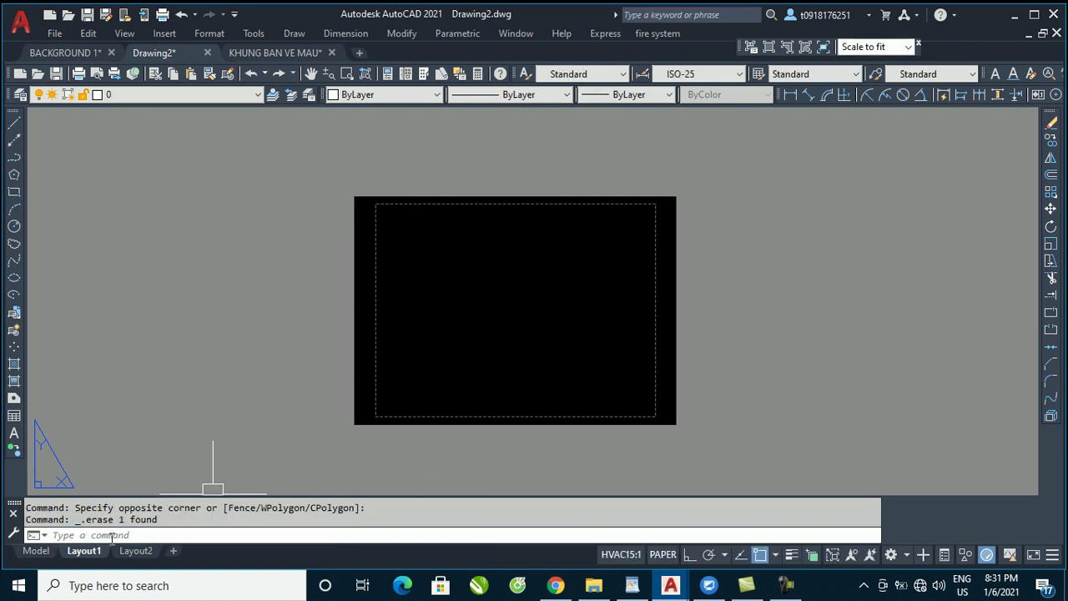
Paste the copied title-block frame onto the Layout1 sheet
right_click(84, 552)
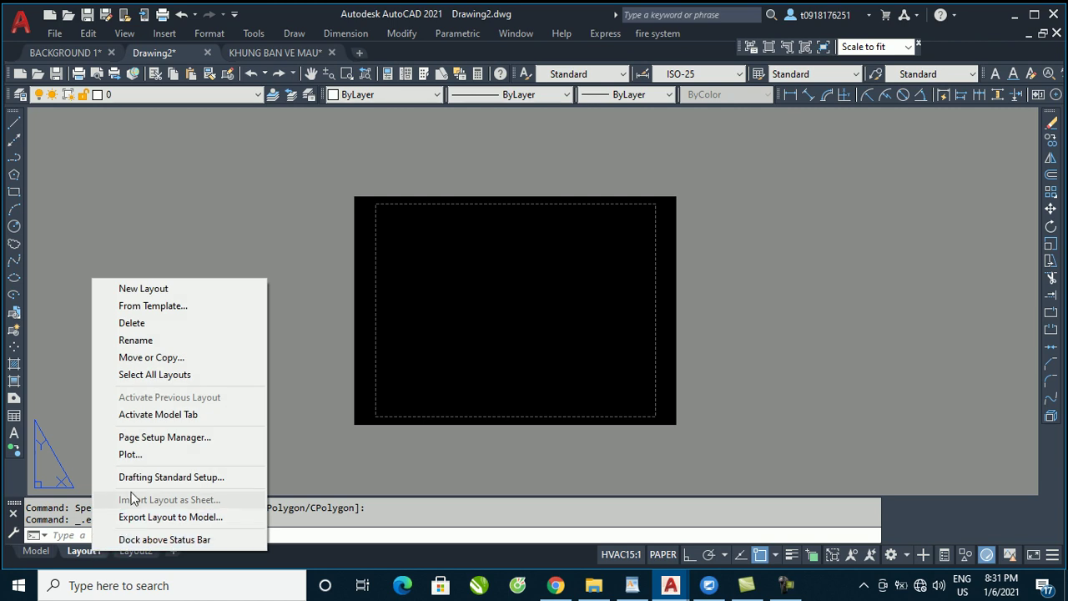
key("Escape")
left_click(751, 334)
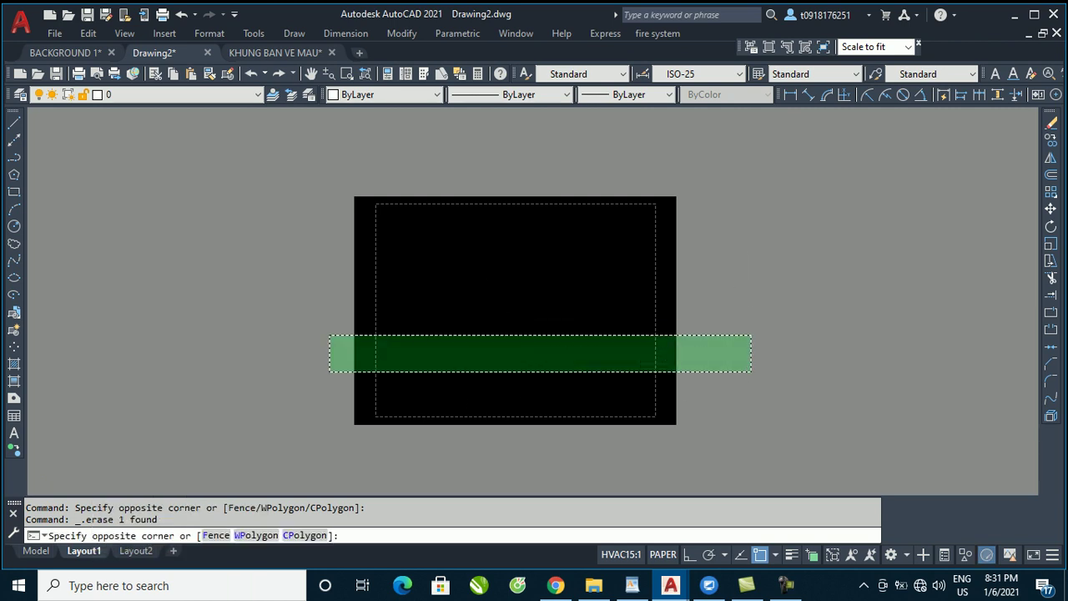
scroll(401, 351, "down", 2)
left_click(576, 326)
key("ctrl+v")
scroll(424, 336, "up", 5)
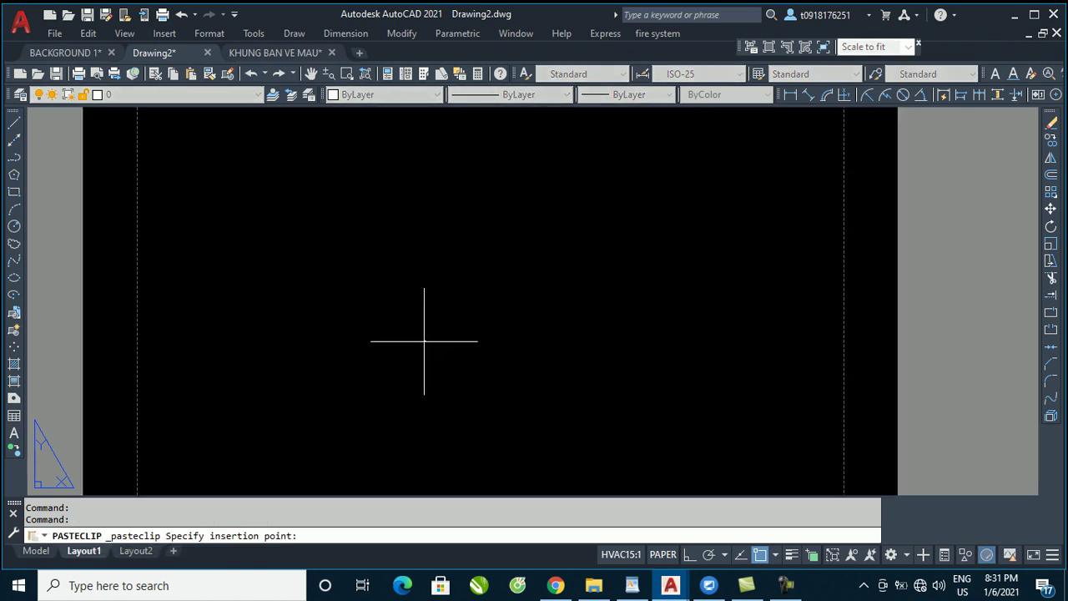
scroll(401, 343, "up", 2)
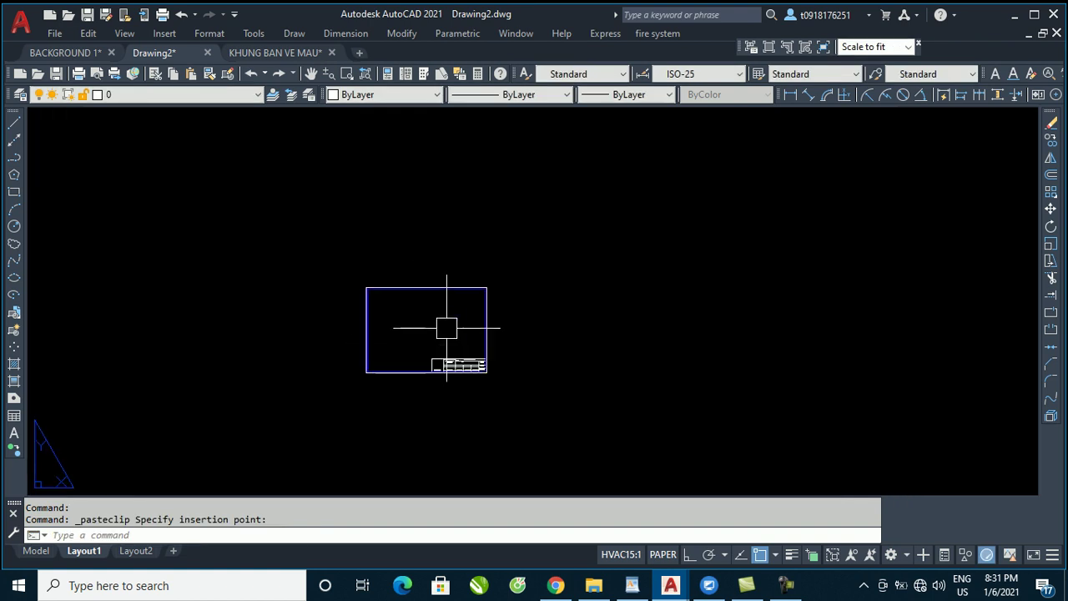
scroll(460, 315, "up", 5)
scroll(453, 301, "up", 4)
left_click(453, 286)
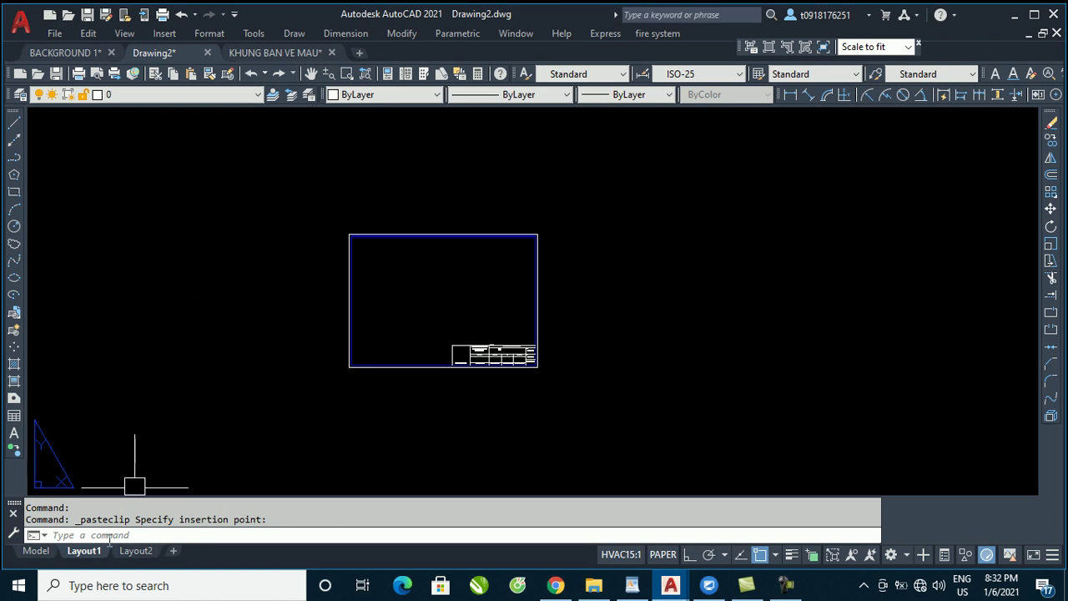
right_click(87, 557)
left_click(155, 205)
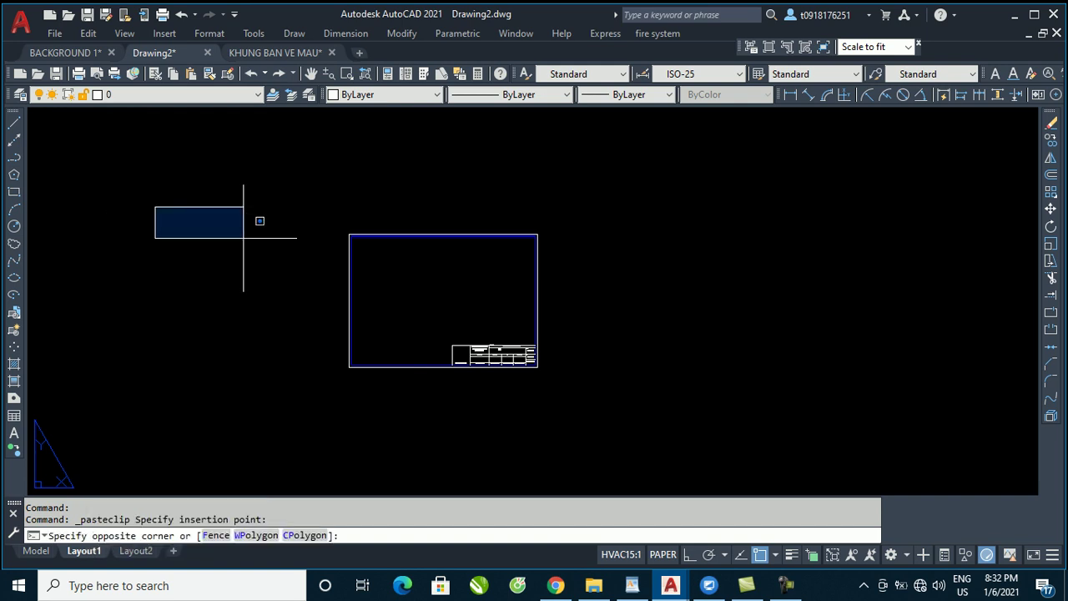
left_click(250, 232)
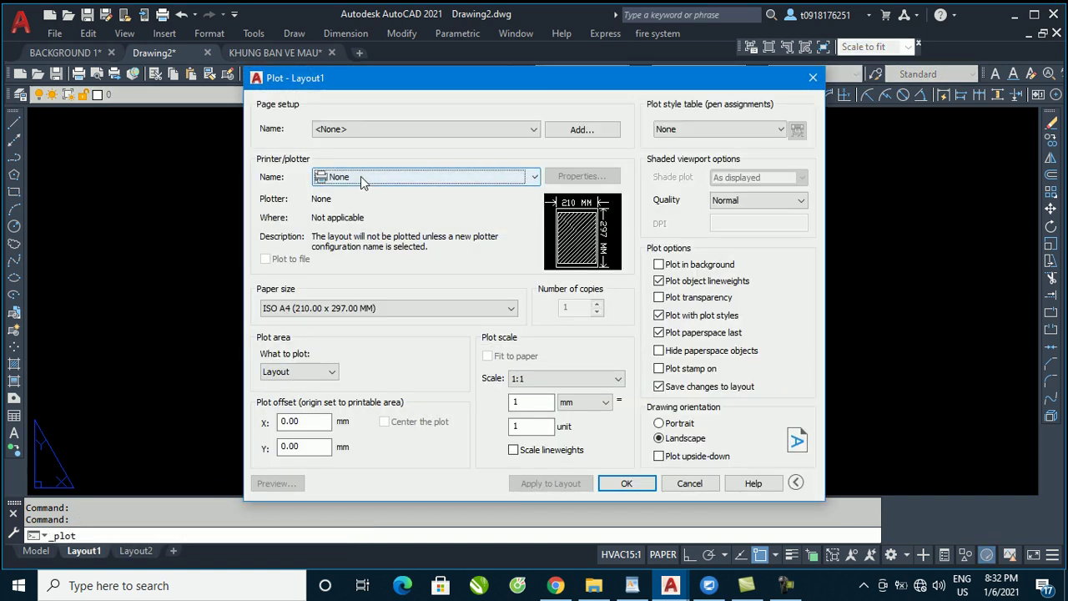
left_click(361, 177)
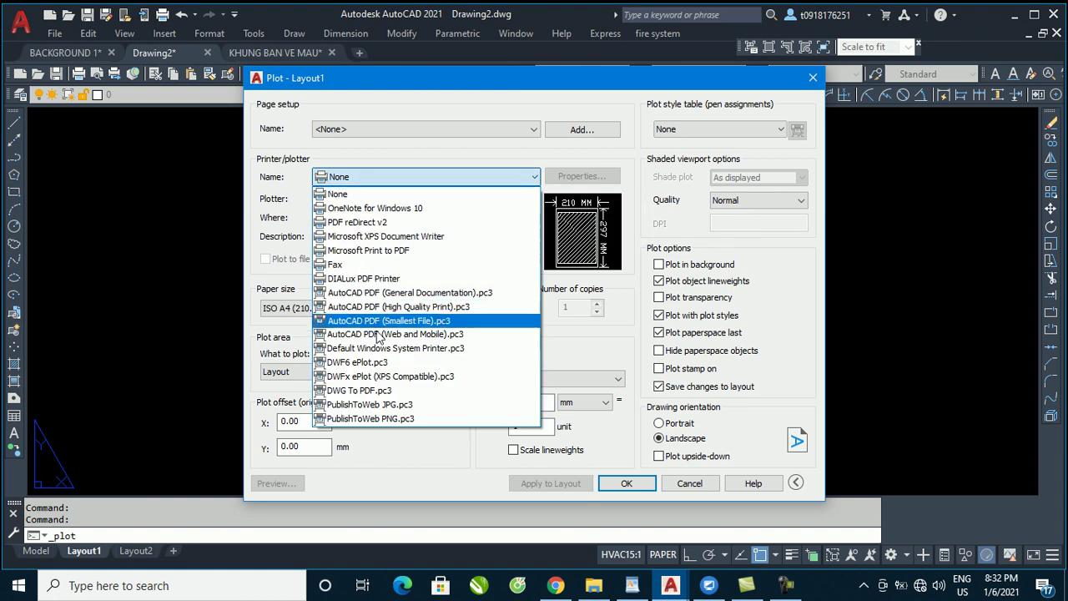
left_click(386, 390)
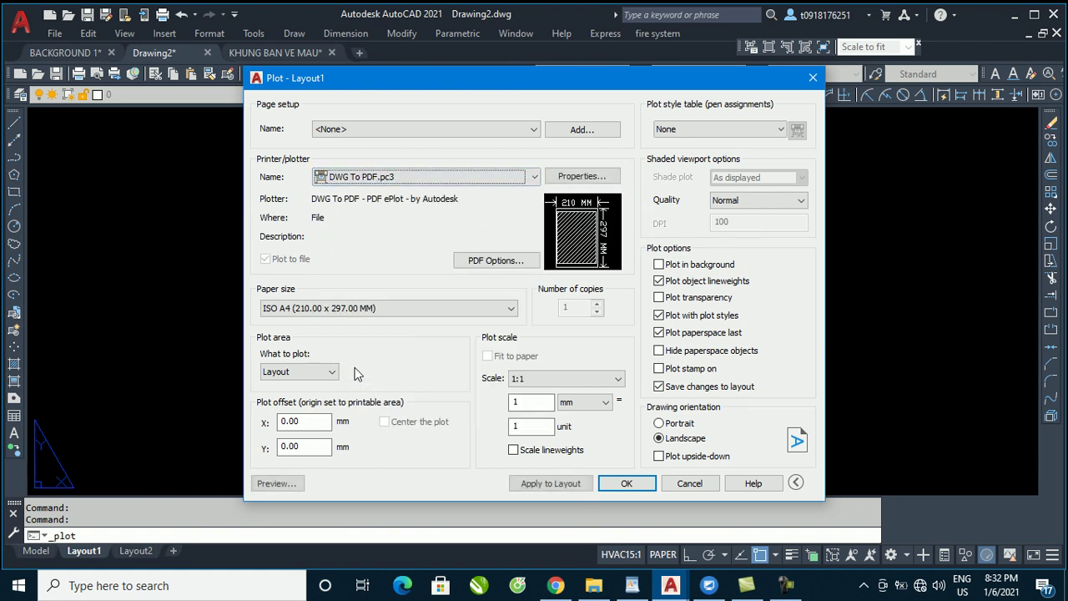
left_click(313, 309)
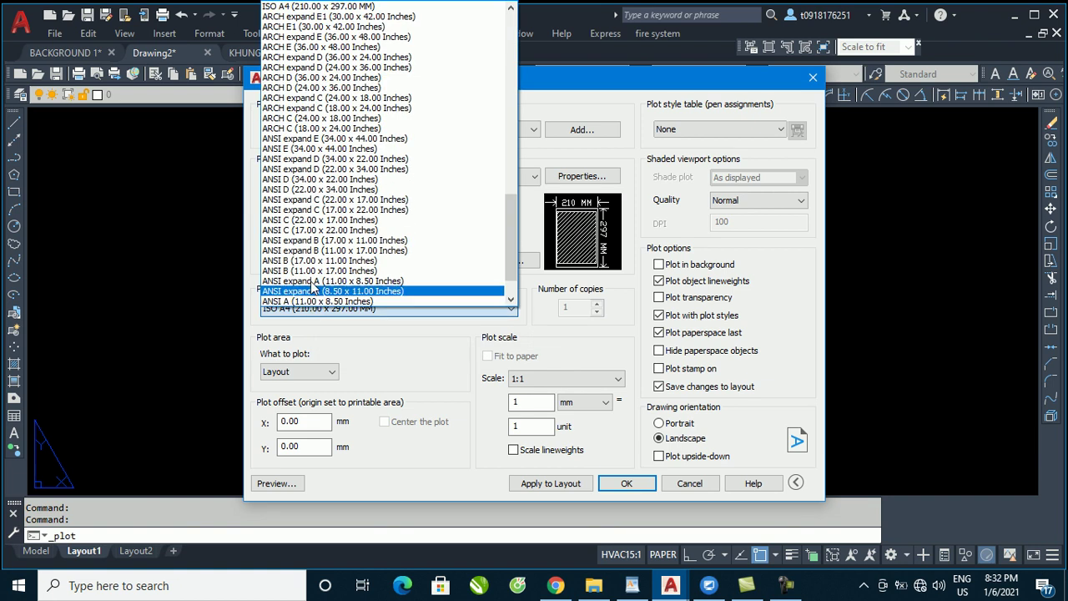
left_click(584, 333)
Create an MV viewport from the sheet's top-left down to just above the title block
key("Escape")
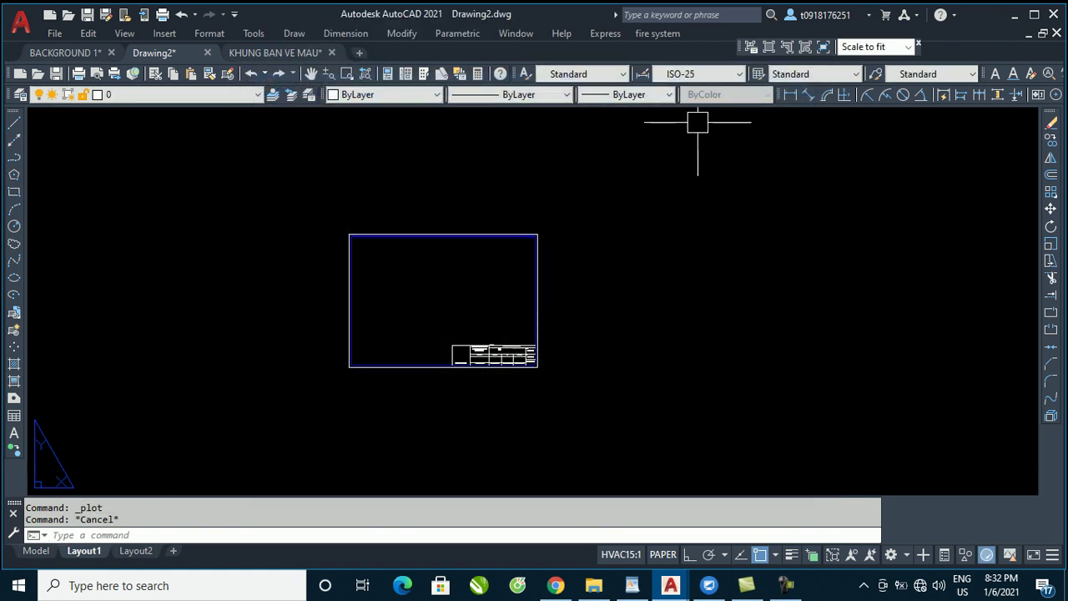
scroll(518, 319, "down", 8)
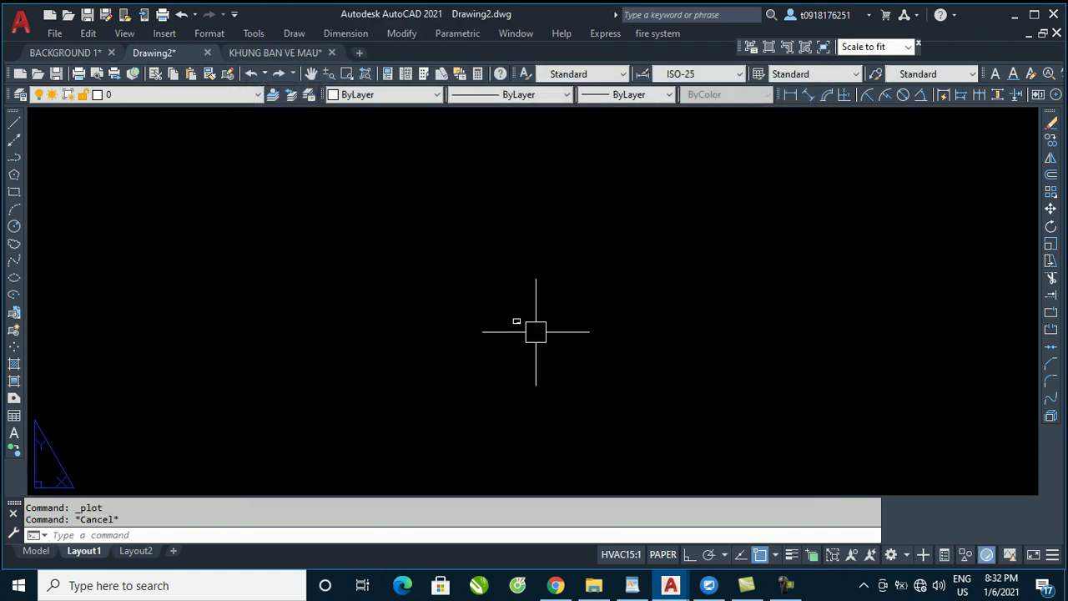
scroll(409, 319, "up", 3)
scroll(380, 337, "up", 3)
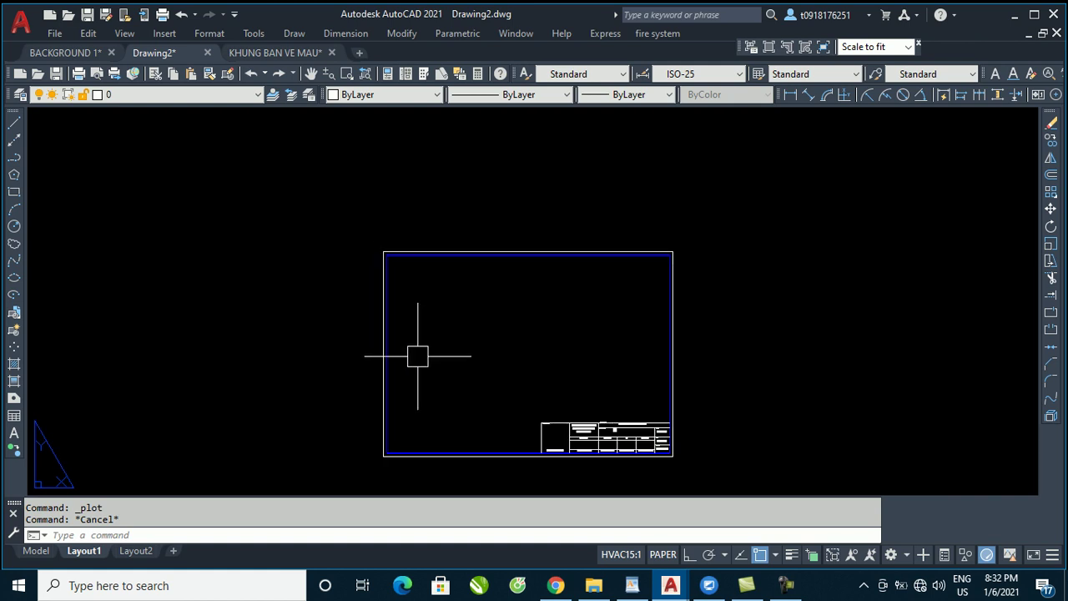
type("mv")
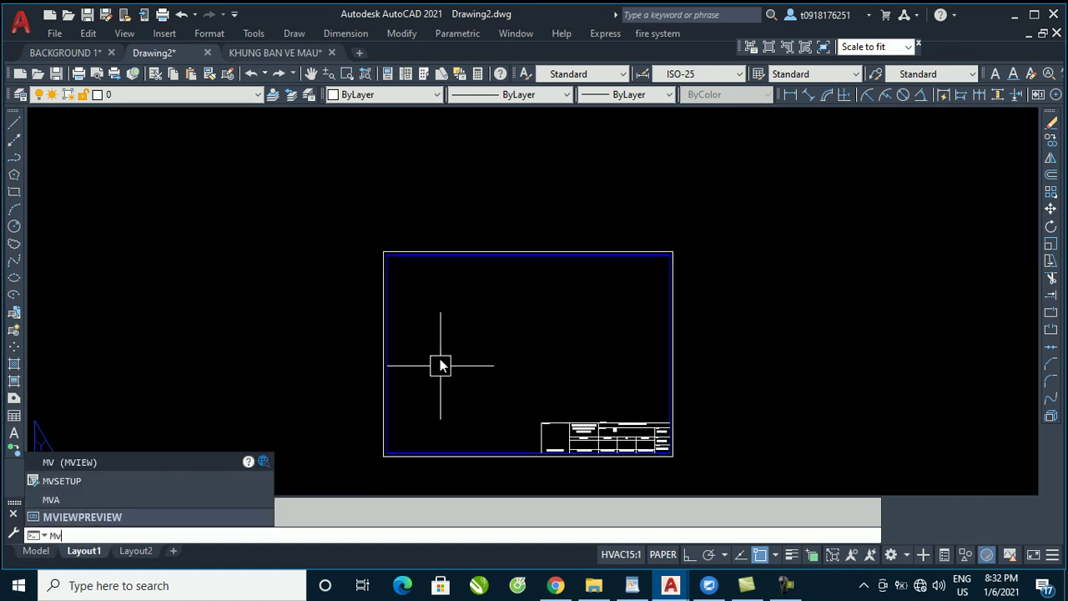
key("Return")
left_click(387, 255)
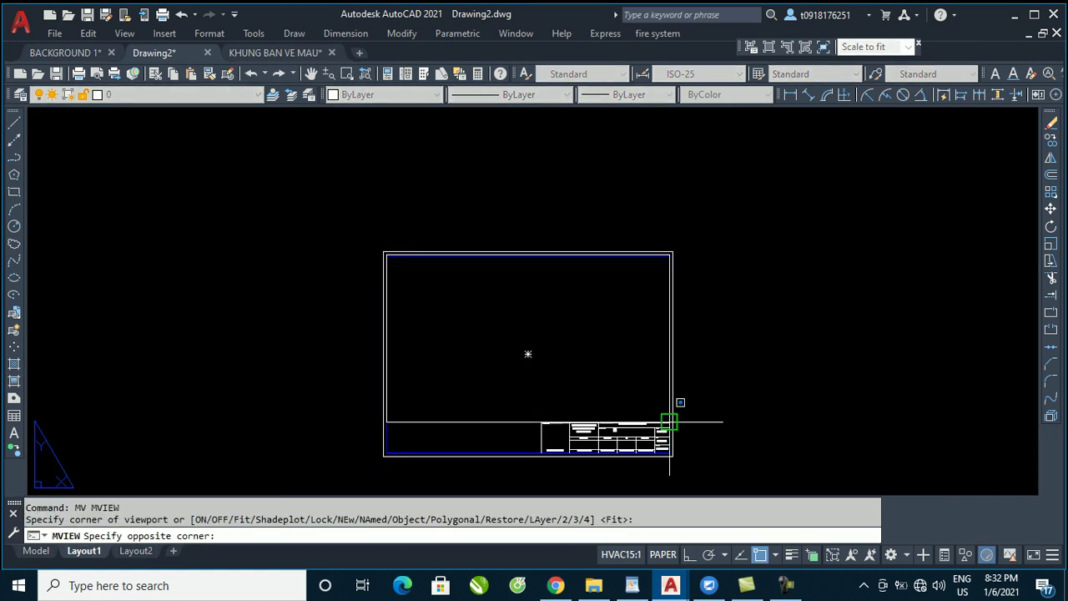
left_click(669, 422)
Activate the viewport and pan the pentagon plan into view
double_click(553, 322)
scroll(455, 304, "up", 2)
middle_click_drag(527, 329, 508, 336)
left_click(873, 46)
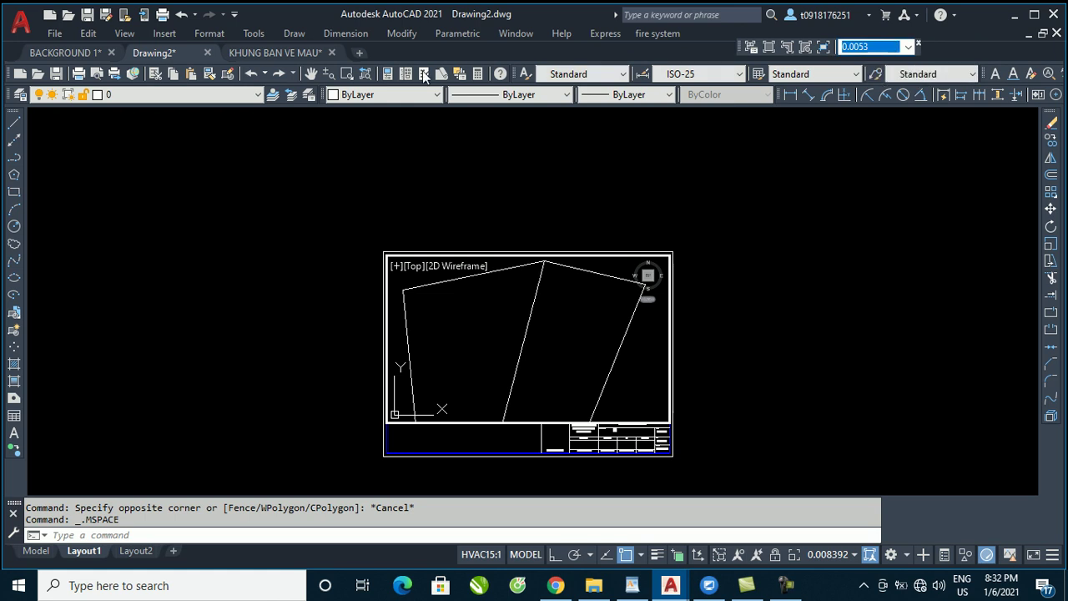
left_click(252, 35)
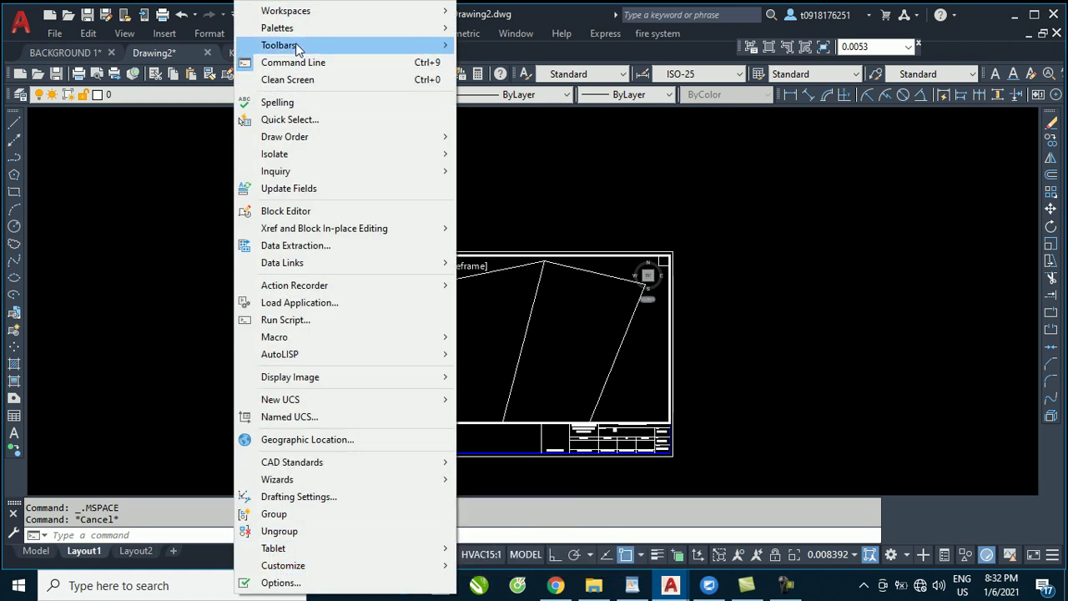
mouse_move(278, 45)
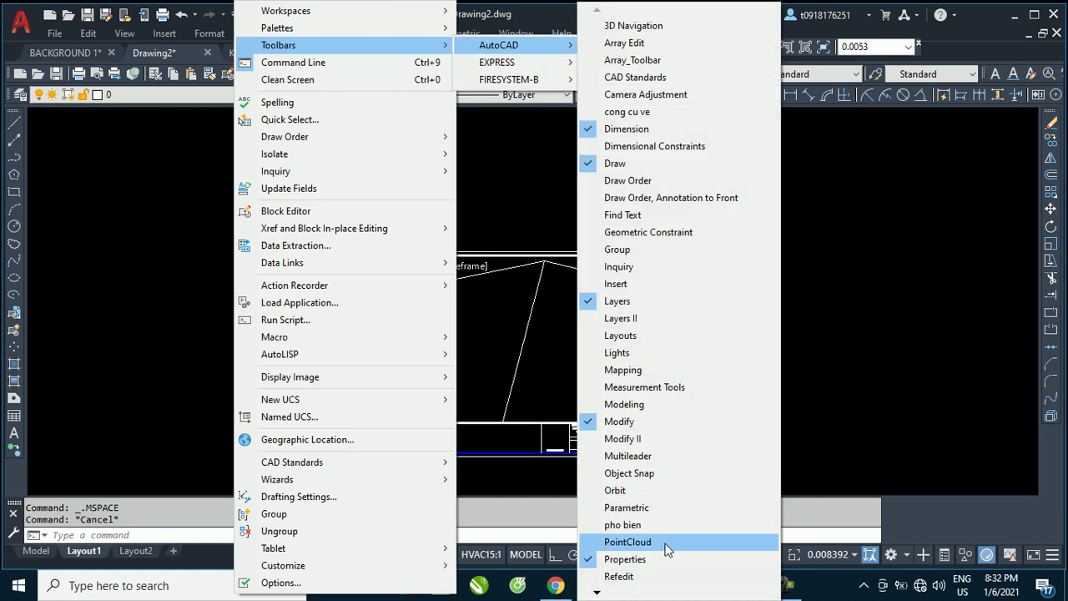
mouse_move(498, 45)
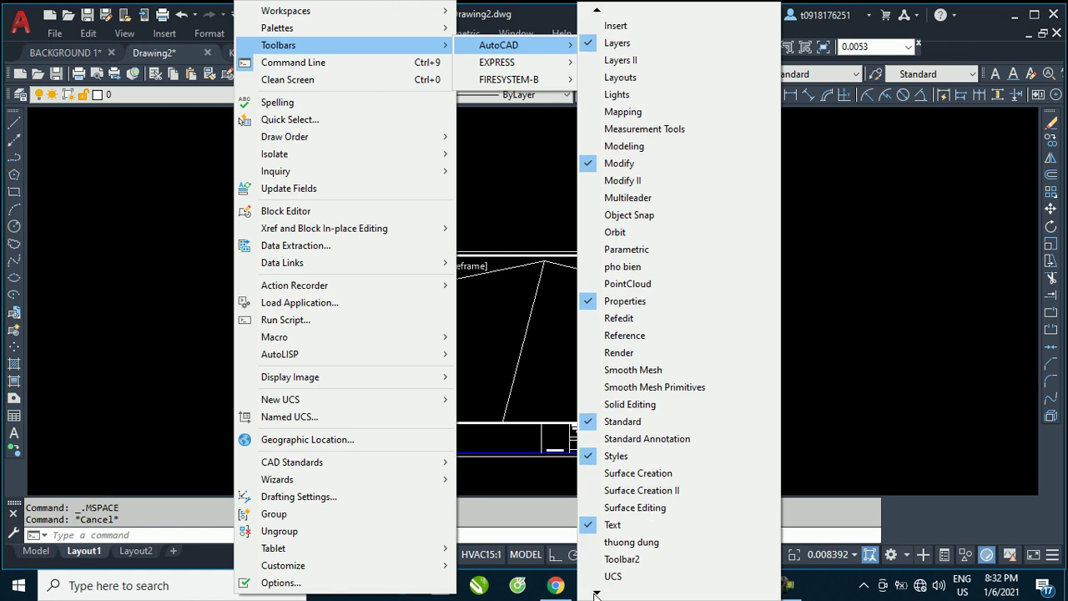
Return to paper space, select the viewport border and give it a 1/150 scale
key("Escape")
key("Escape")
key("Escape")
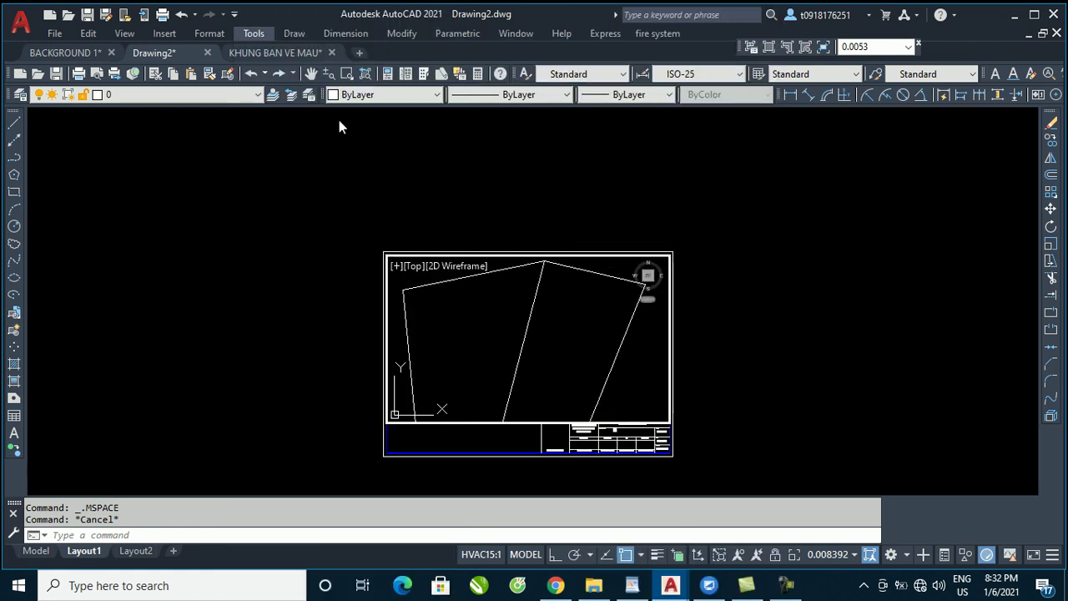
left_click(233, 16)
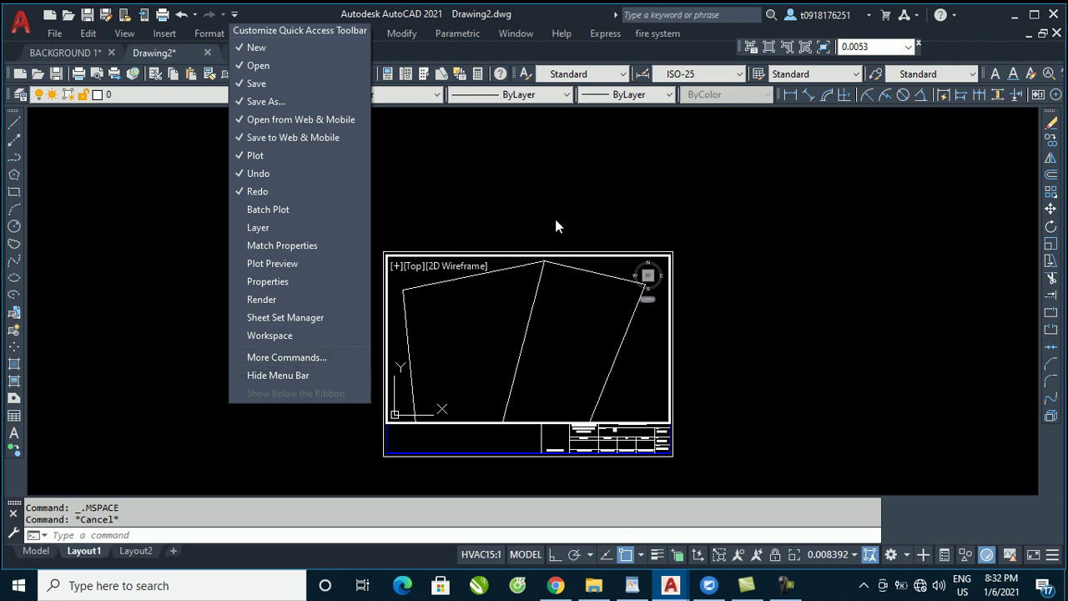
key("Escape")
key("Escape")
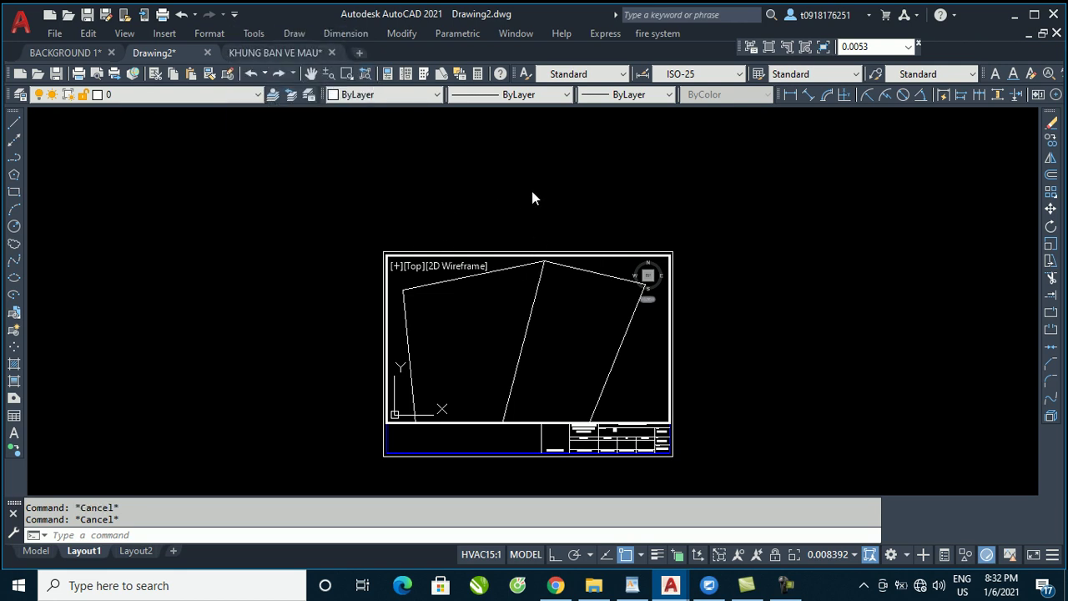
double_click(632, 218)
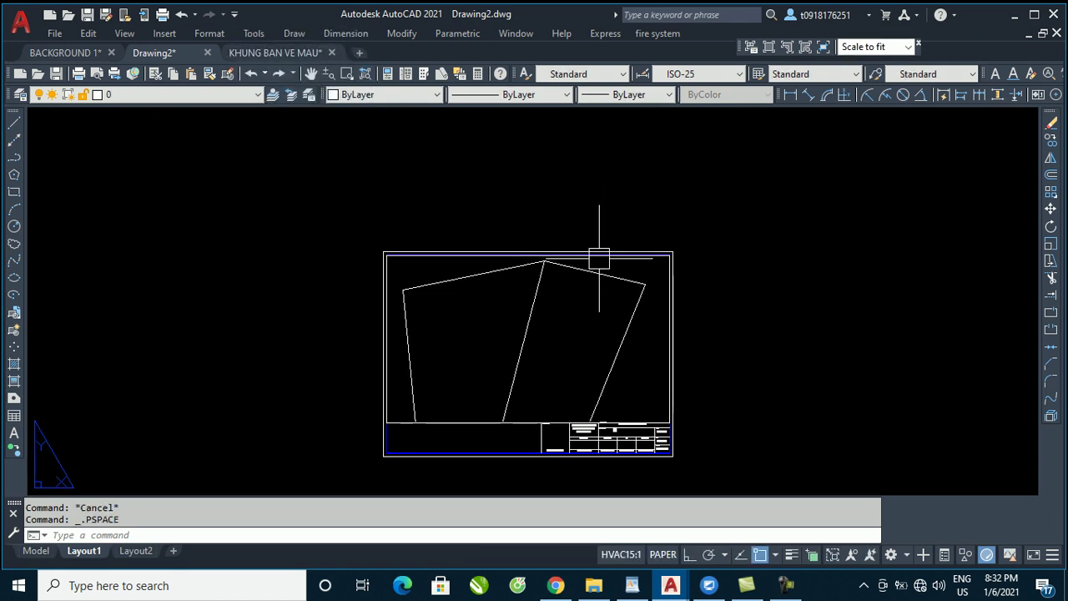
scroll(598, 251, "up", 2)
middle_click_drag(601, 256, 592, 179)
left_click(589, 173)
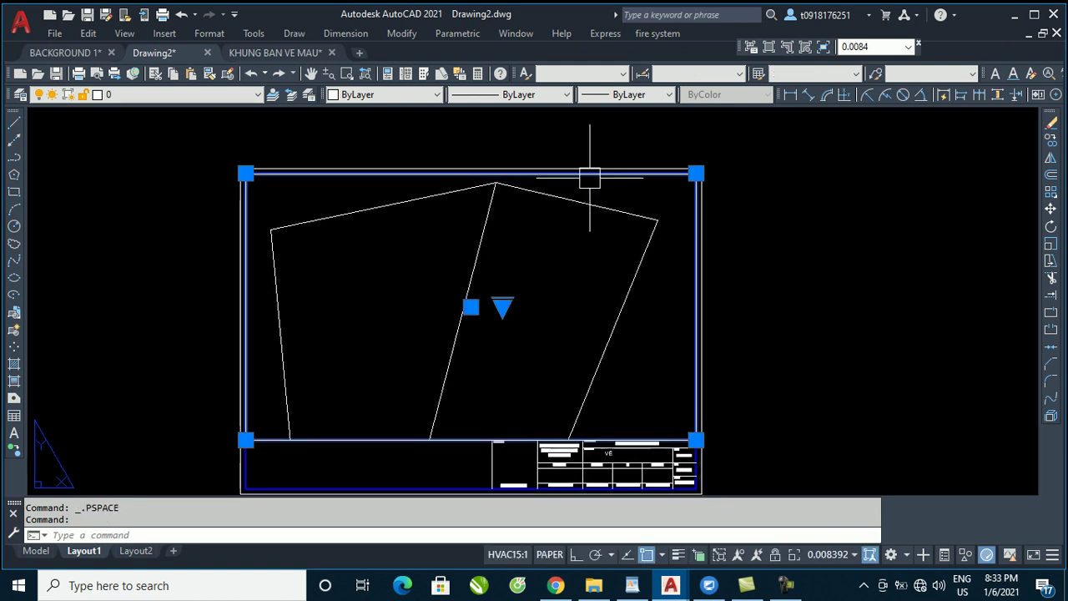
left_click(870, 46)
type("1/150")
key("Return")
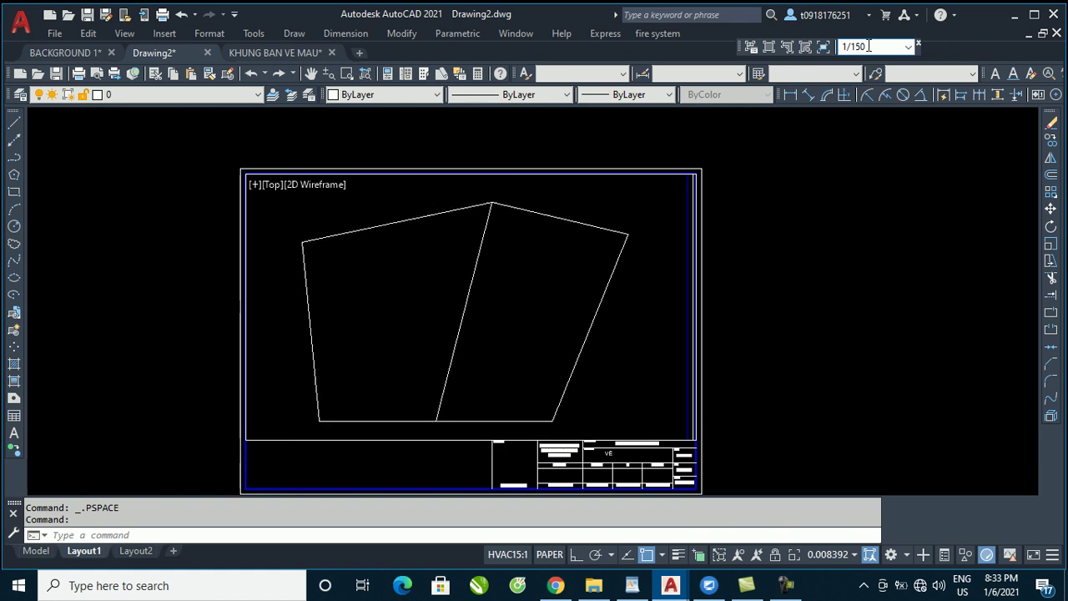
scroll(668, 190, "down", 2)
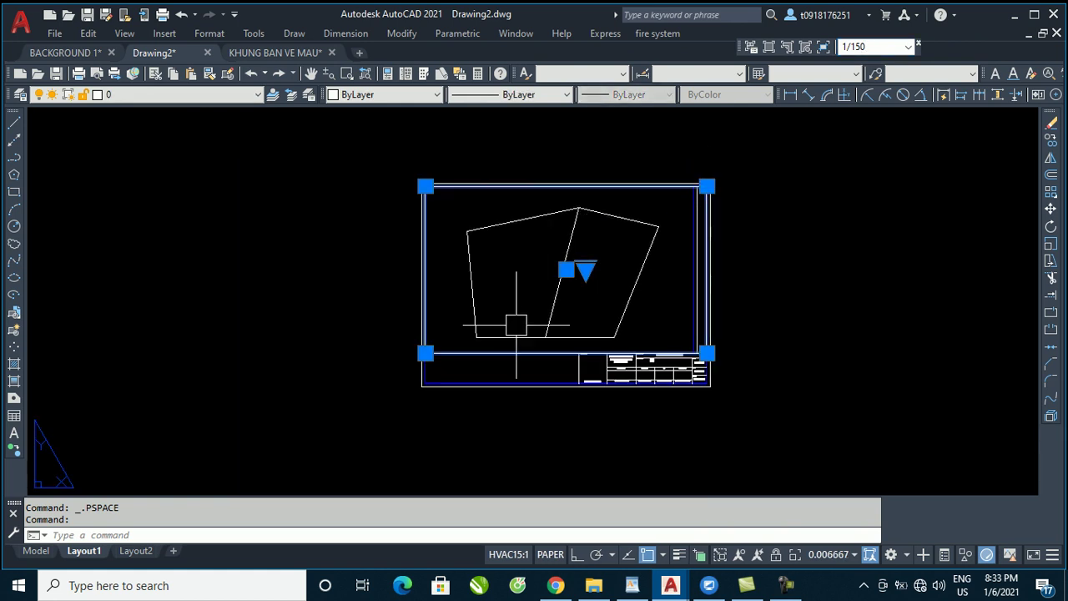
key("Escape")
Switch to model space and zoom to the frame and pentagon
left_click(35, 551)
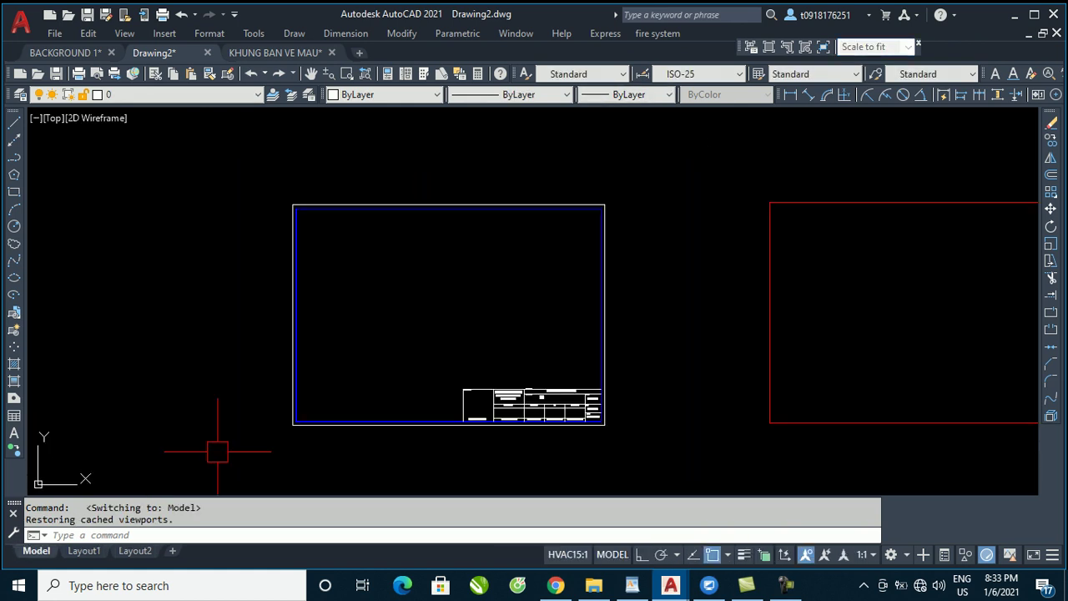
scroll(680, 342, "down", 3)
scroll(685, 346, "down", 2)
scroll(685, 345, "down", 2)
scroll(703, 345, "up", 6)
scroll(692, 353, "down", 3)
scroll(630, 325, "down", 3)
scroll(630, 325, "up", 4)
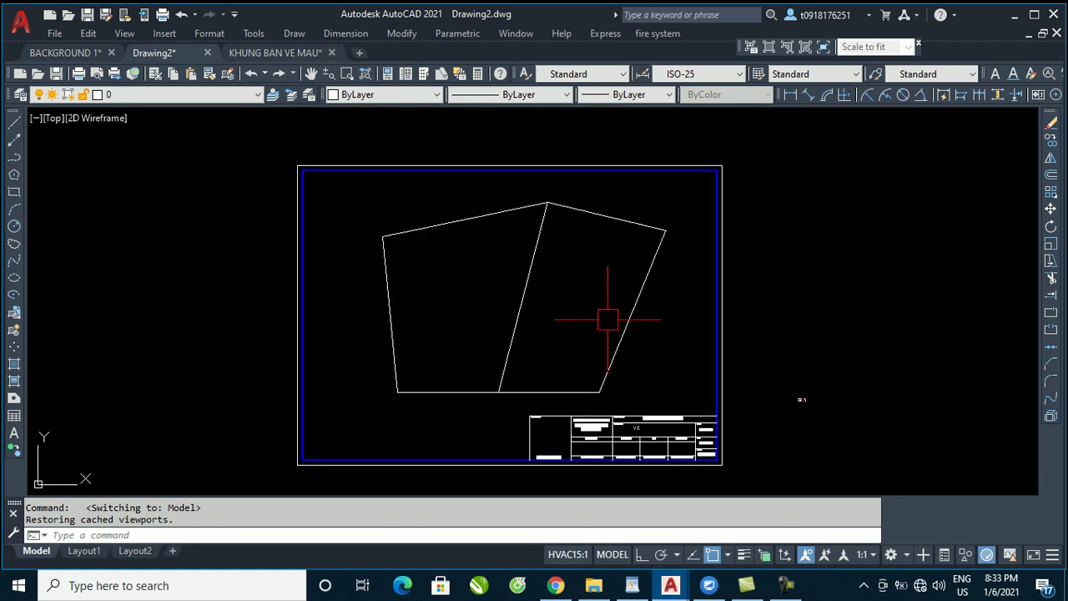
Window-select the split pentagon and start moving it within the frame
left_click(346, 185)
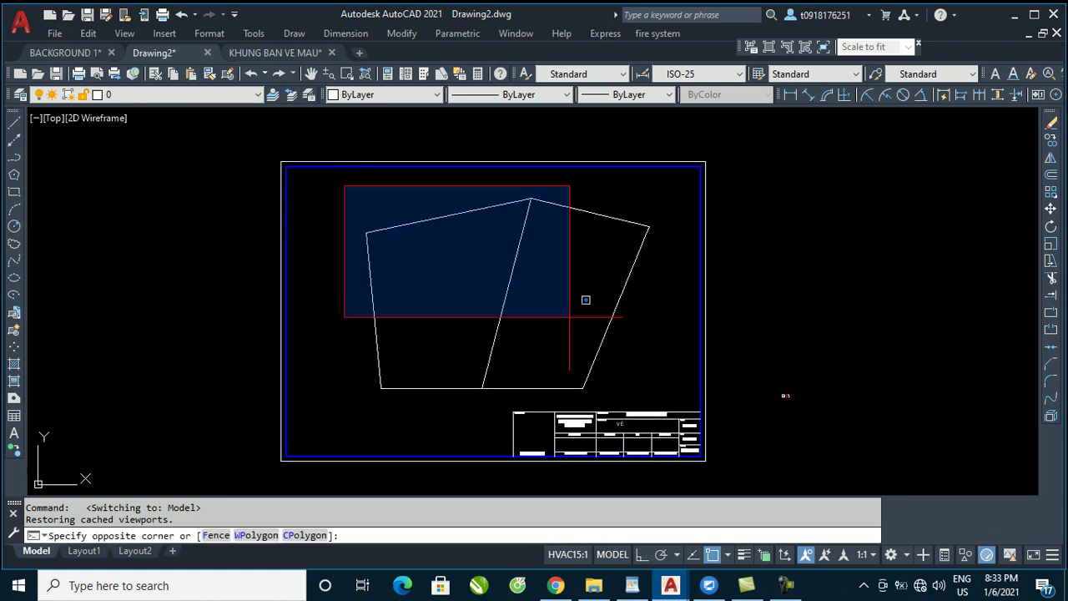
left_click(686, 382)
type("m")
key("Return")
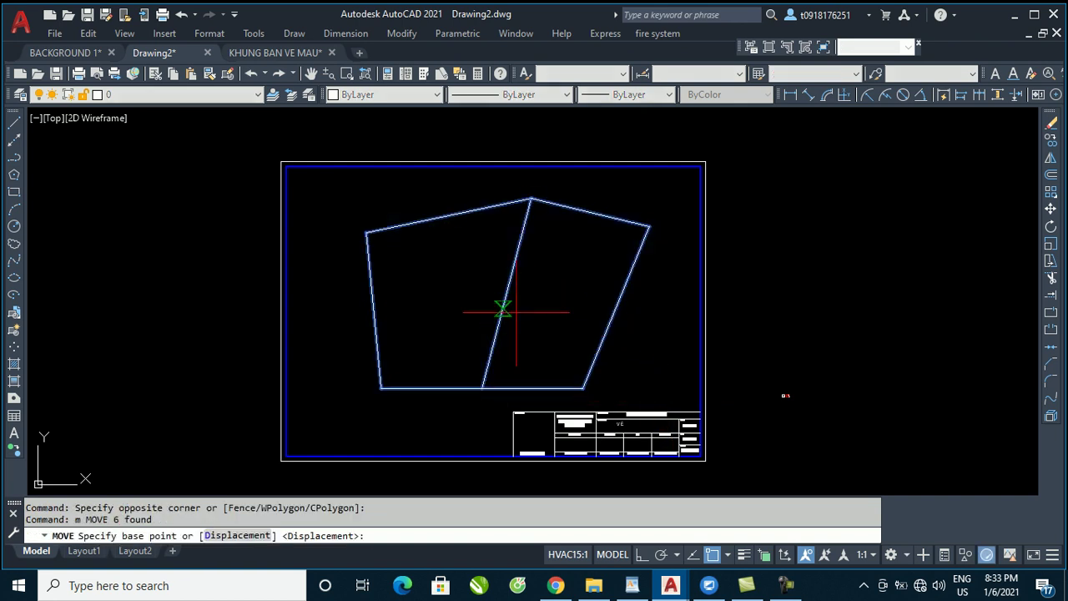
left_click(493, 240)
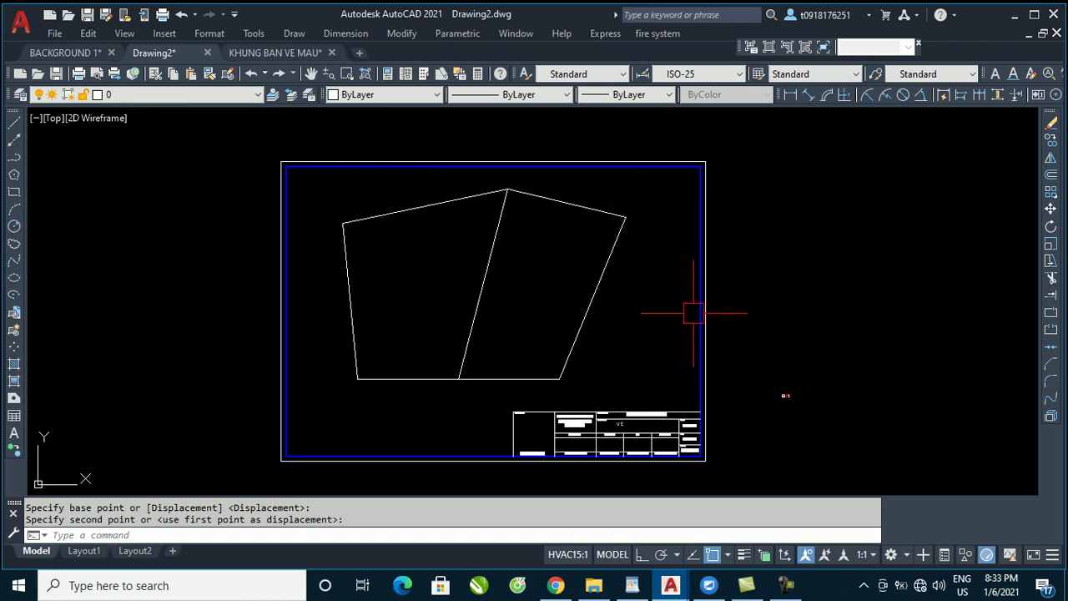
middle_click_drag(445, 288, 413, 287)
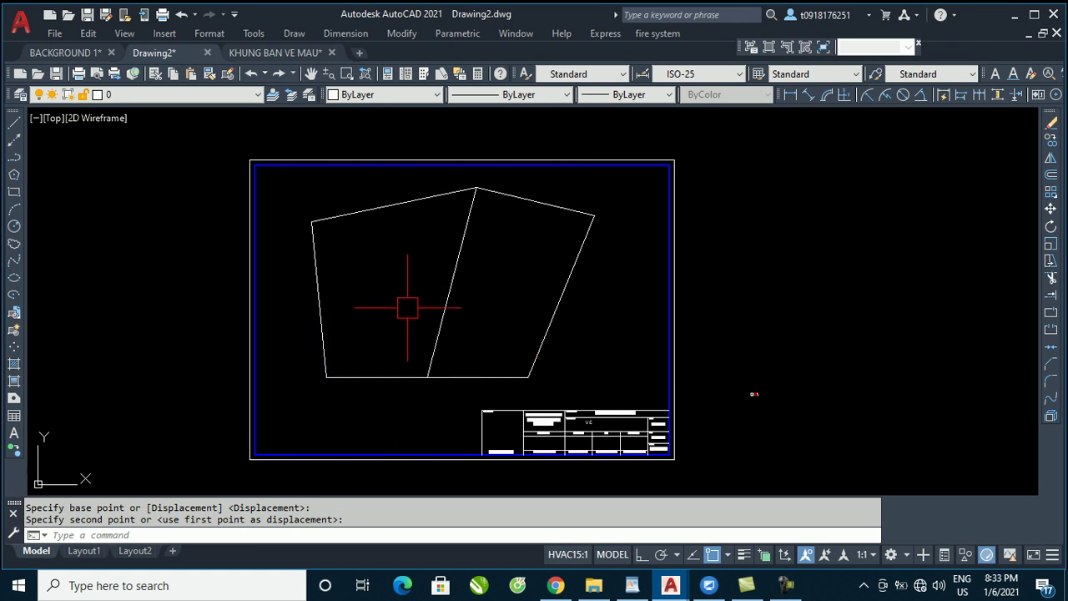
scroll(376, 286, "up", 2)
scroll(443, 272, "down", 2)
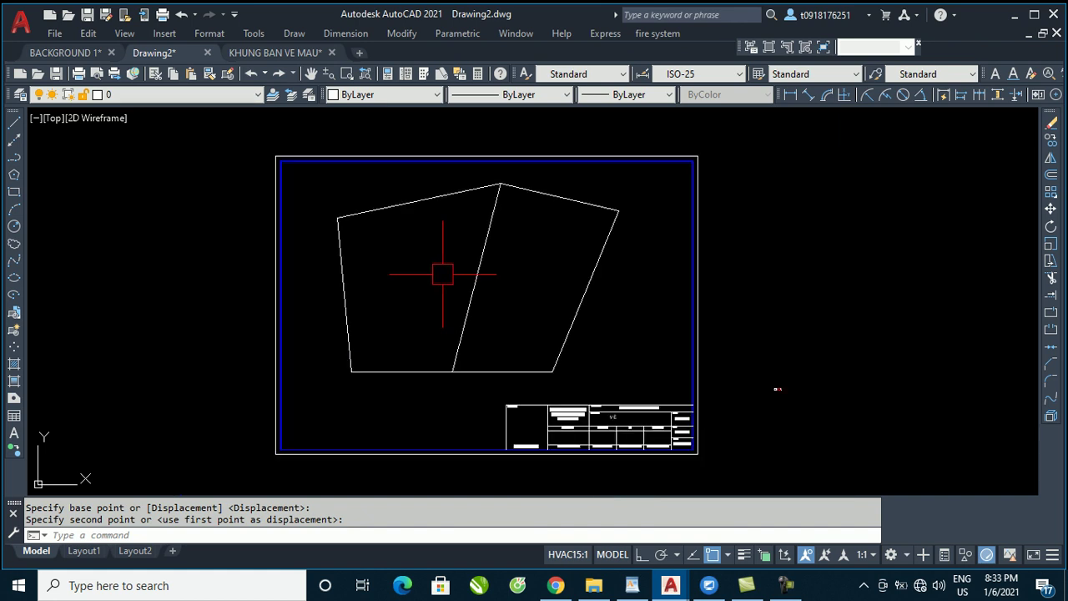
In the Text Style dialog, add a new style named 'chu 150'
type("st")
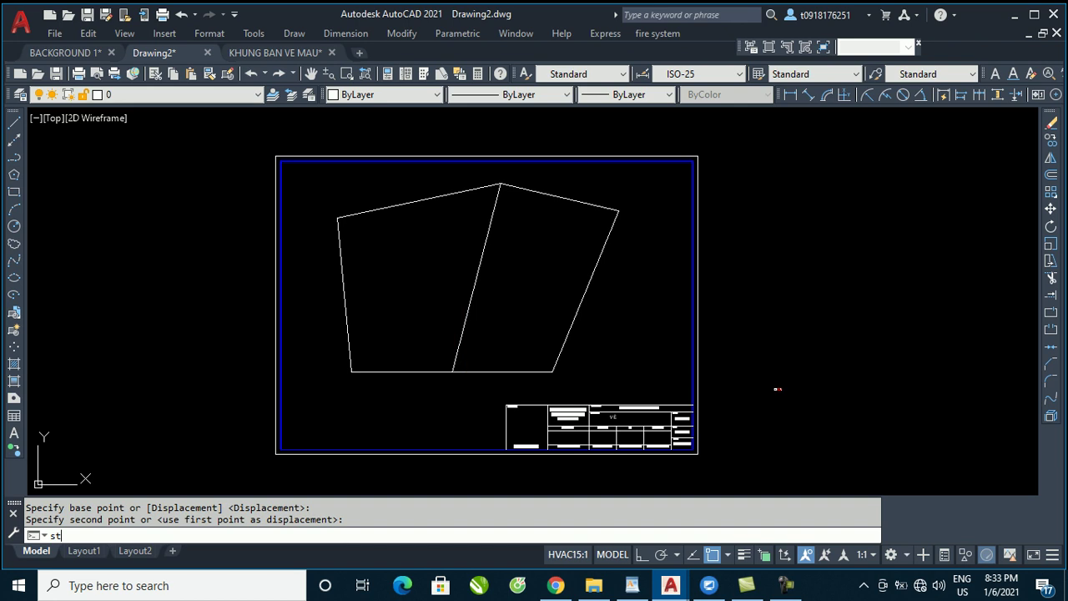
key("Return")
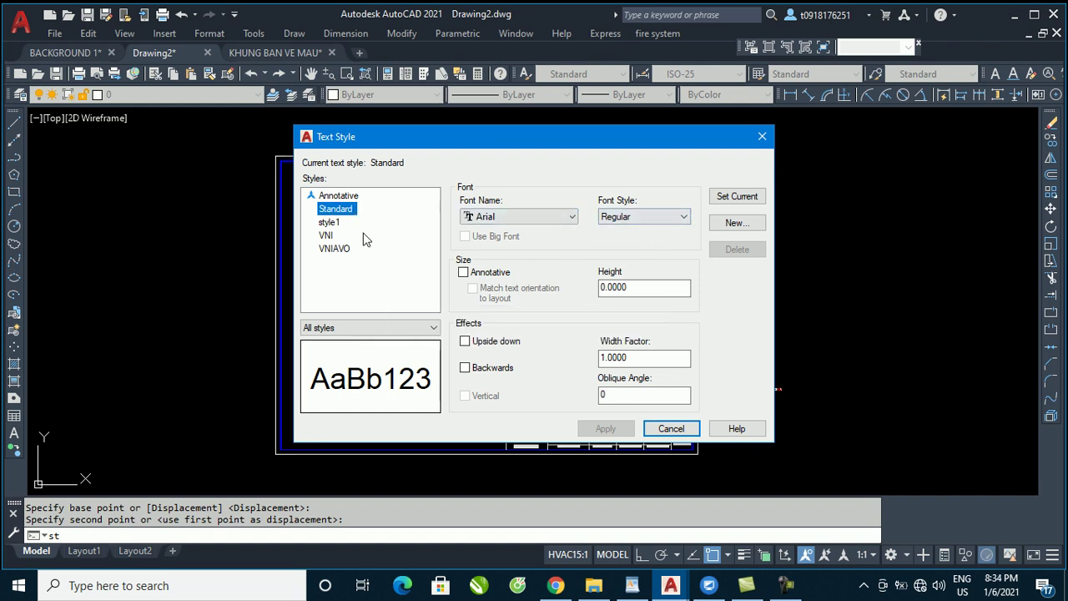
left_click(334, 195)
left_click(328, 210)
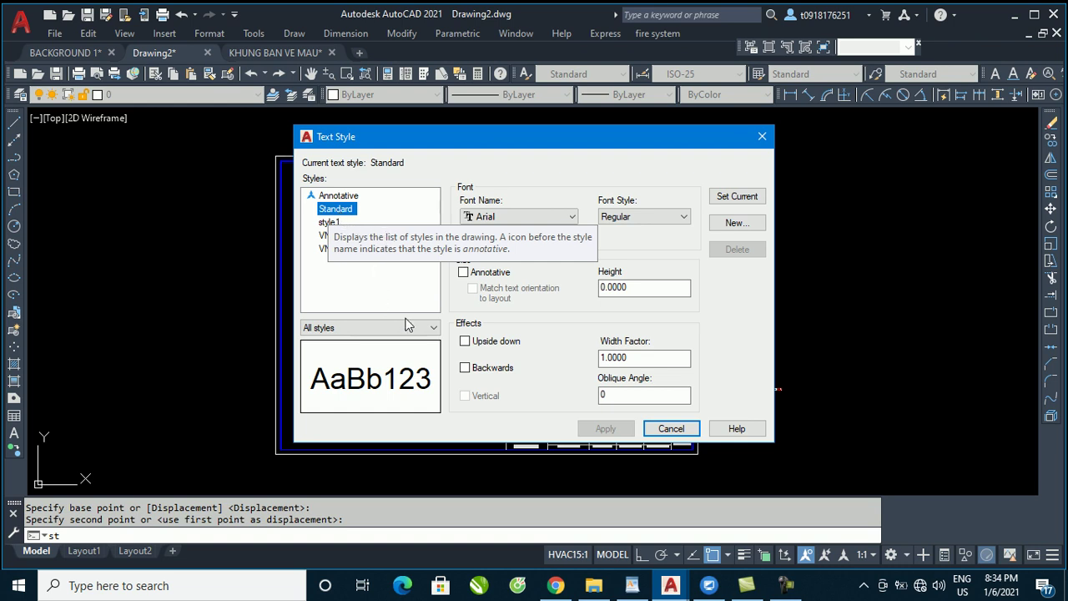
left_click(734, 223)
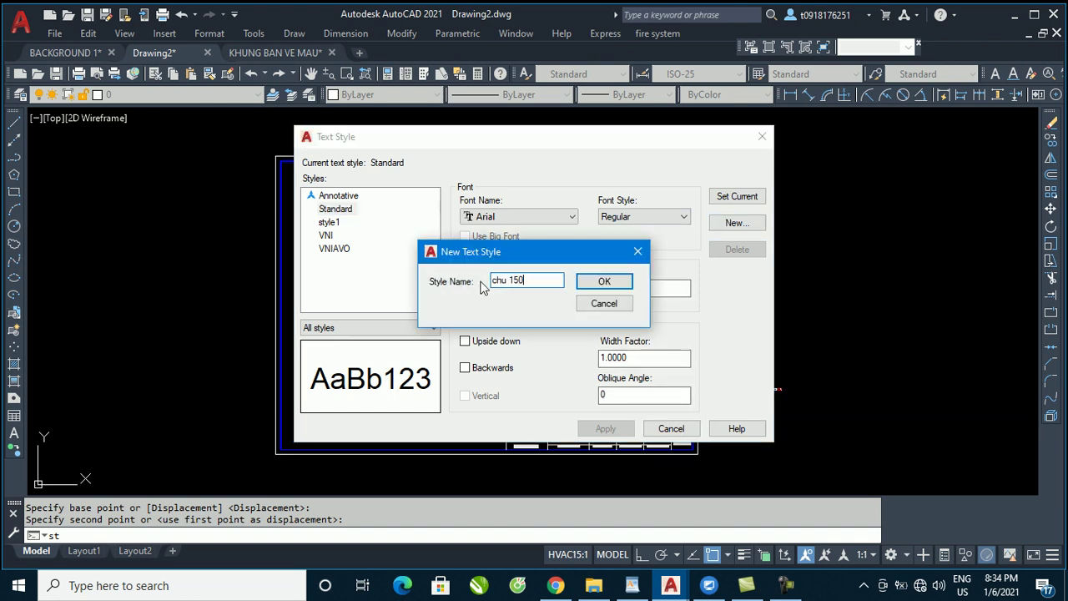
type("chu 150")
left_click(596, 287)
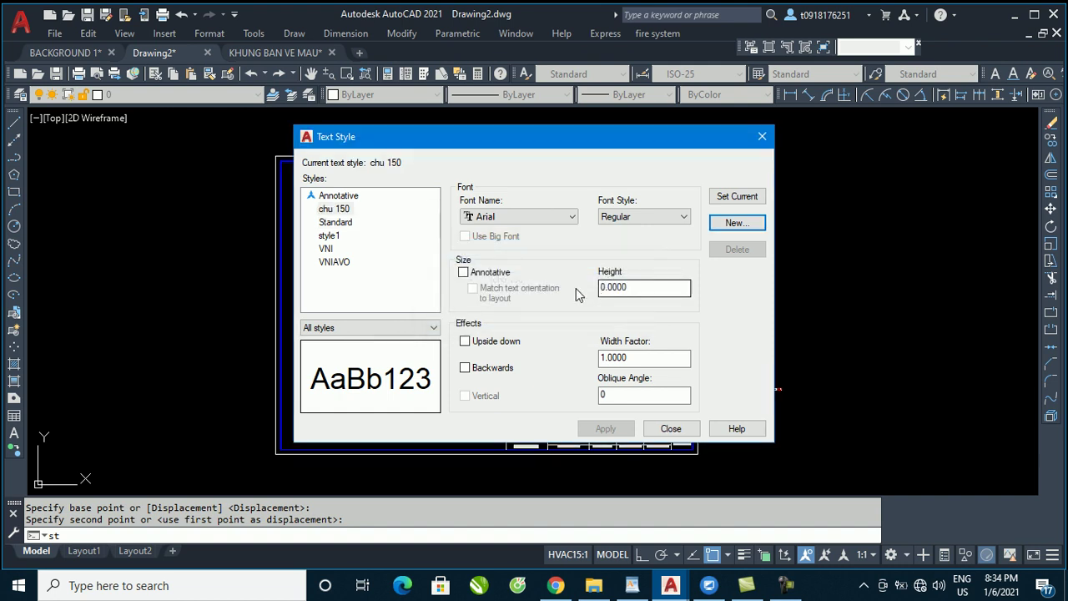
Select 'chu 150', keeping Arial Regular font and its 0.0000 height
left_click(338, 210)
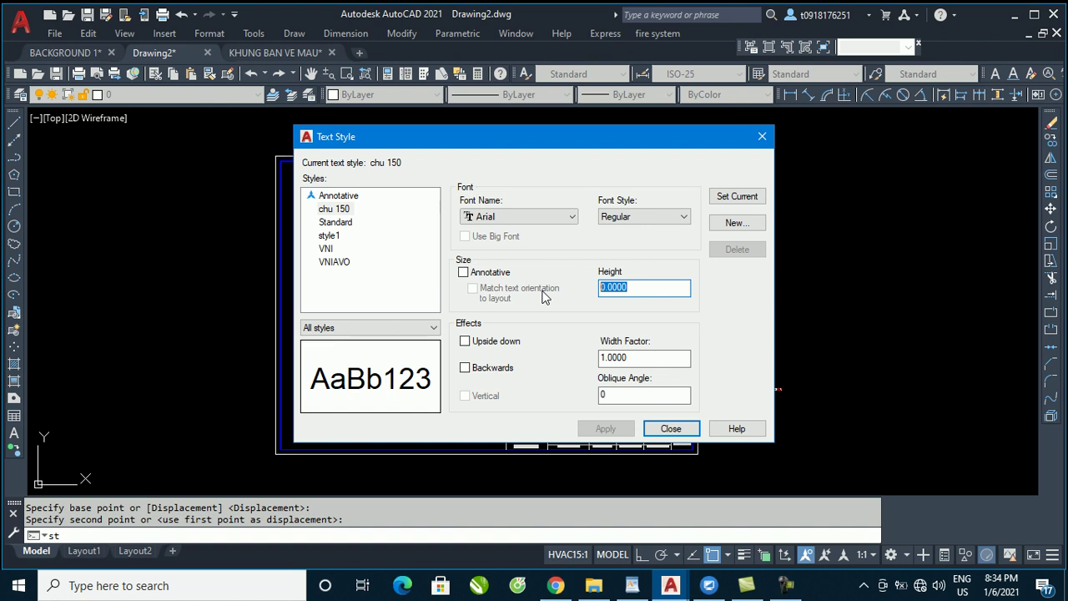
mouse_move(633, 144)
left_mouse_down()
mouse_move(523, 171)
mouse_move(513, 159)
left_mouse_up()
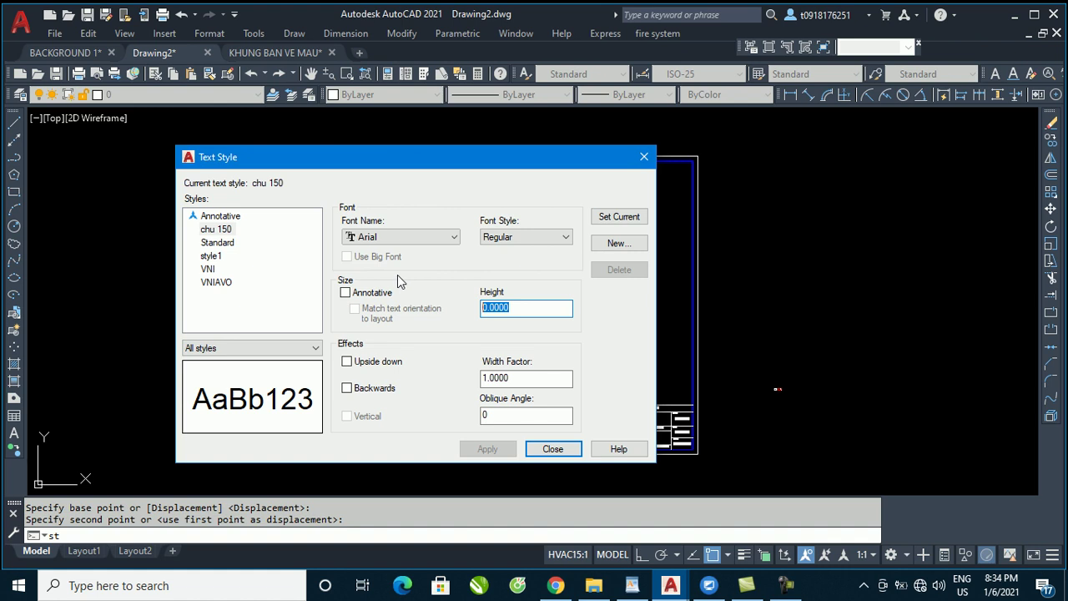
left_click(526, 306)
left_click_drag(525, 305, 397, 311)
left_click_drag(584, 157, 899, 318)
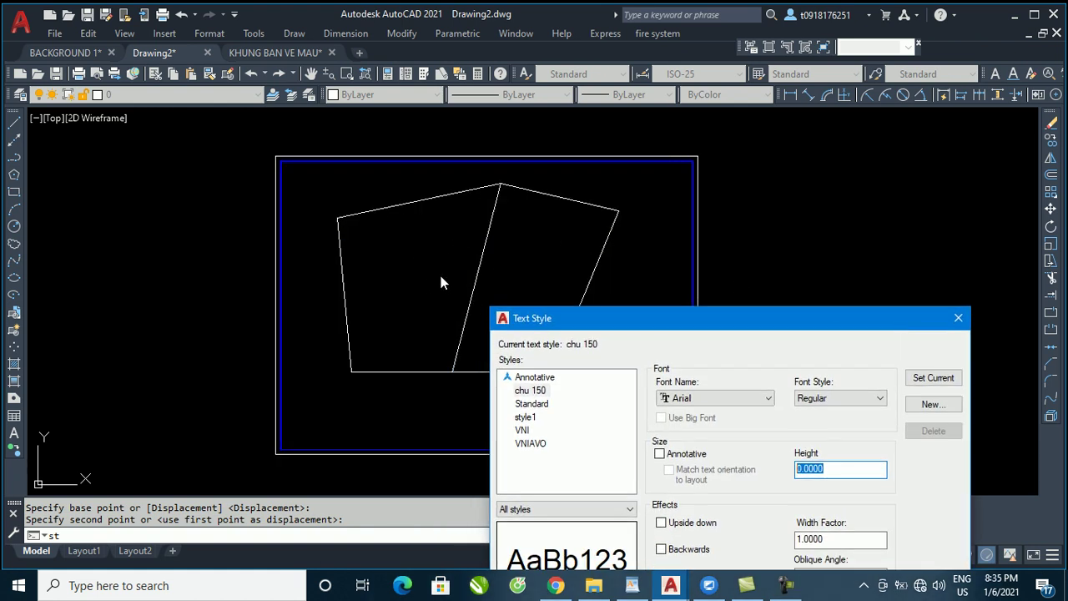
left_click_drag(740, 327, 618, 170)
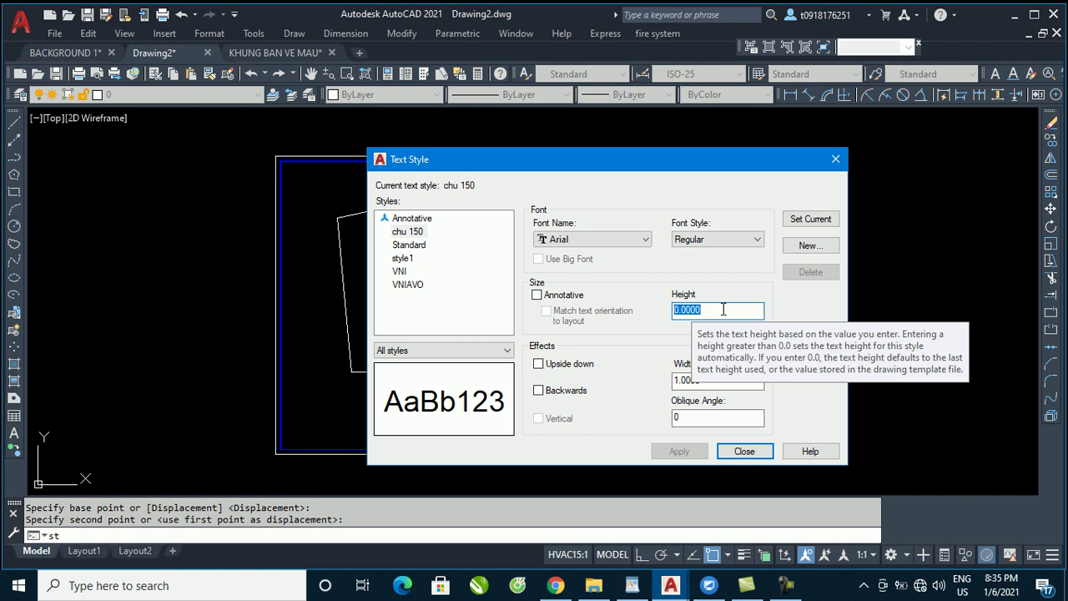
Use CAL to compute the scaled text height 4/1000*150, giving 0.6
key("Escape")
type("cal")
key("Return")
type("4/")
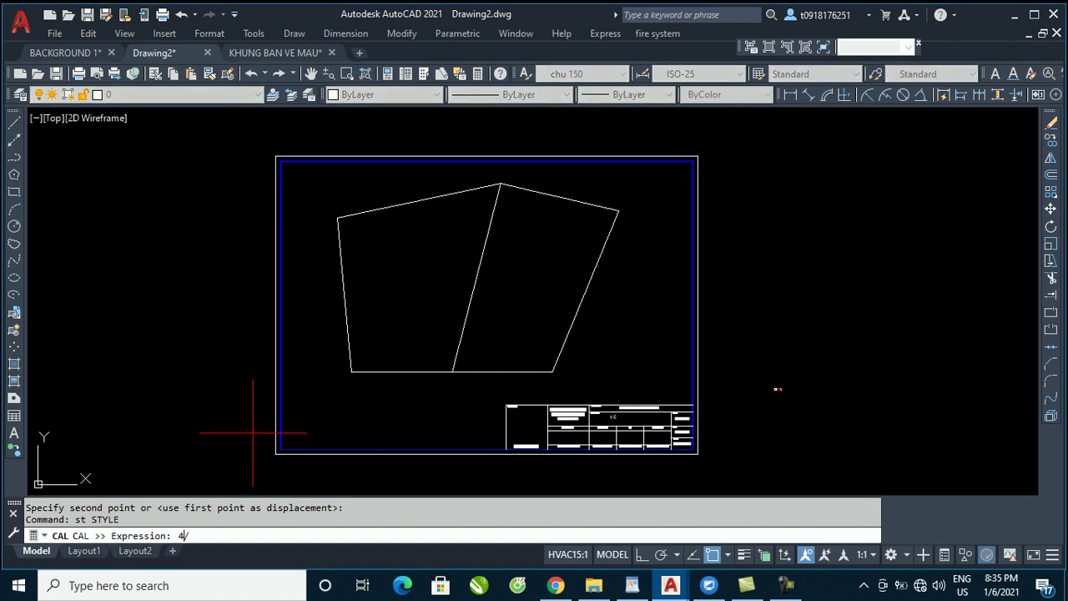
type("1000*150")
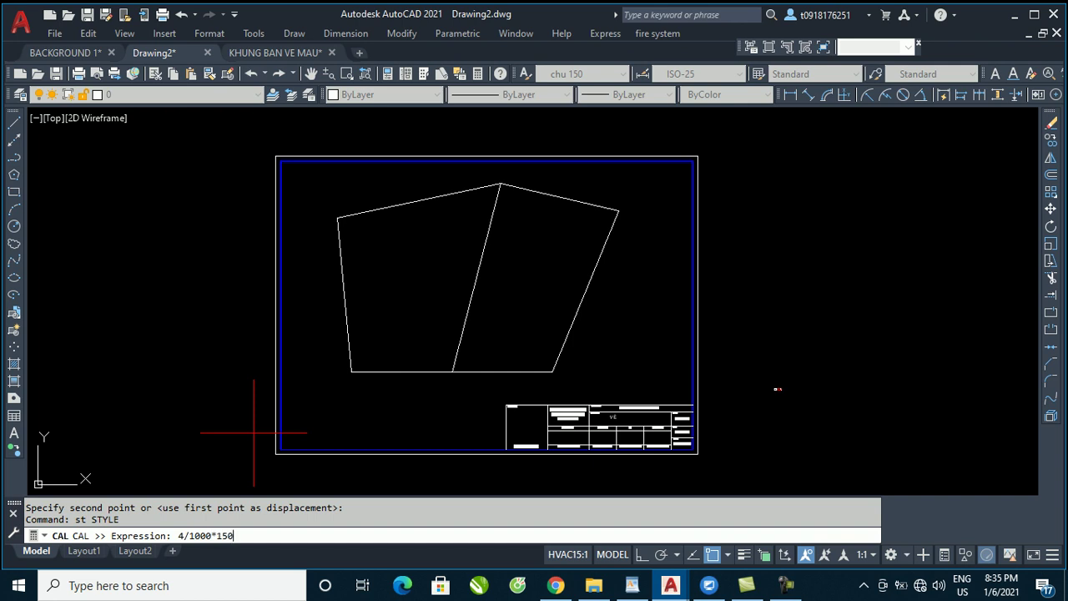
key("Return")
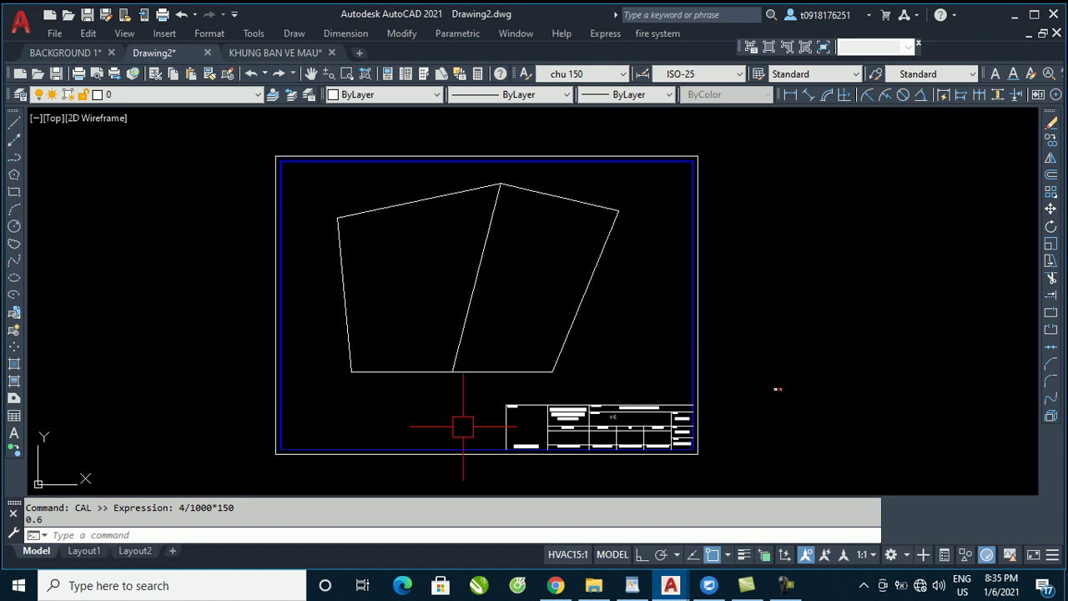
Open the dimension style manager, preview the Standard style, then close it
type("d")
key("Return")
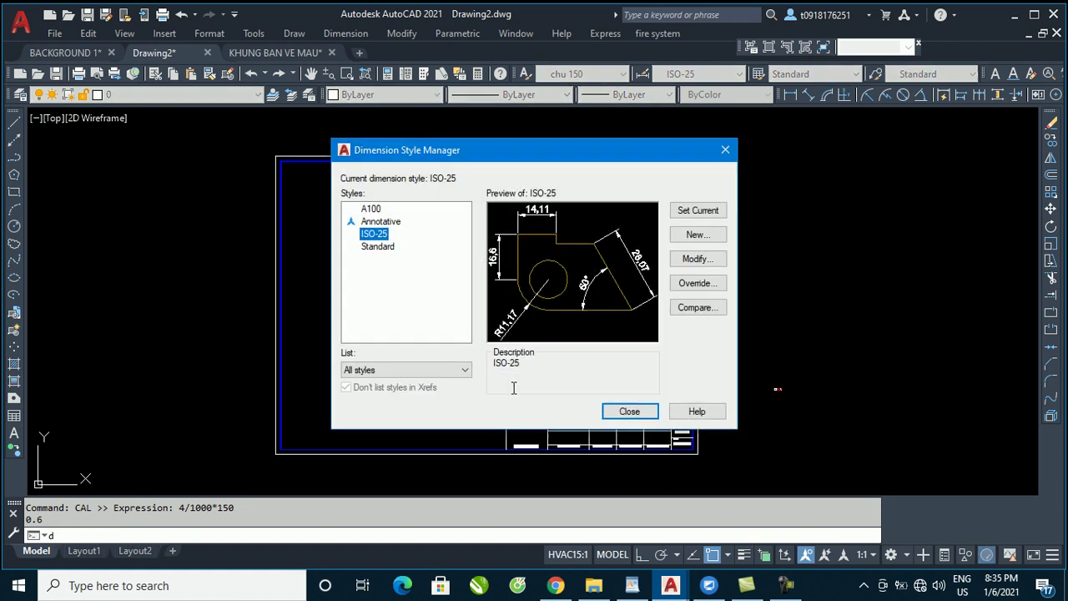
left_click(381, 249)
key("Escape")
Give the chu 150 text style height 0.6 and width factor 0.8, and apply
type("st")
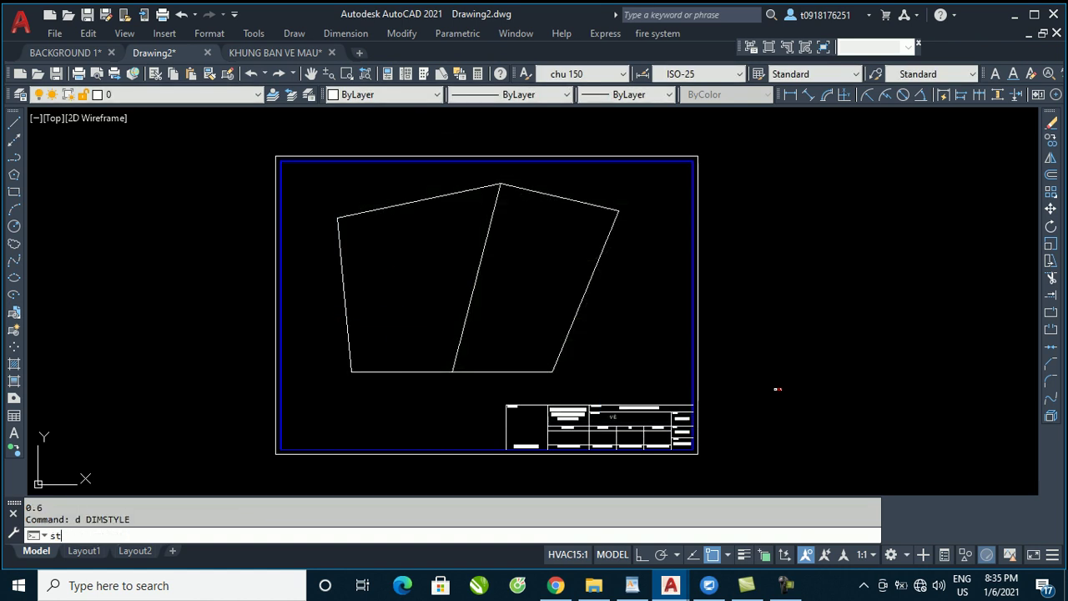
key("Return")
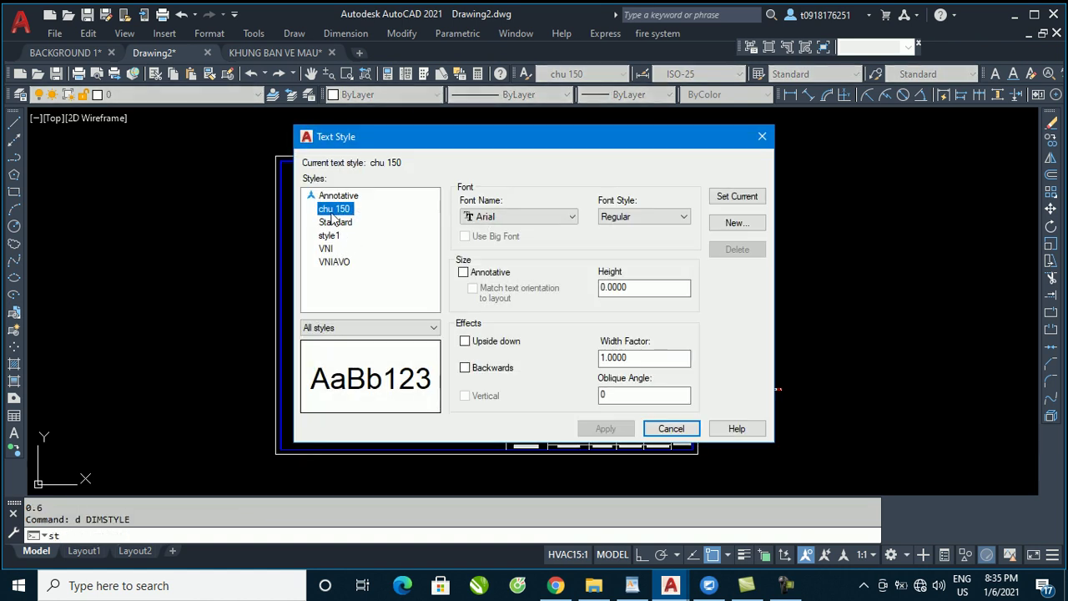
left_click(615, 287)
type("0.6")
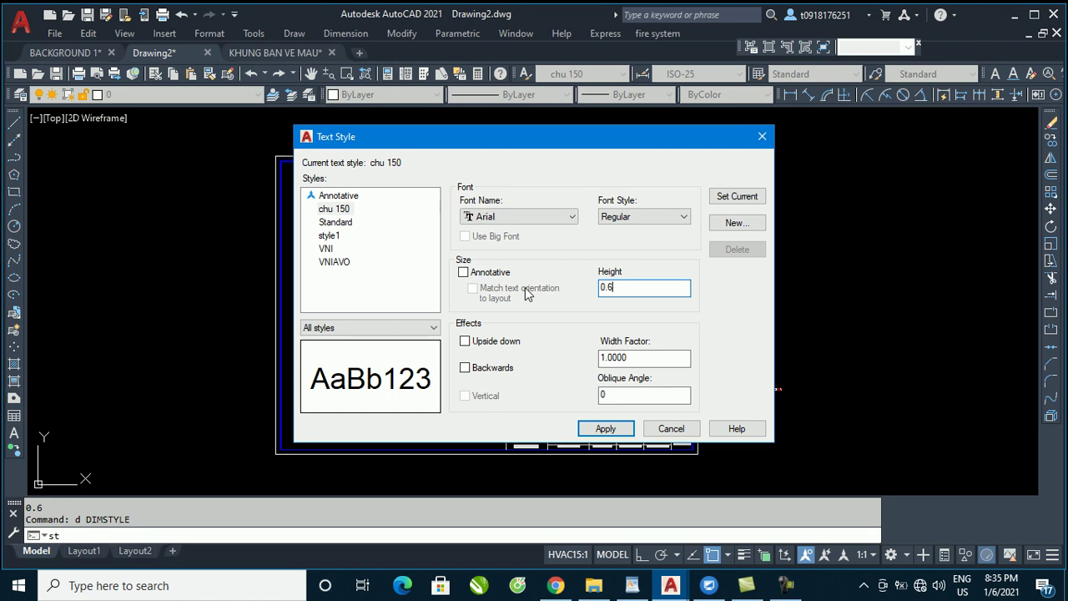
left_click_drag(625, 289, 567, 288)
double_click(626, 357)
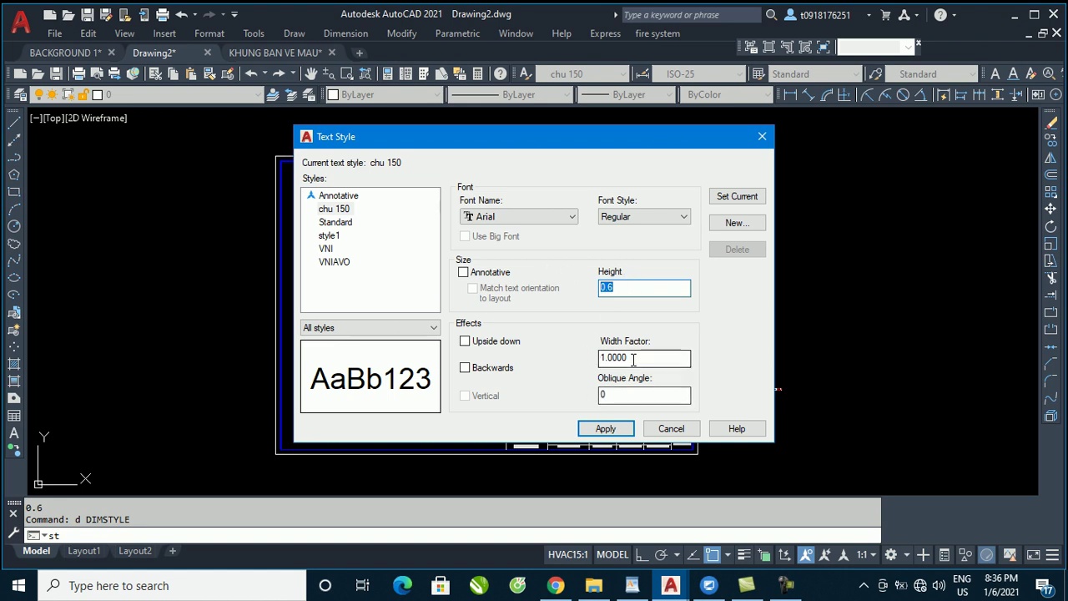
type("0.8")
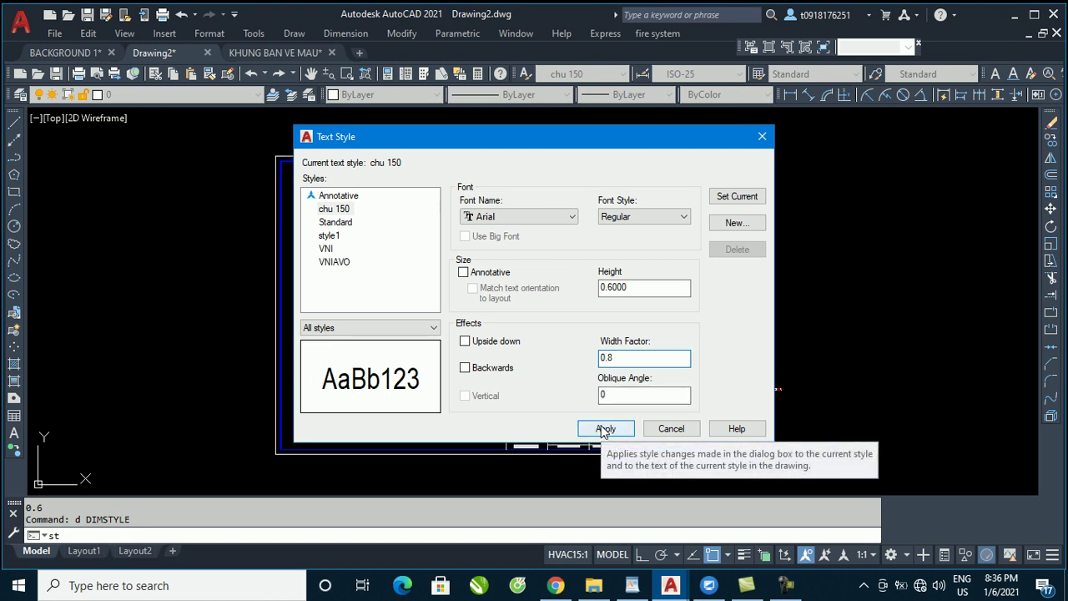
left_click(604, 429)
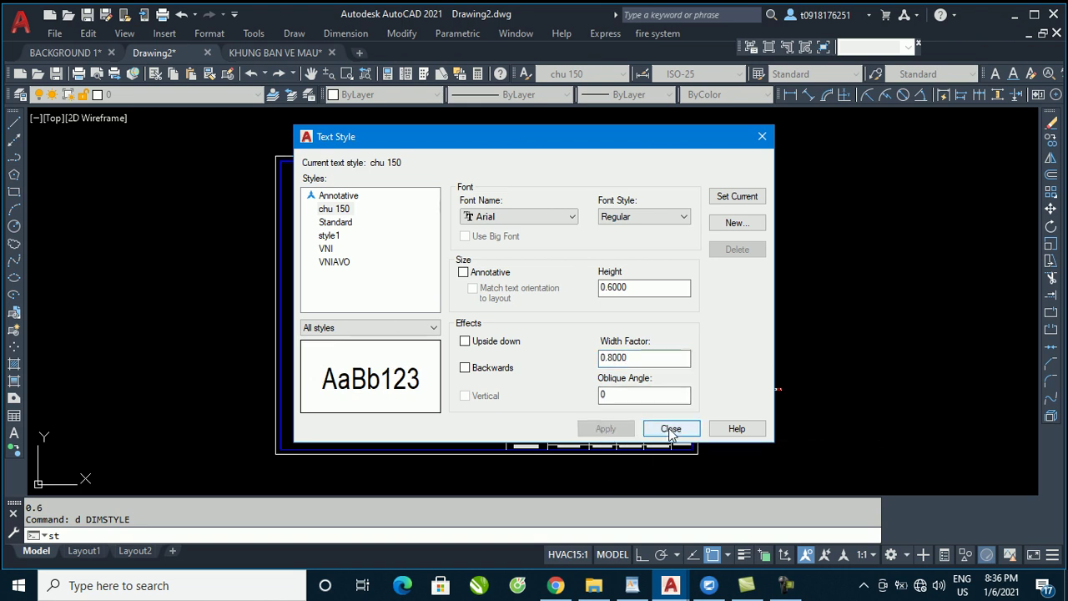
left_click(670, 429)
scroll(381, 243, "up", 2)
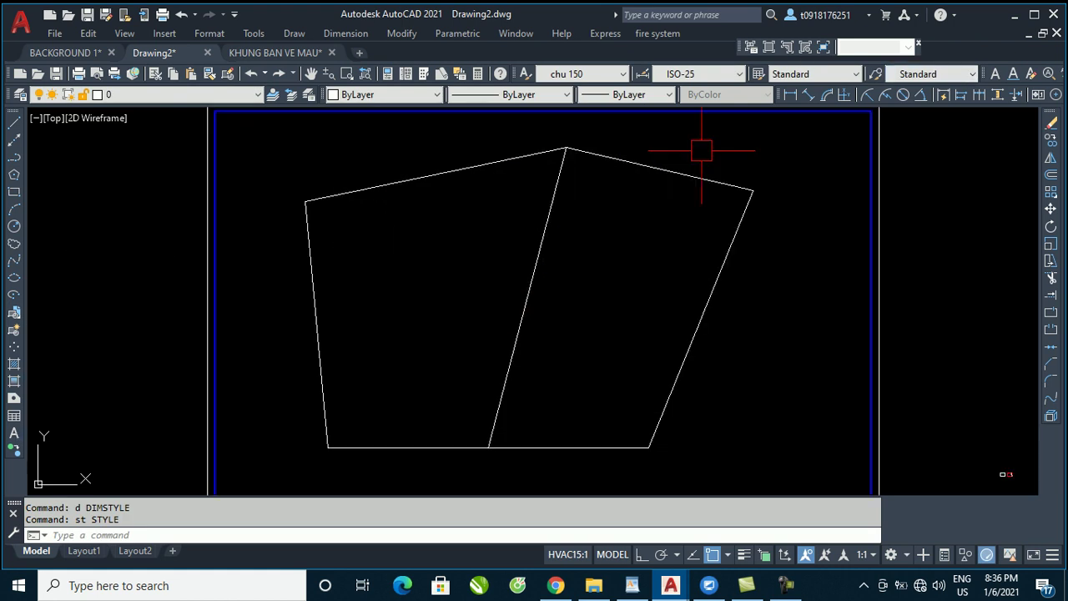
Place multiline text 'DFSDFDSFDSFDFSD' in a box inside the left part of the polygon
left_click(996, 74)
scroll(365, 259, "up", 2)
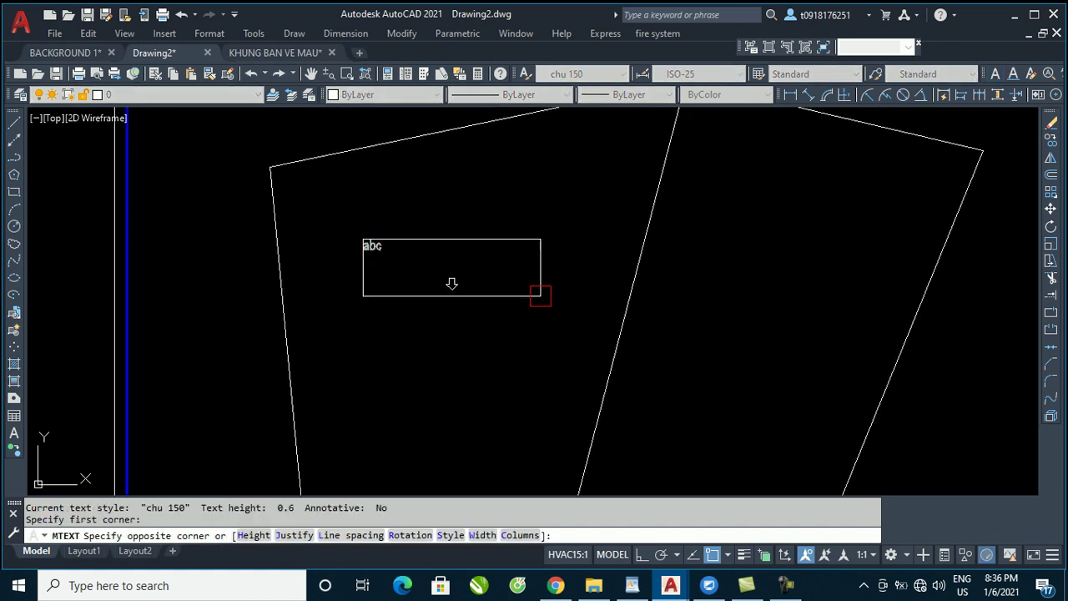
left_click(570, 301)
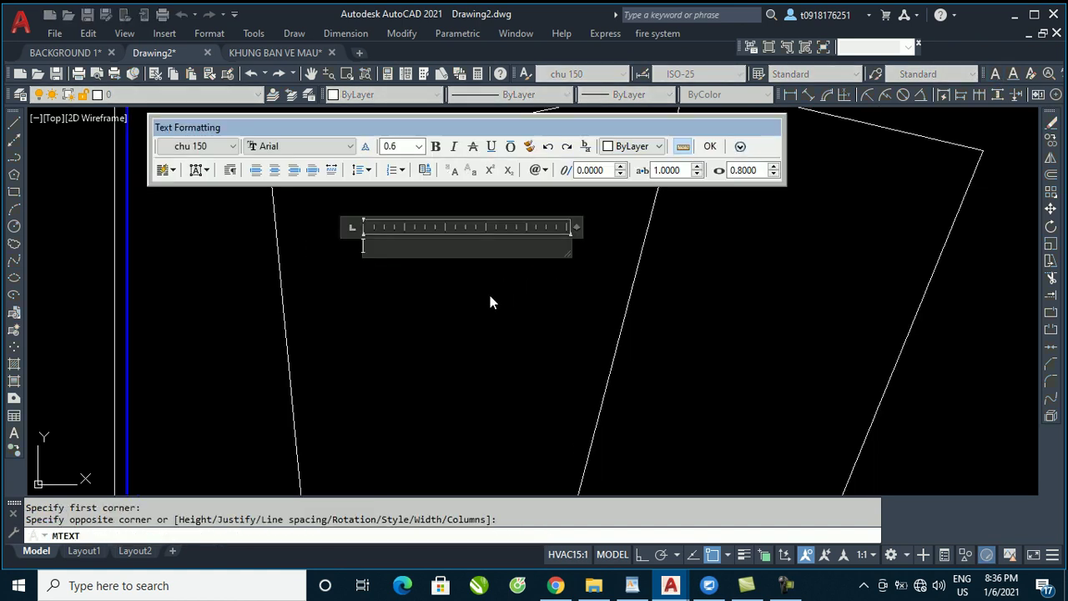
type("DFSDFDSFDSFDFSD")
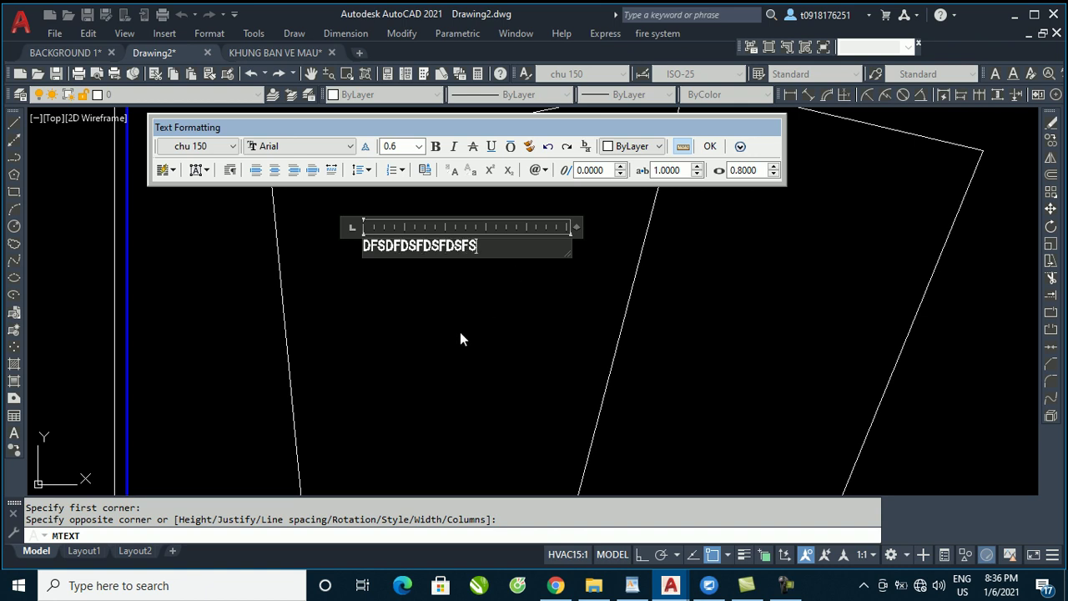
left_click(460, 333)
scroll(455, 215, "down", 3)
scroll(501, 192, "down", 2)
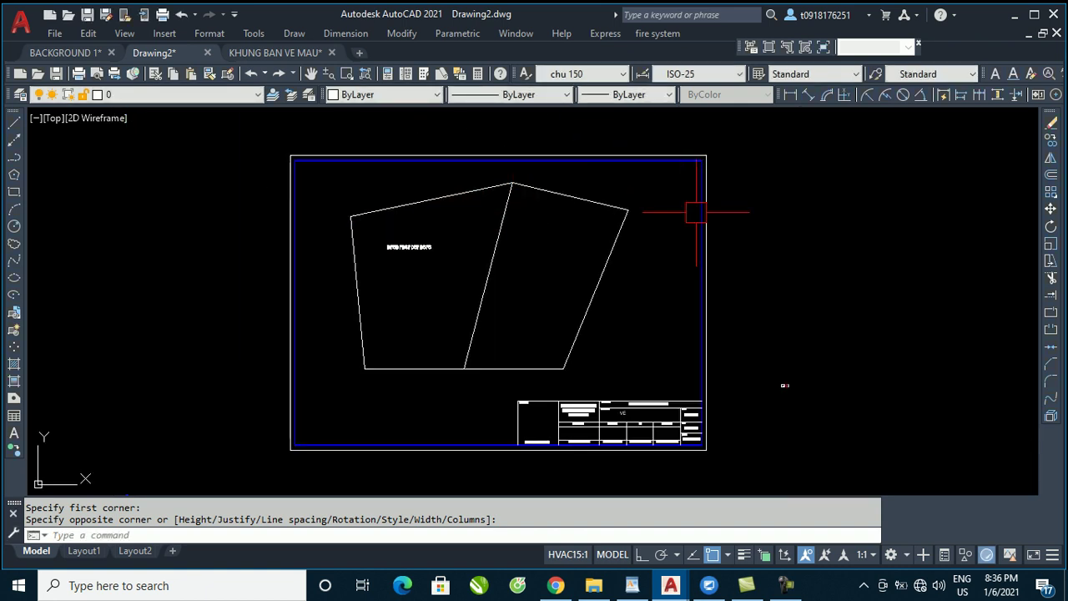
scroll(434, 203, "up", 2)
scroll(409, 234, "up", 4)
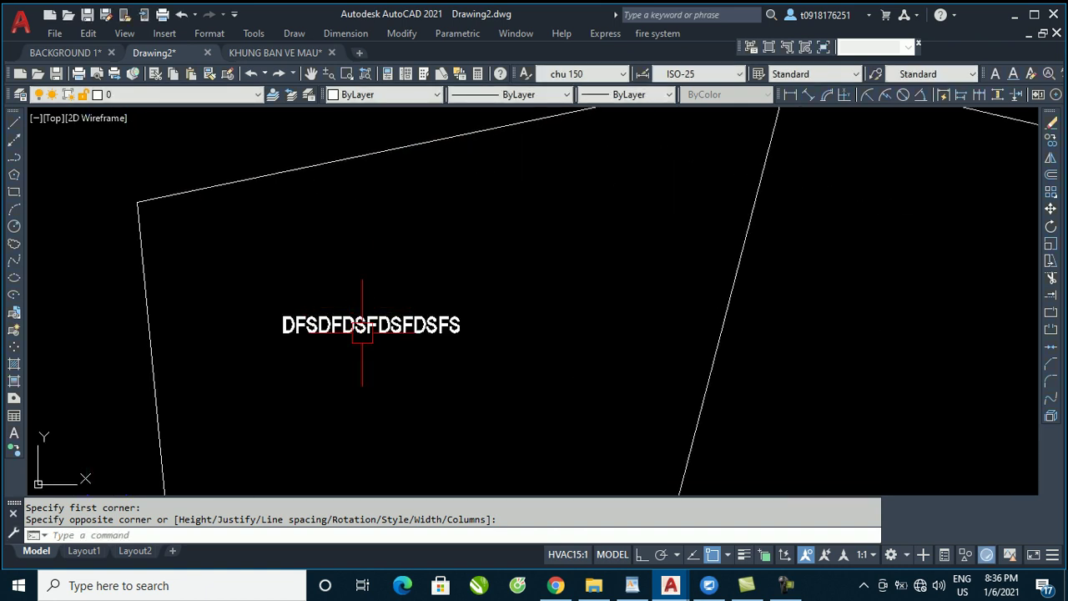
scroll(394, 325, "up", 2)
scroll(409, 333, "down", 3)
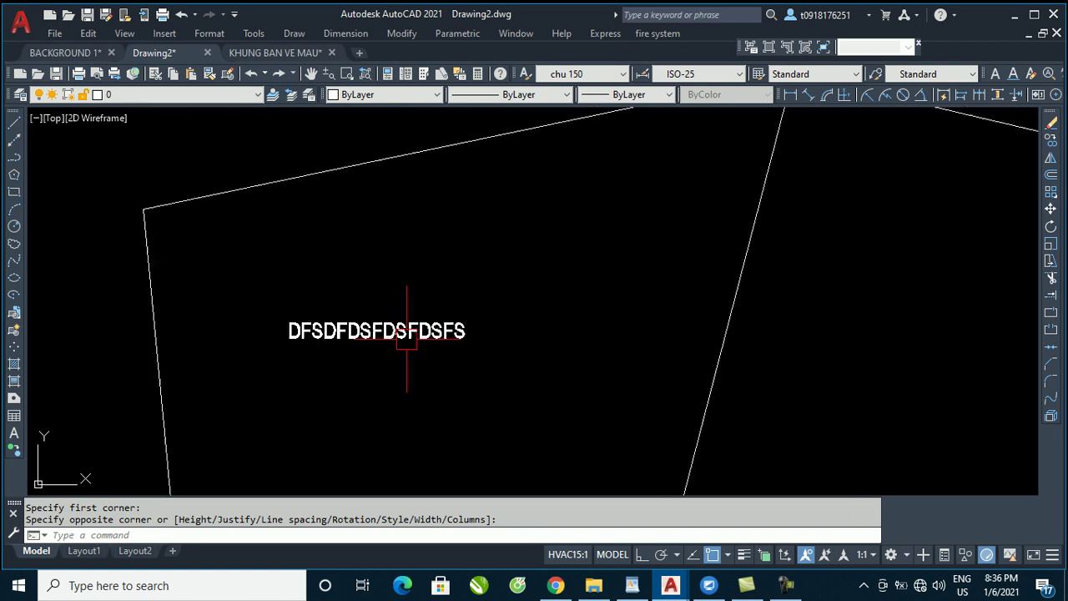
scroll(393, 338, "down", 3)
mouse_move(481, 379)
middle_mouse_down()
mouse_move(501, 332)
mouse_move(478, 288)
middle_mouse_up()
Copy the sample text to three more spots across the polygon, then open the Dimension Style Manager
left_click(1052, 141)
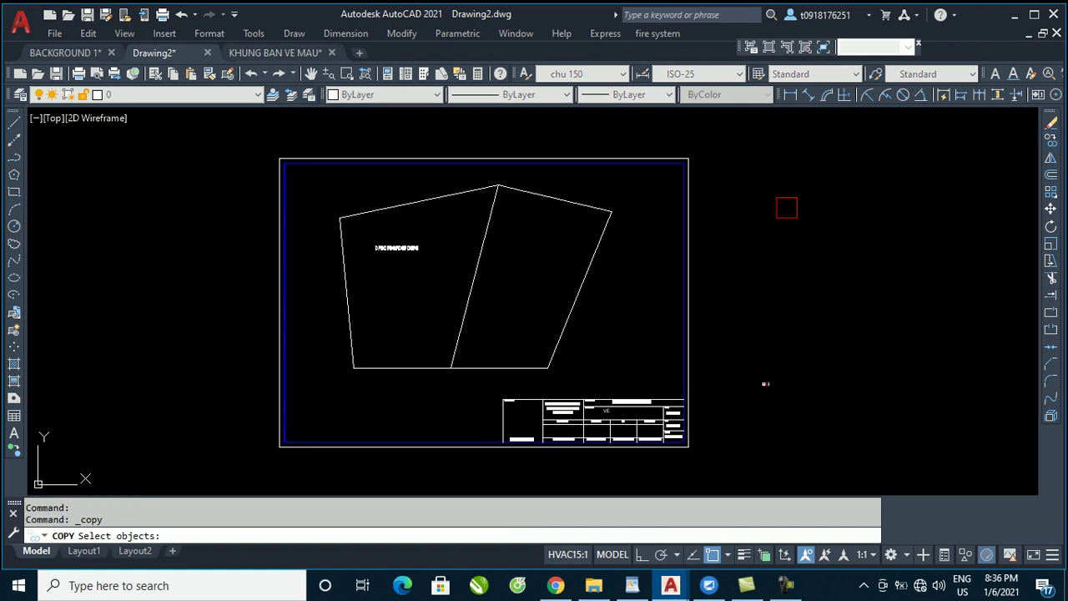
left_click(392, 247)
key("Return")
left_click(396, 249)
left_click(429, 306)
left_click(524, 320)
left_click(494, 234)
left_click(555, 233)
key("Escape")
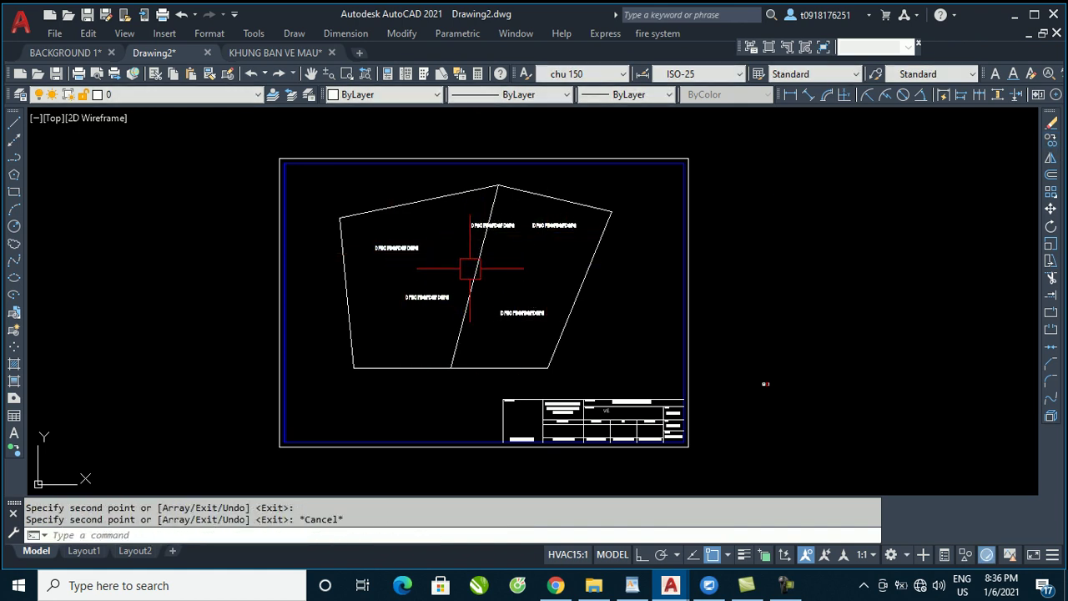
mouse_move(467, 283)
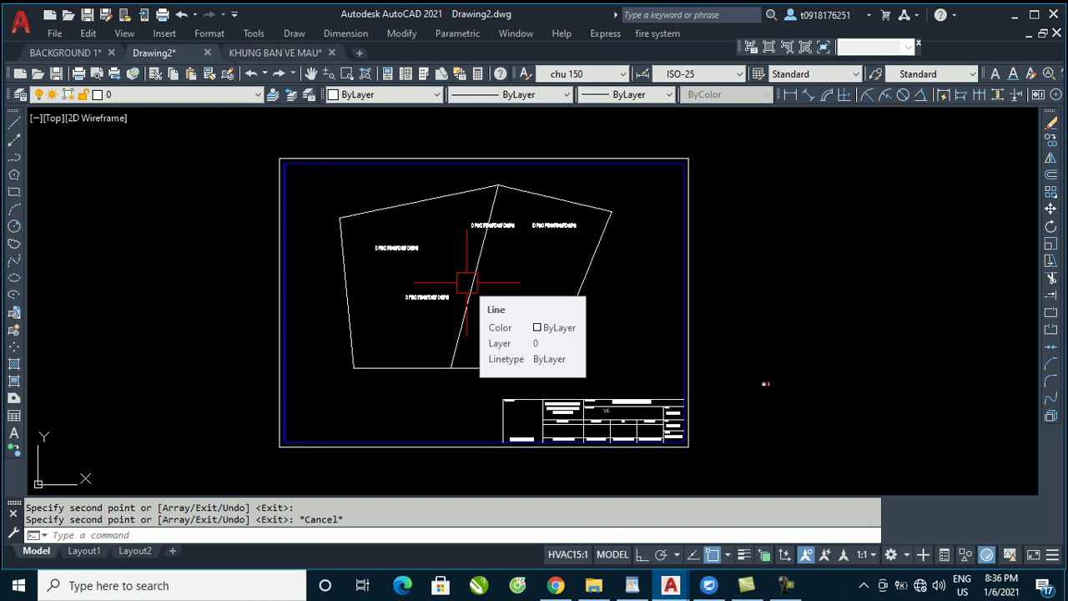
type("d")
key("Return")
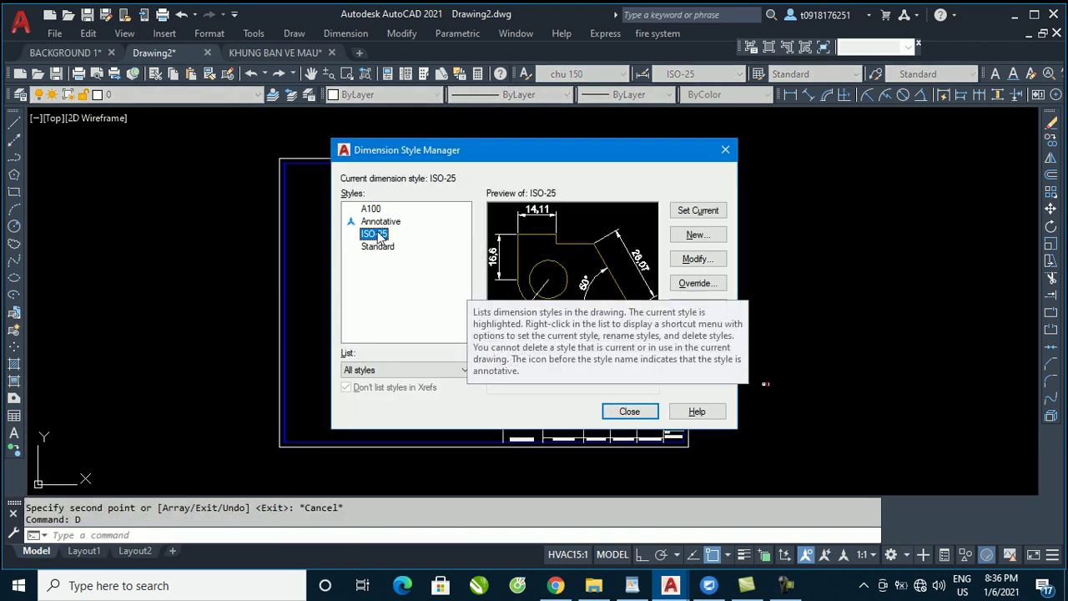
Create a new dimension style named DIM 150 starting from ISO-25
left_click(697, 235)
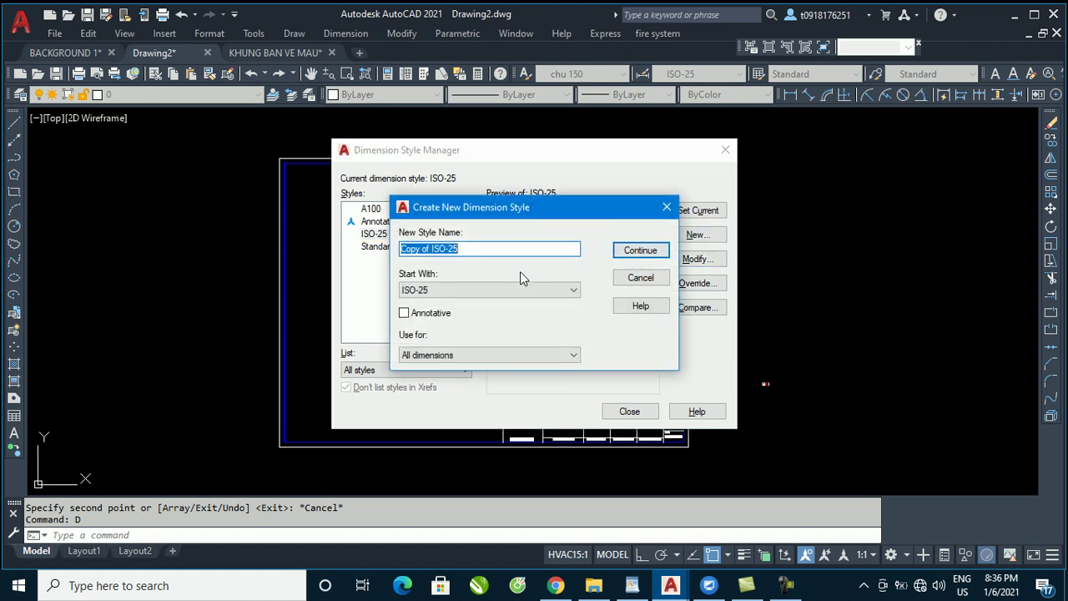
type("DIM 150")
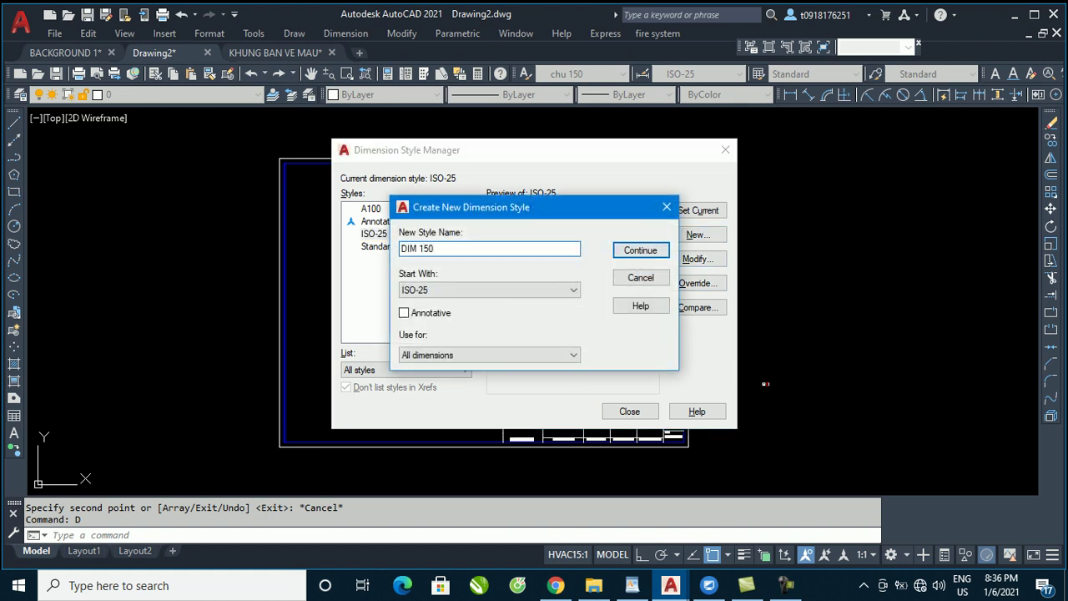
left_click(640, 252)
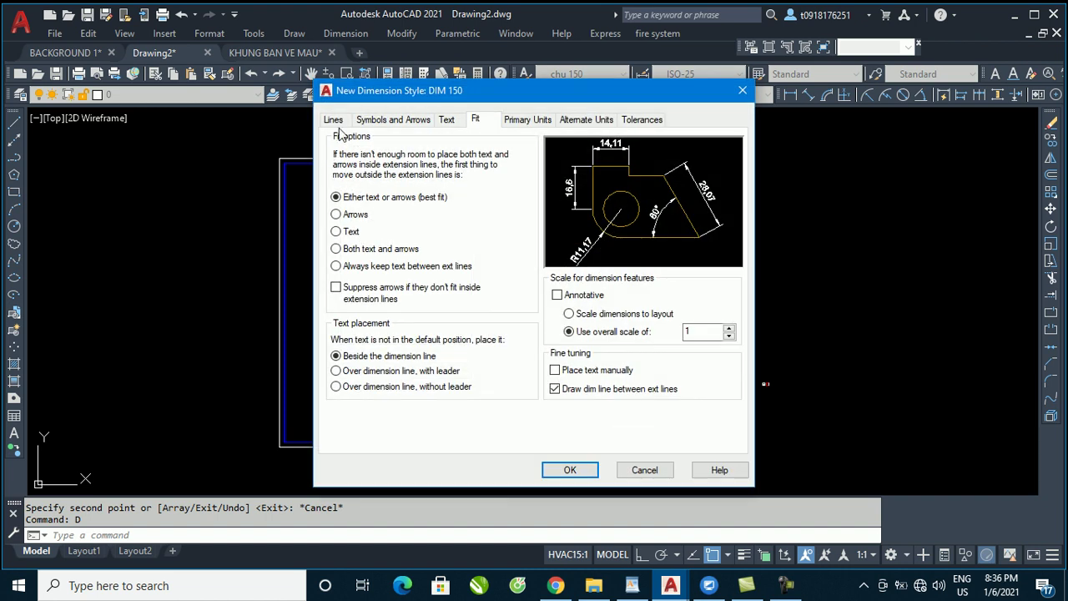
Make DIM 150's dimension lines and extension lines red
left_click(335, 121)
left_click(456, 154)
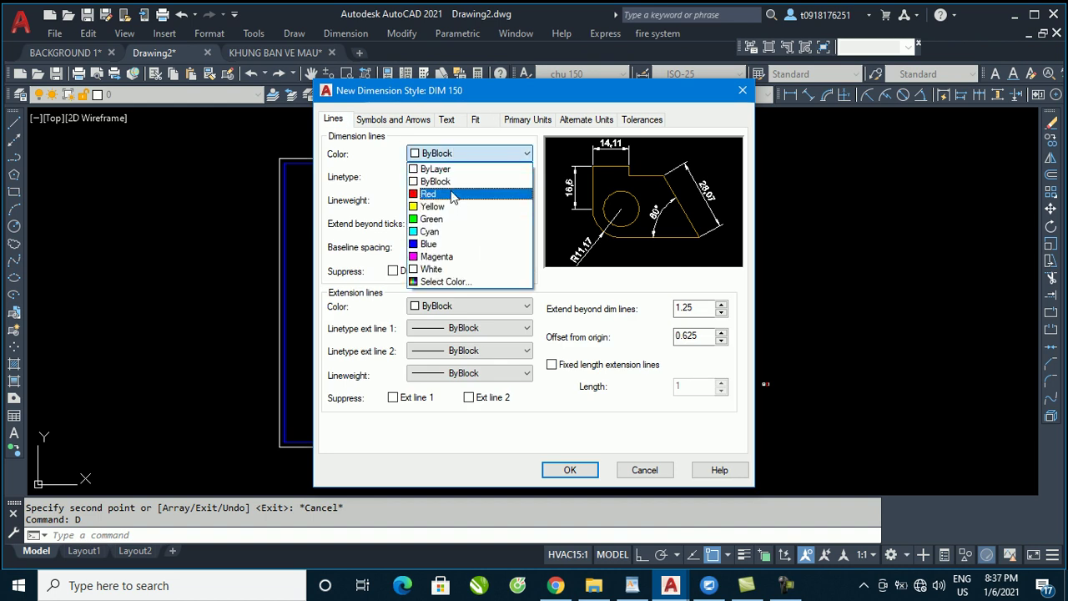
left_click(452, 194)
left_click(447, 307)
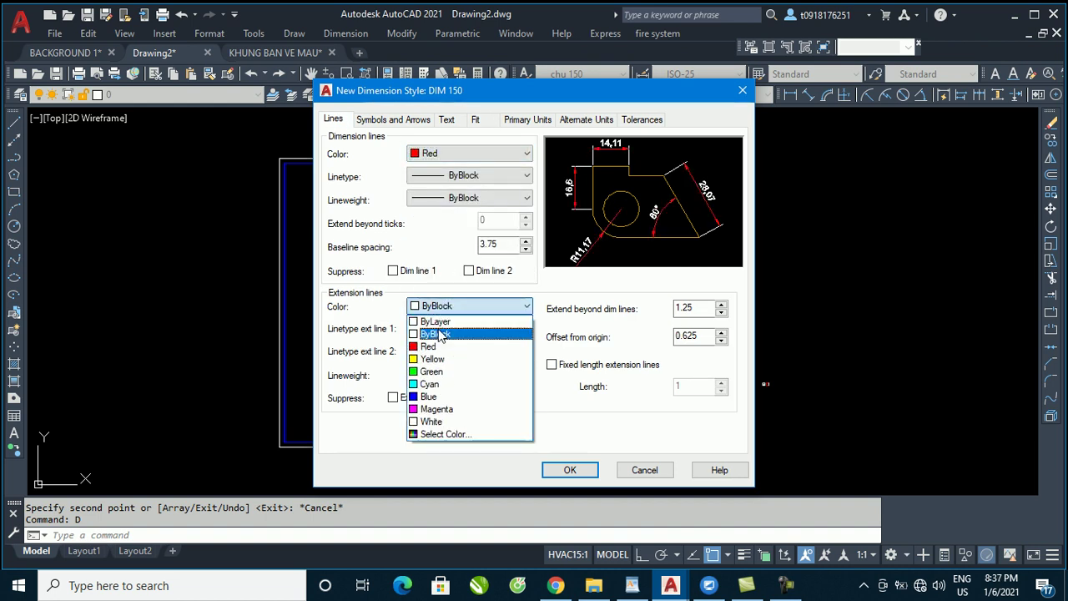
left_click(429, 346)
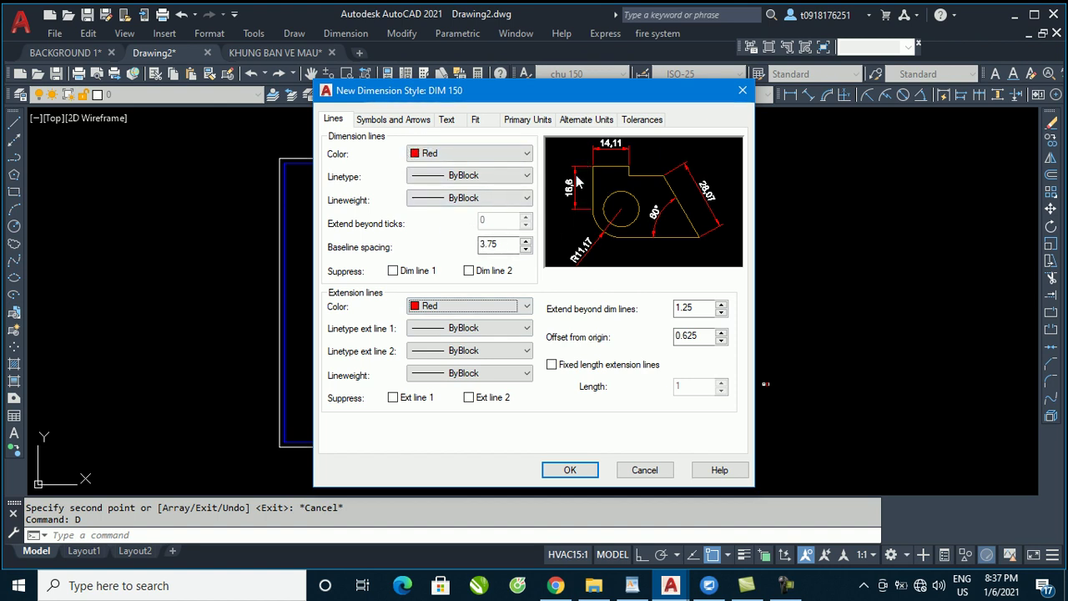
Leave both dimension lines and both extension lines unsuppressed in DIM 150
left_click(469, 270)
left_click(393, 271)
left_click(393, 397)
left_click(469, 397)
left_click(469, 398)
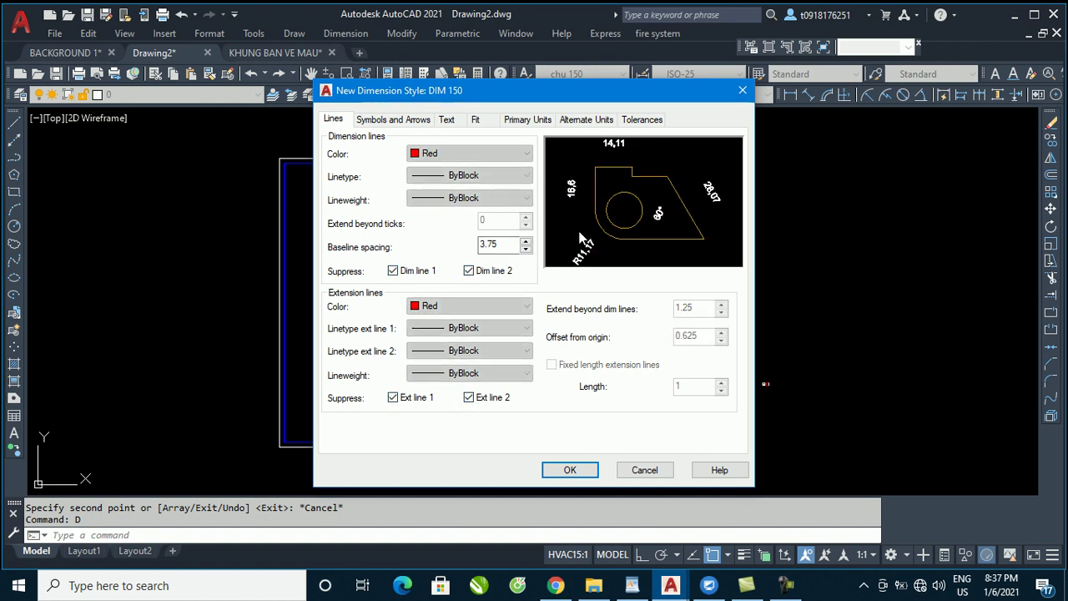
left_click(393, 397)
left_click(469, 397)
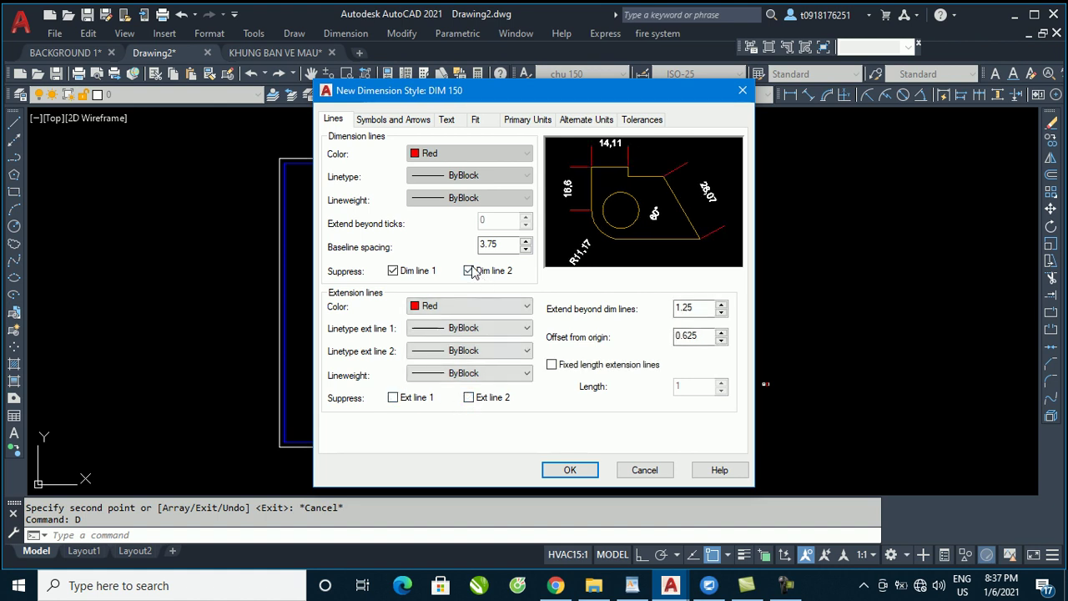
left_click(470, 271)
left_click(393, 271)
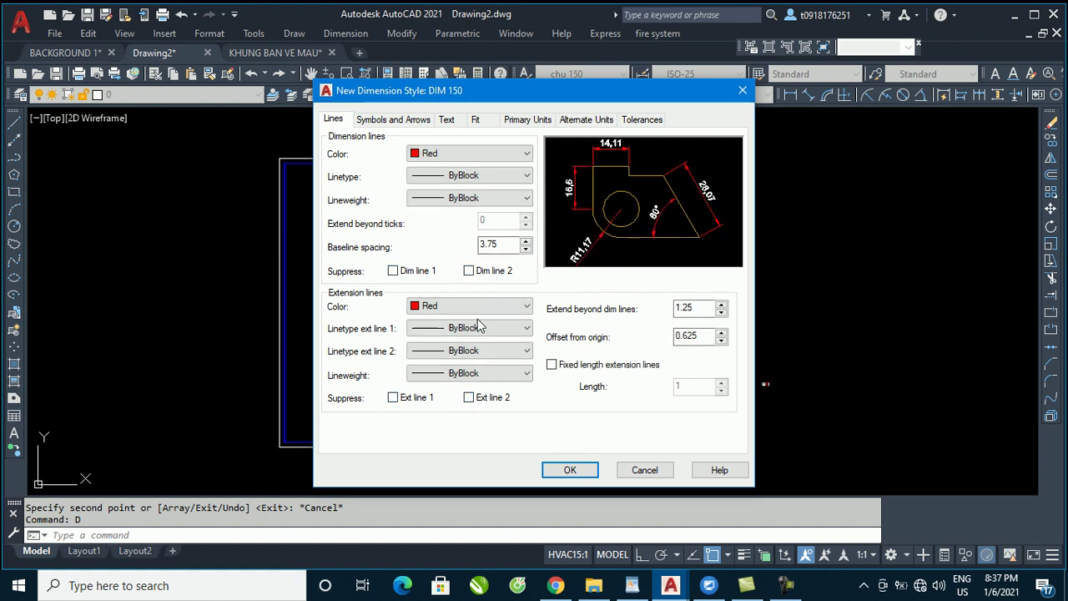
Turn on fixed-length extension lines with a length of 5
left_click(552, 365)
double_click(678, 386)
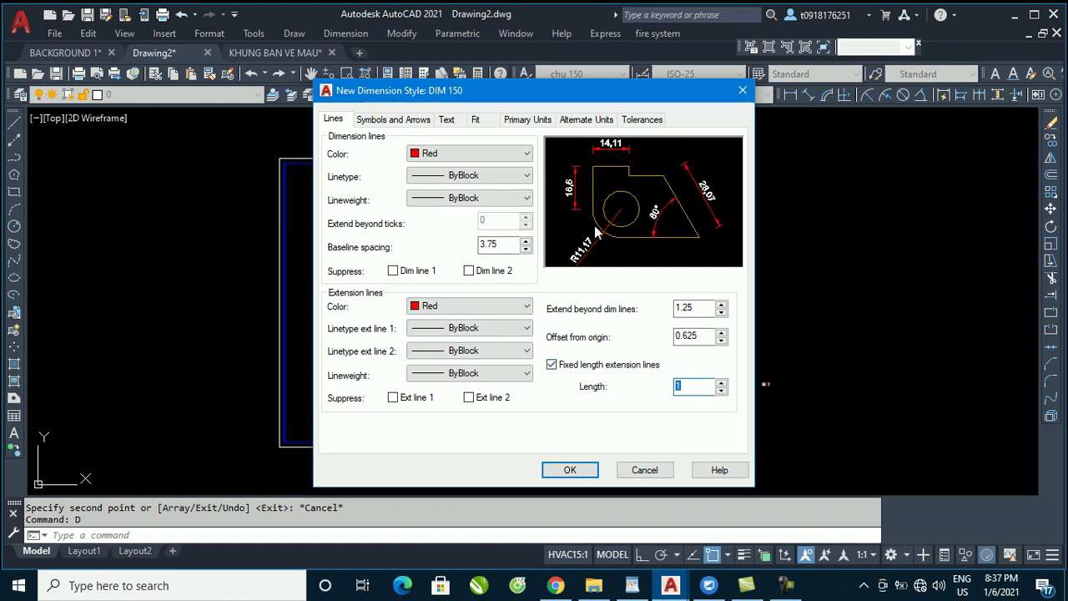
type("5")
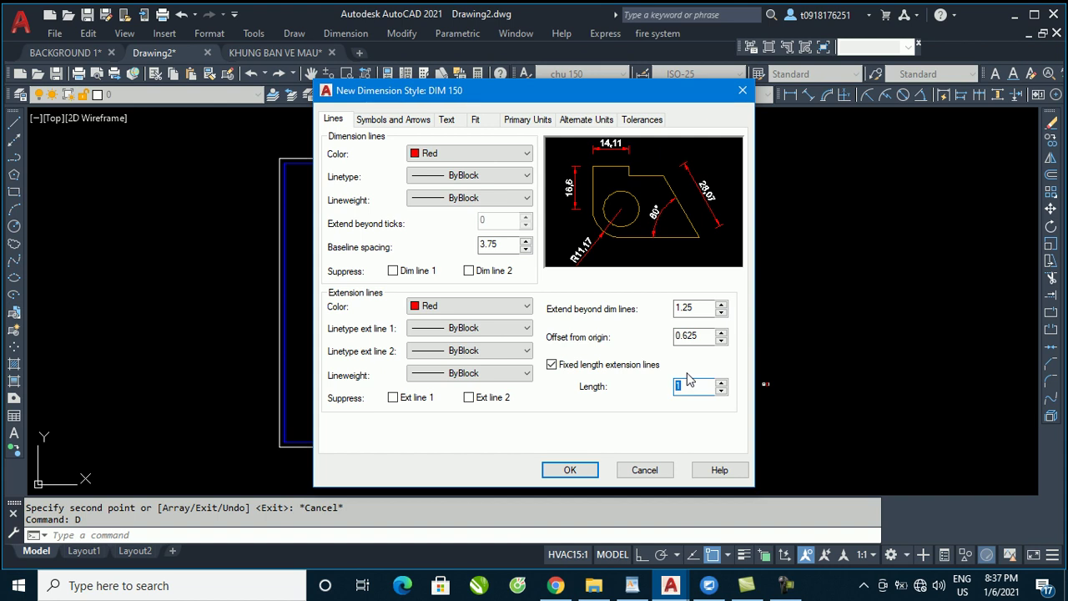
double_click(690, 386)
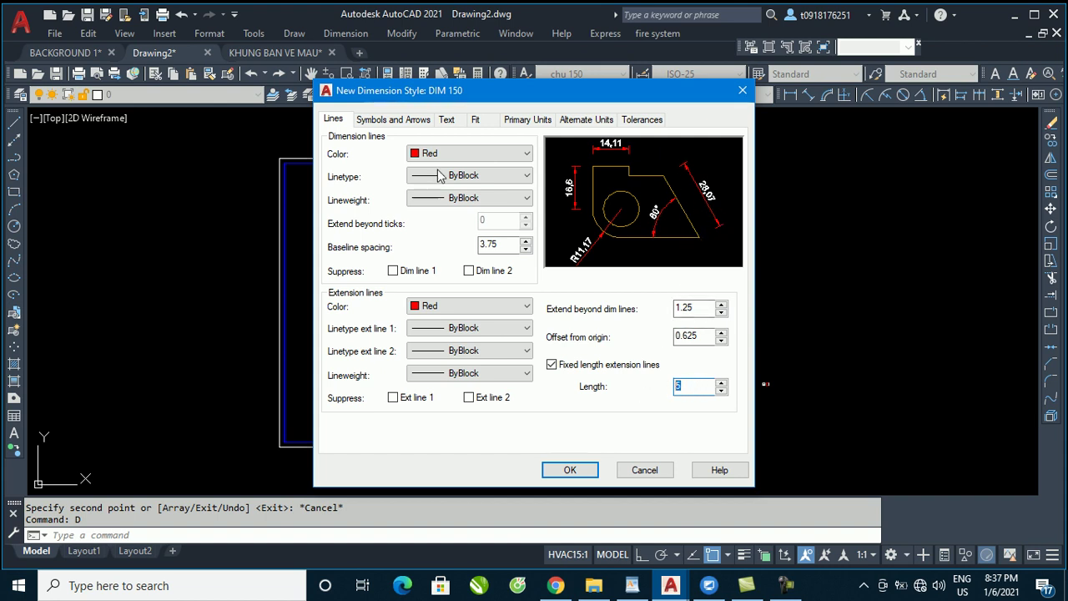
left_click(387, 119)
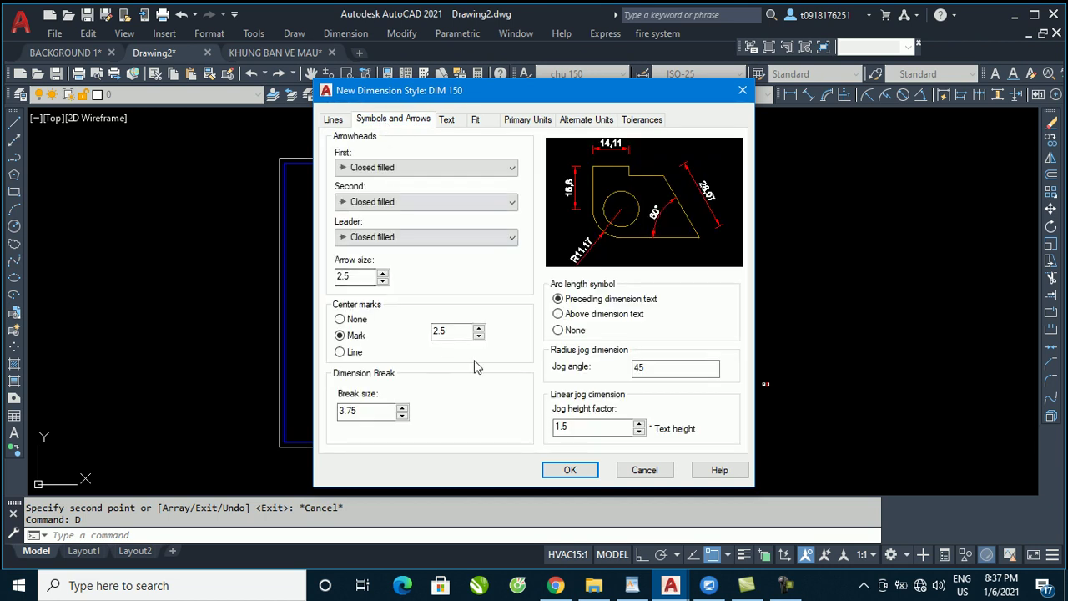
left_click(447, 121)
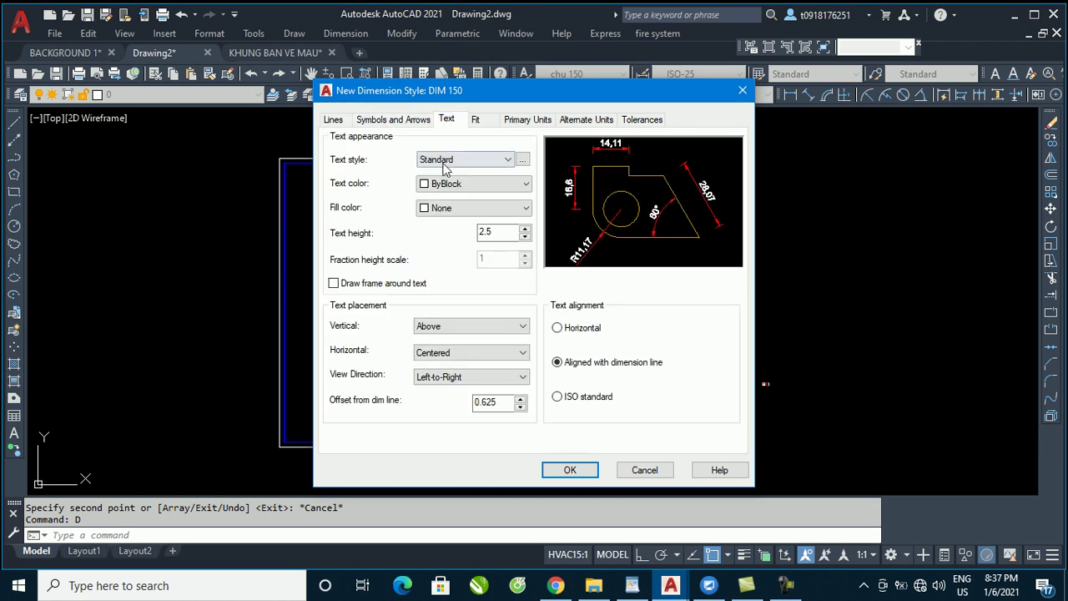
Create text style SO KT with a 0.8 width factor and apply it
left_click(522, 159)
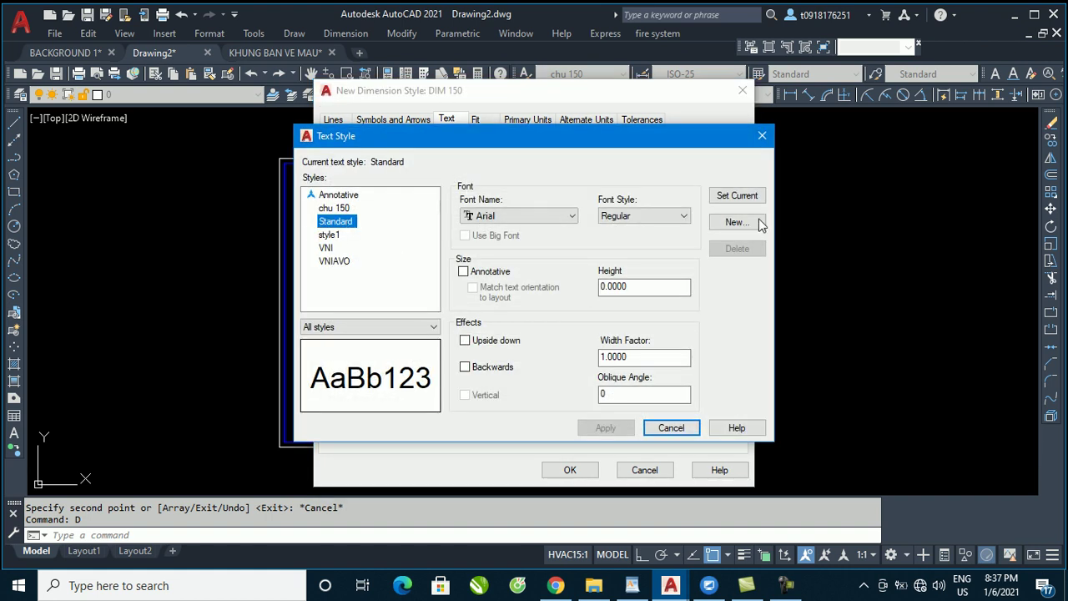
left_click(759, 222)
type("SO KT")
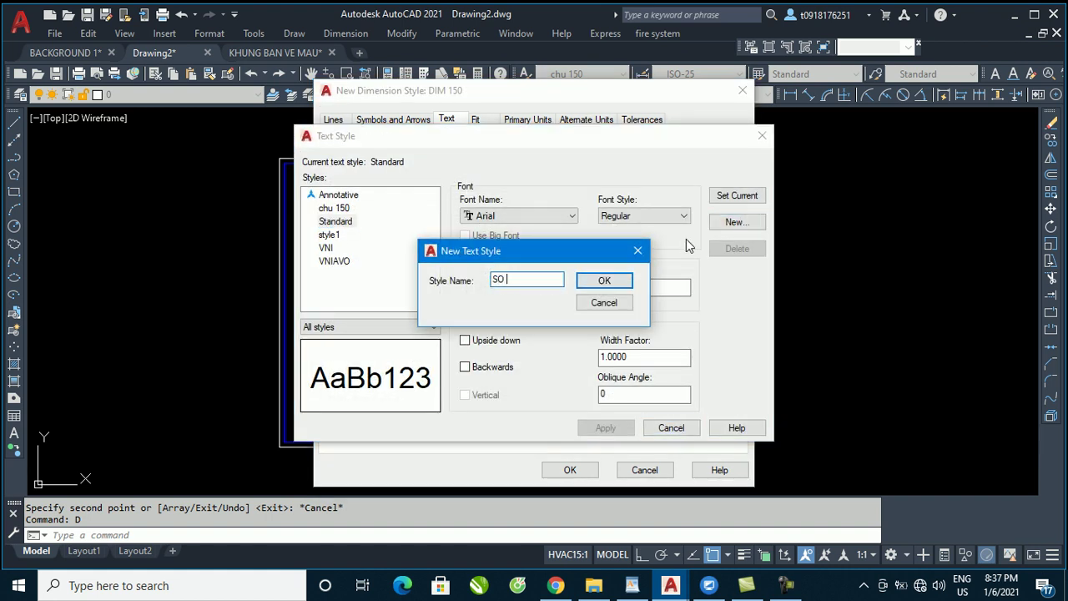
left_click(631, 284)
double_click(639, 357)
type("0.8")
left_click(606, 427)
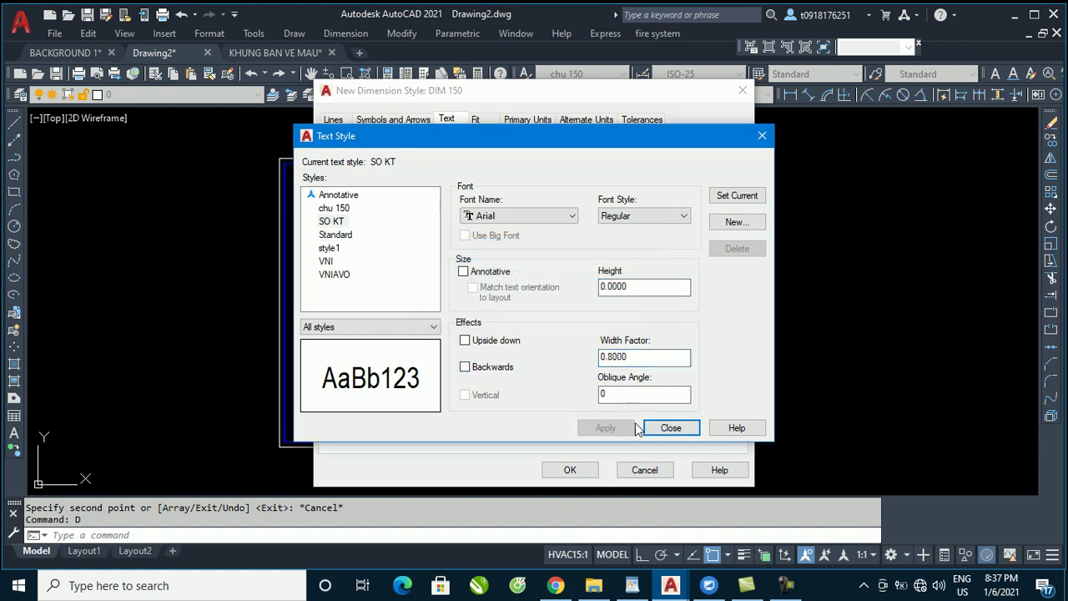
left_click(671, 427)
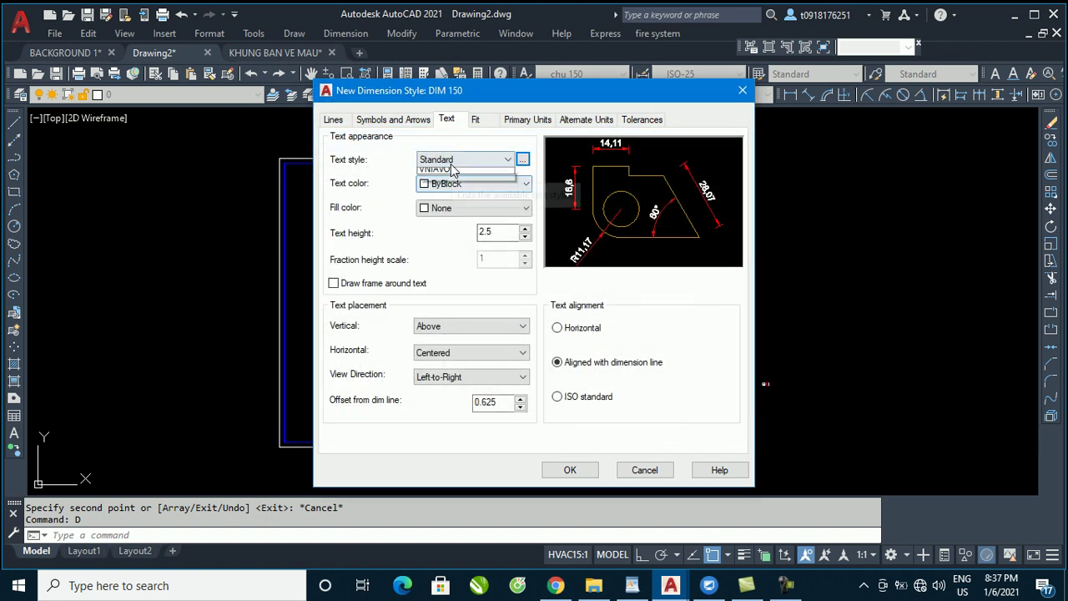
Set DIM 150's text to the SO KT style, yellow color, and height 2
left_click(464, 160)
left_click(458, 193)
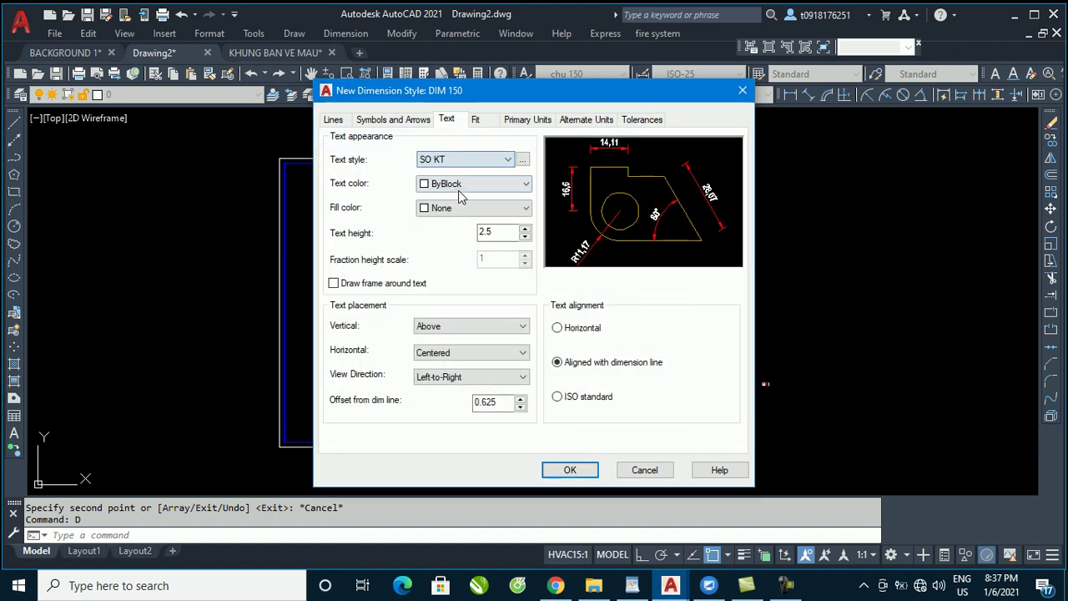
left_click(448, 186)
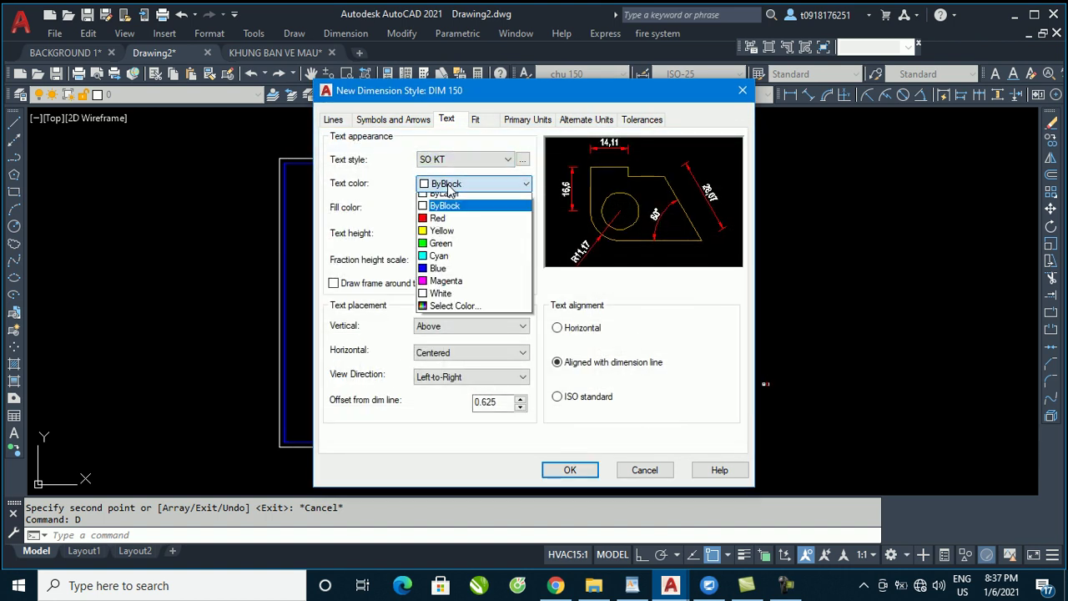
left_click(442, 230)
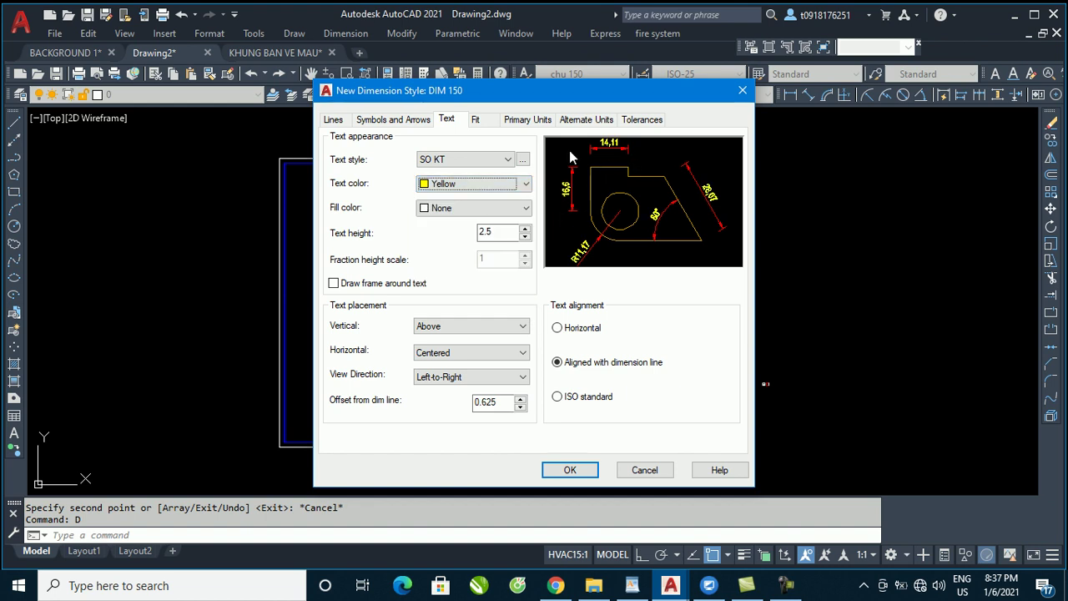
key("Tab")
key("Tab")
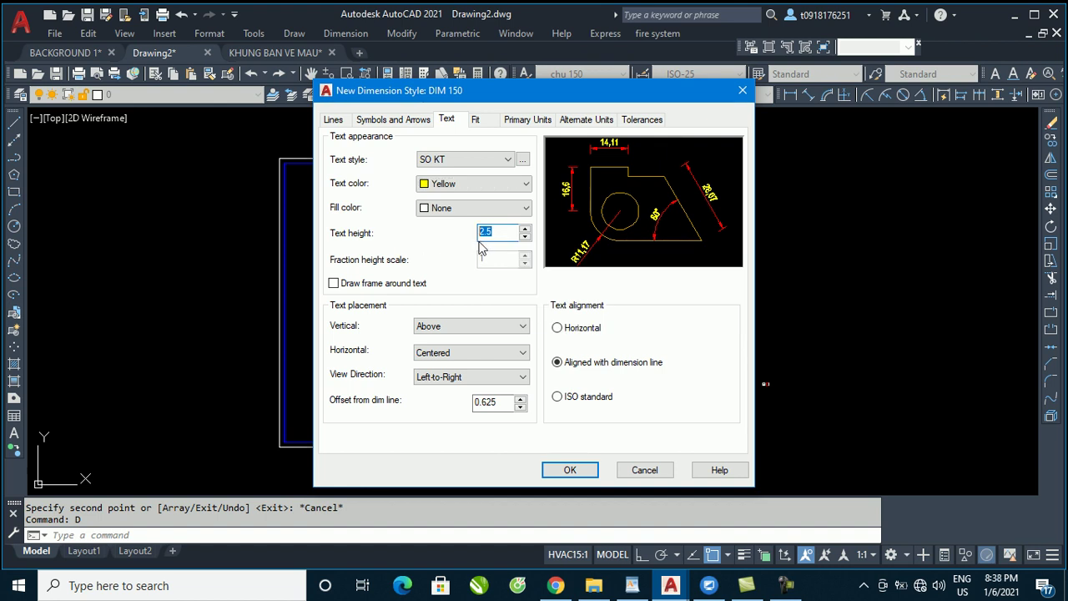
type("2")
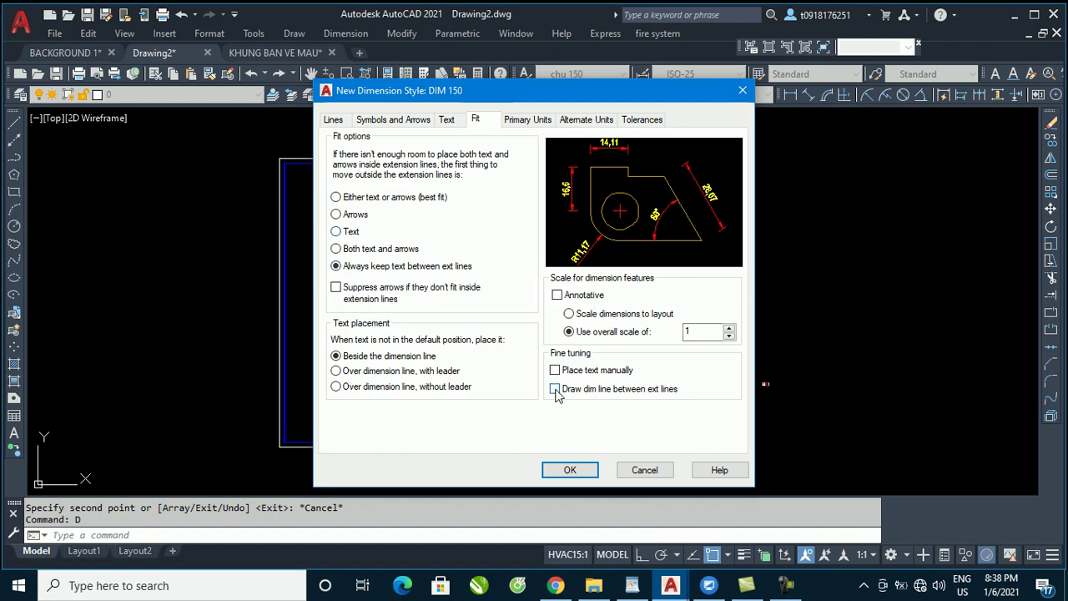
Enter 0.15 as DIM 150's overall dimension scale
double_click(701, 330)
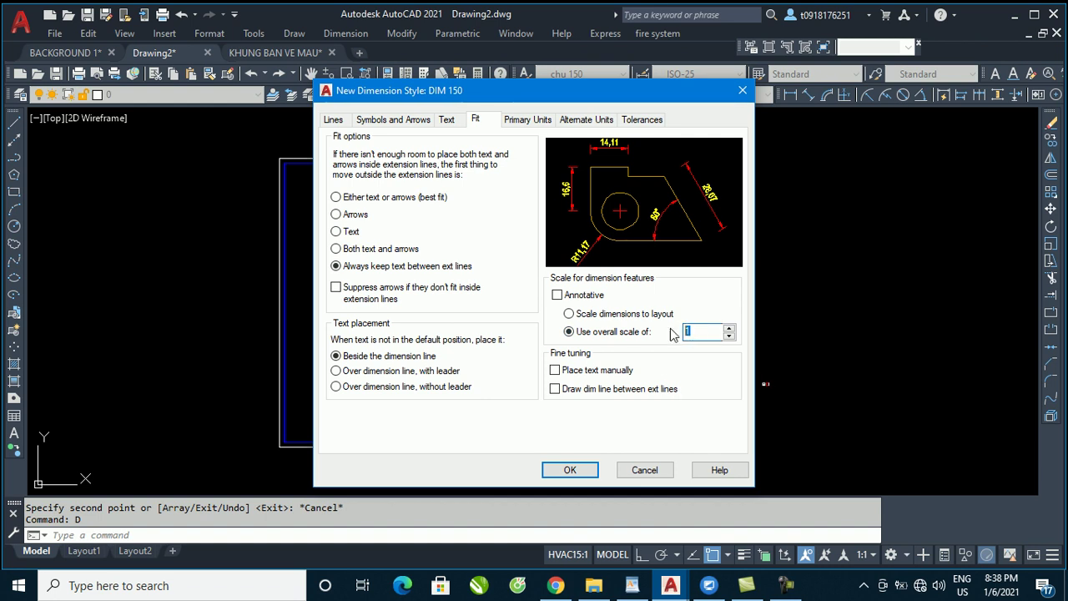
type("15")
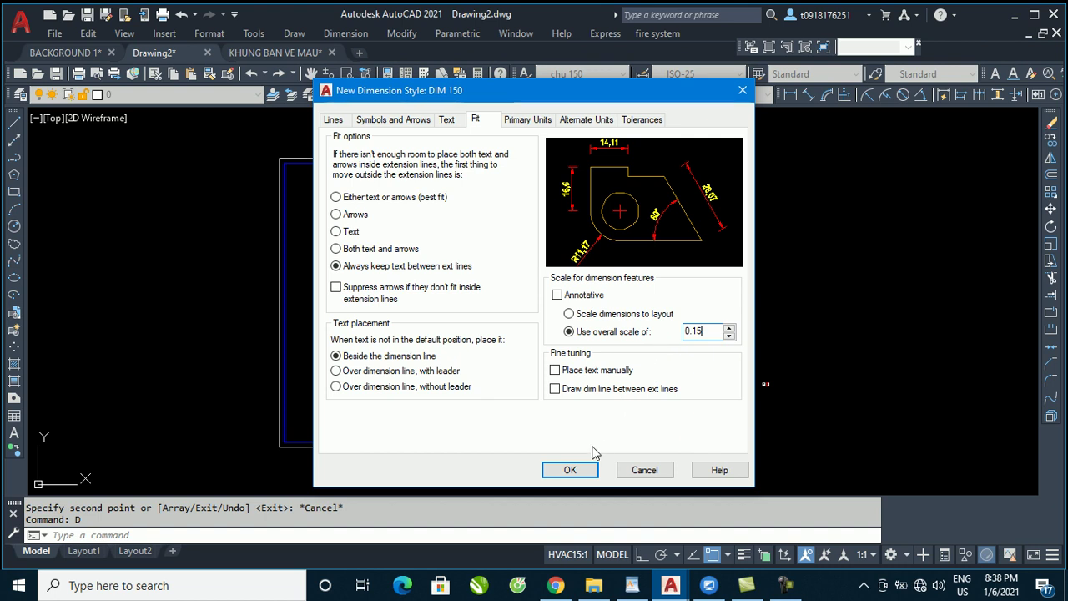
left_click(527, 120)
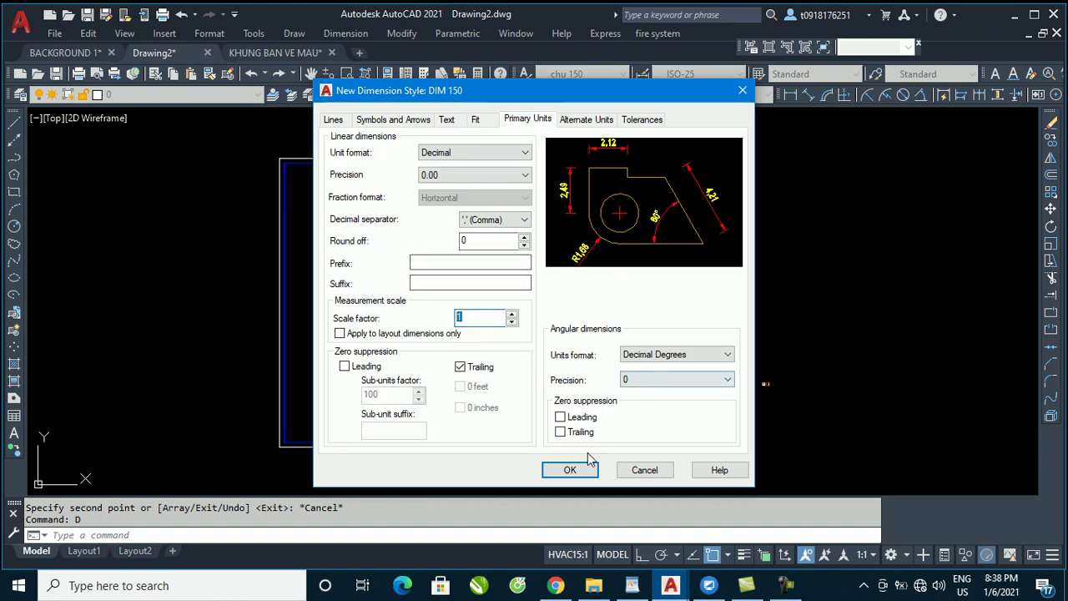
Set DIM 150's linear precision to 0.00 and confirm the style with OK
left_click(440, 175)
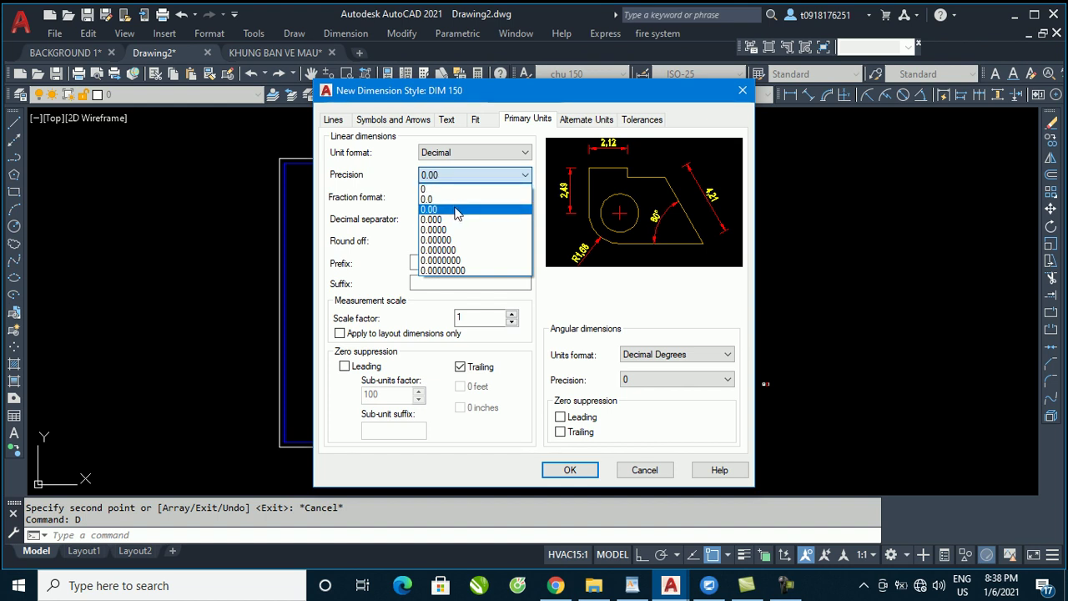
left_click(451, 209)
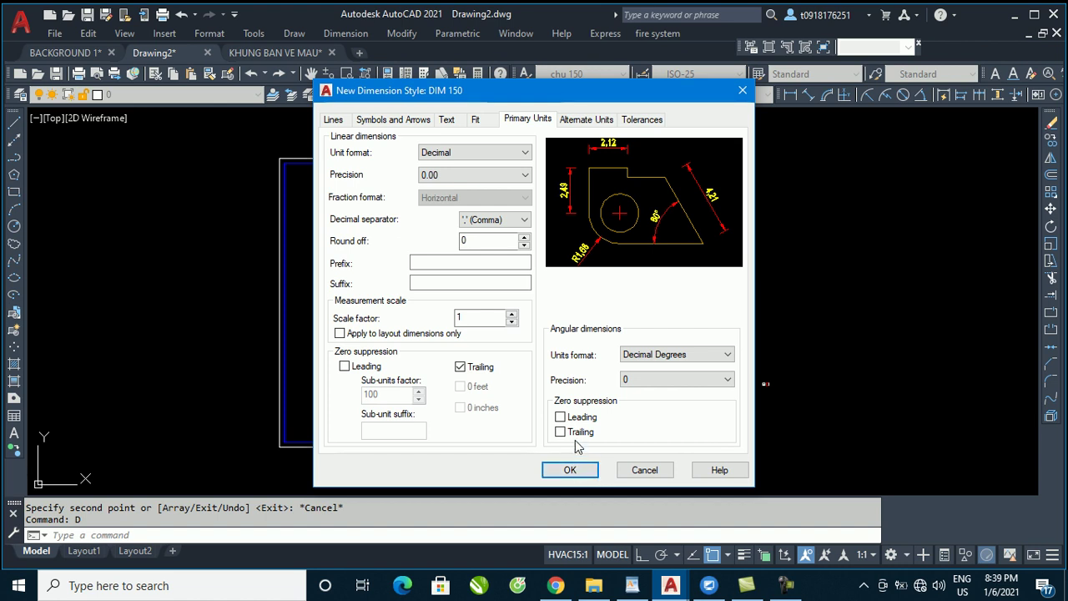
left_click(573, 471)
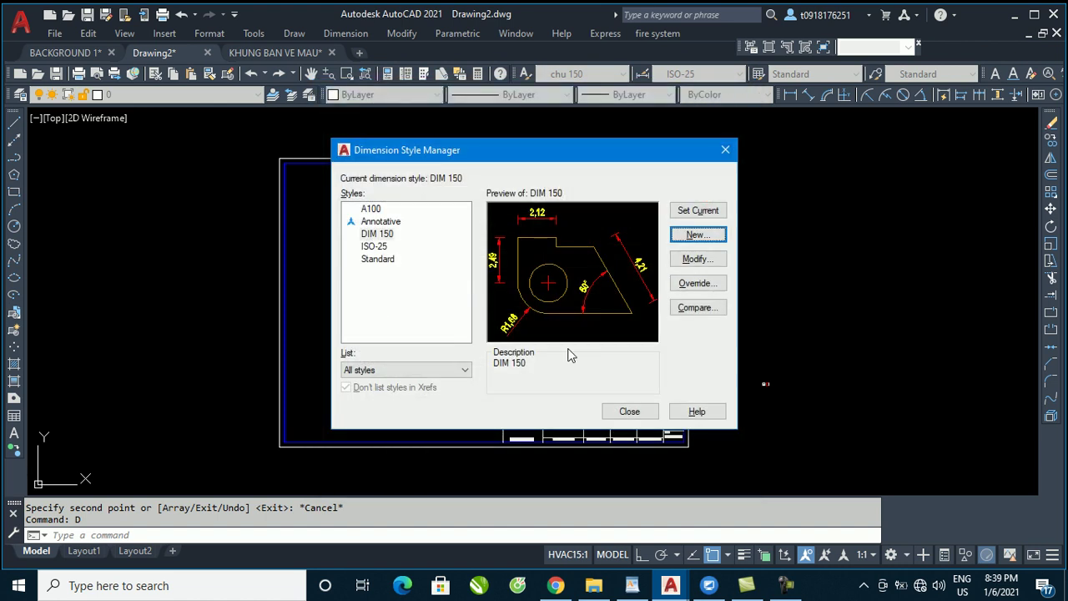
Make DIM 150 the current dimension style, try and cancel a DLI linear dimension, then return to BACKGROUND 1
left_click(678, 211)
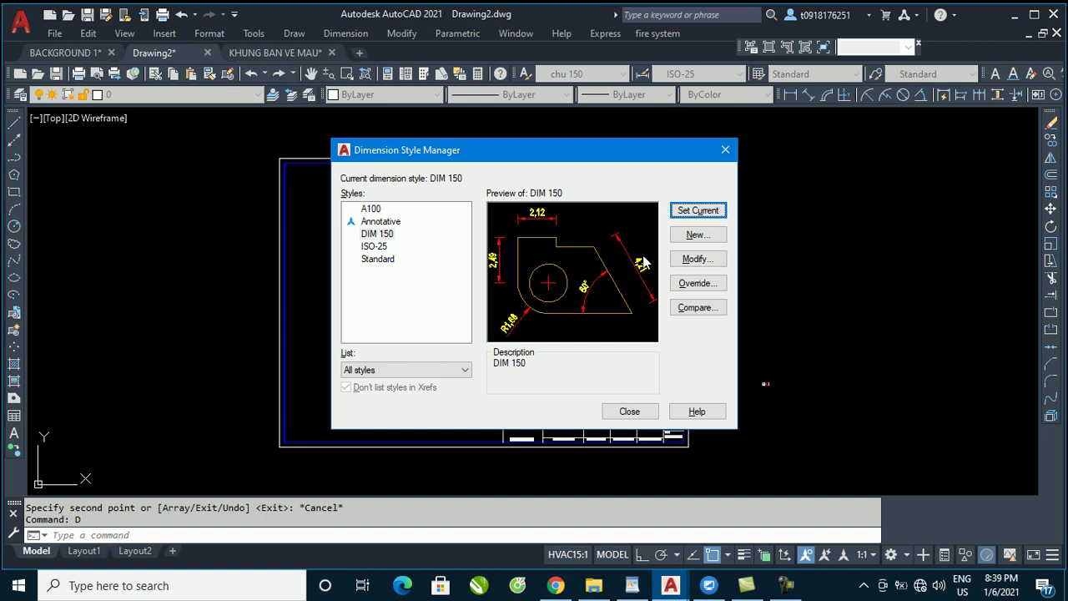
left_click(631, 411)
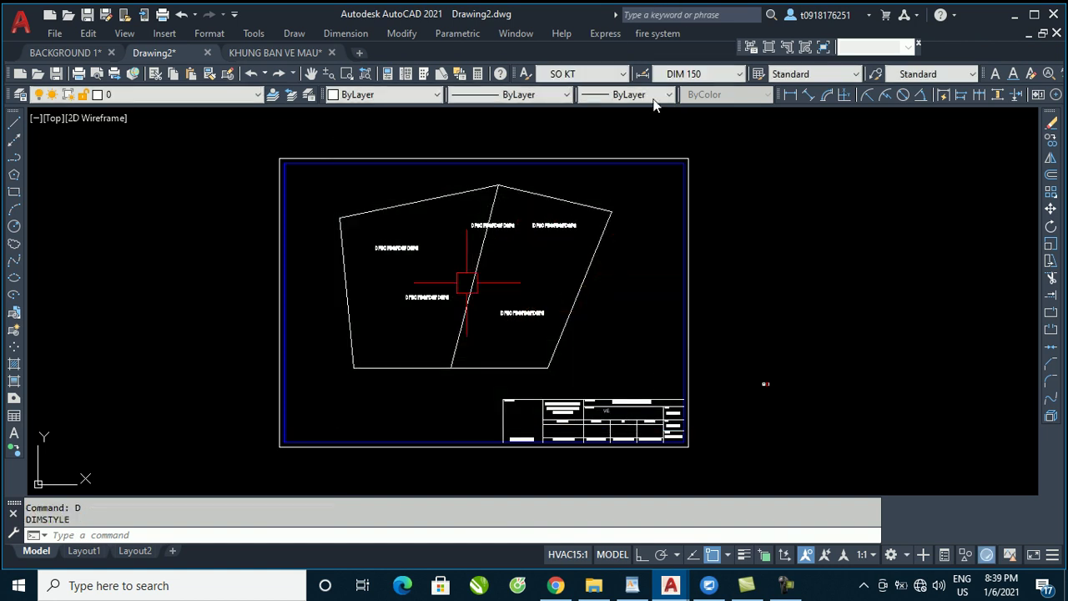
type("DLI")
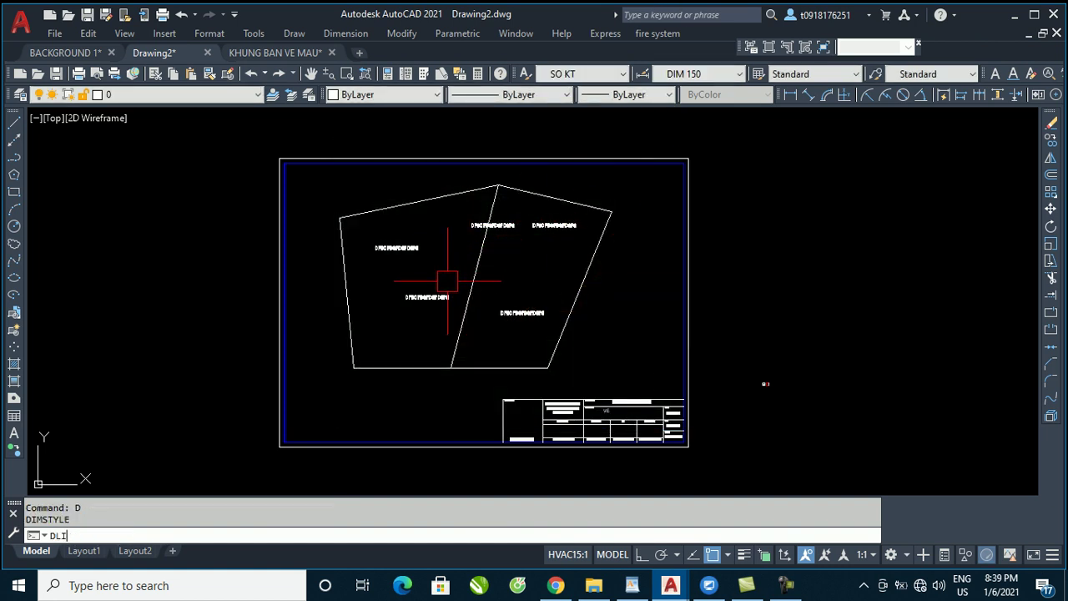
key("Return")
left_click(341, 217)
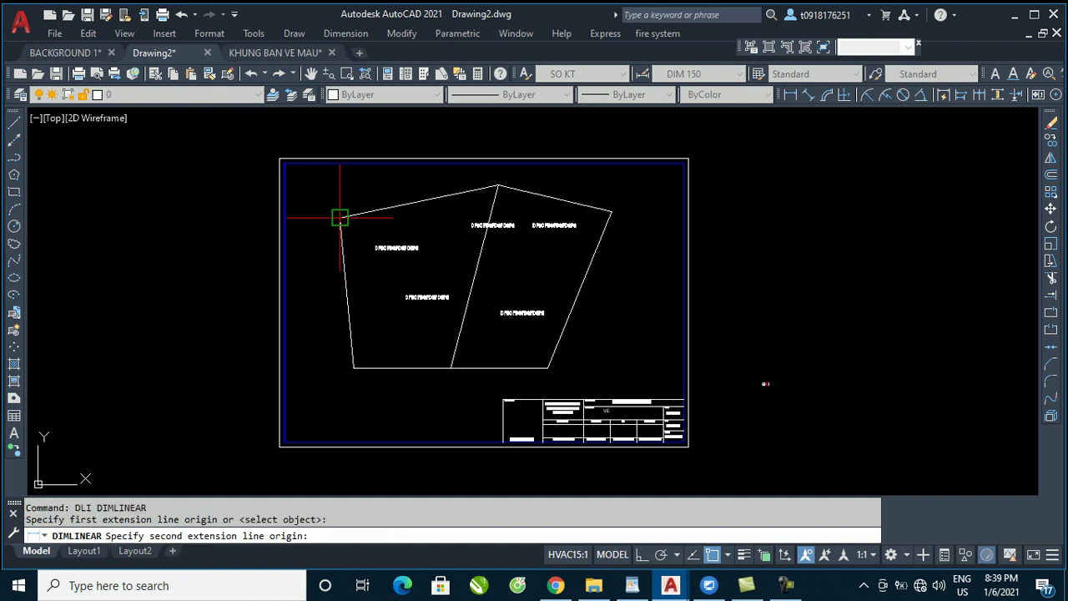
left_click(497, 185)
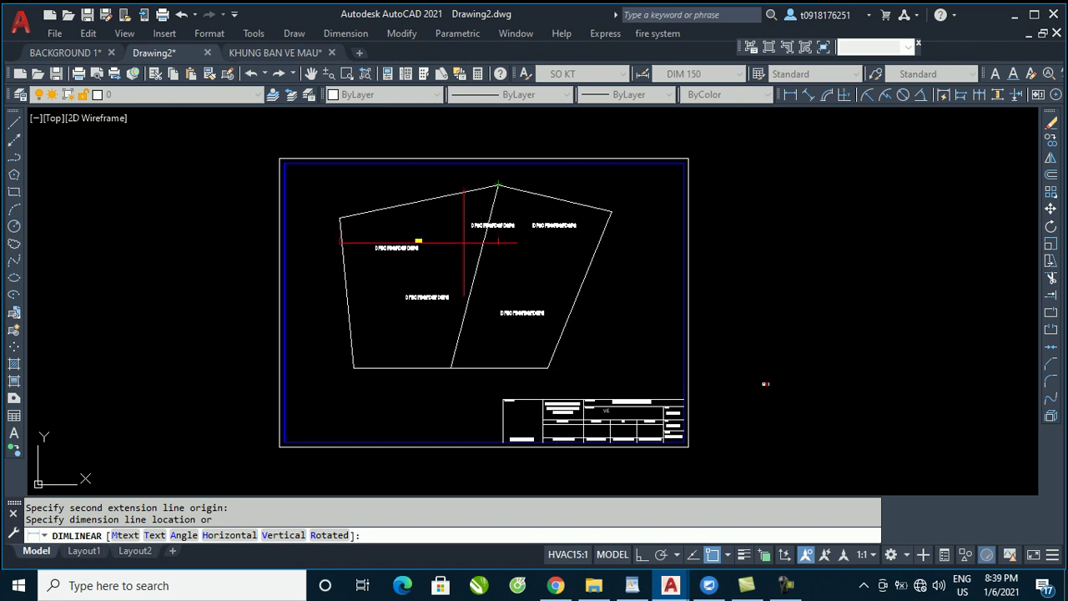
key("Escape")
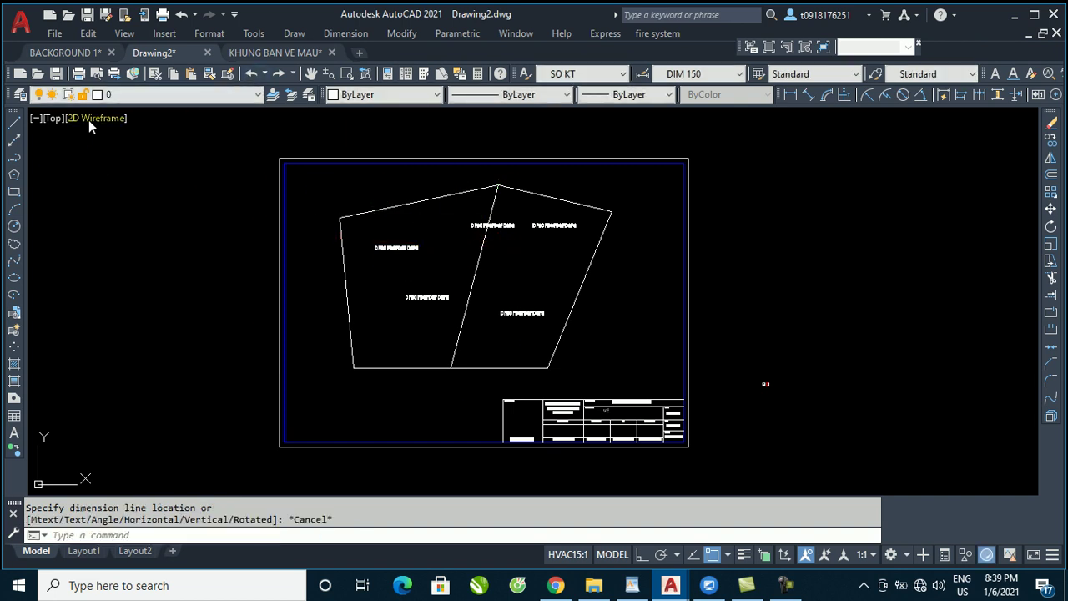
left_click(82, 53)
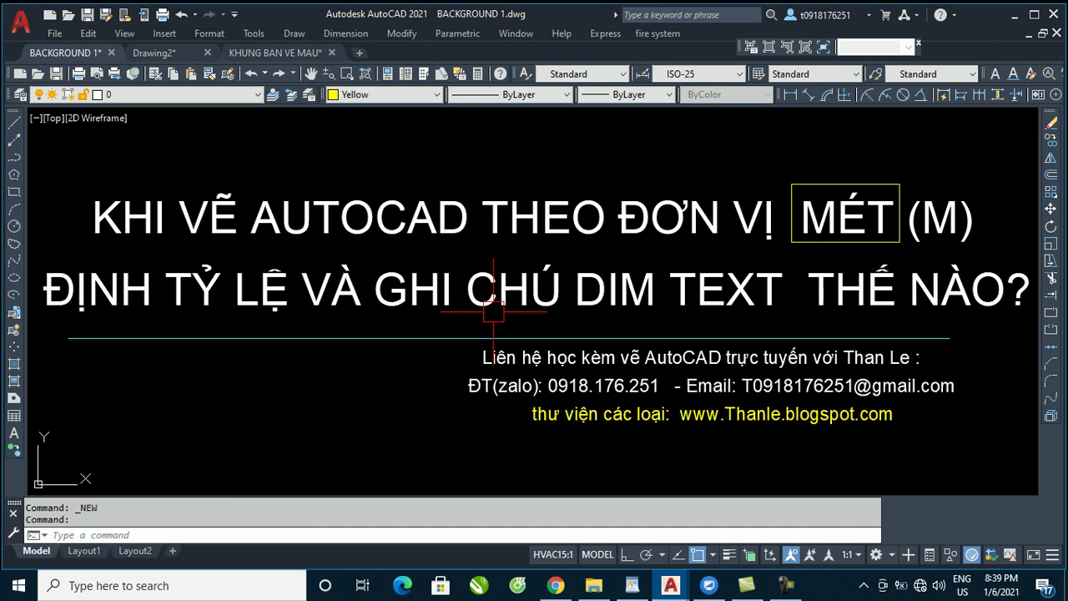
Pan the BACKGROUND 1 view, then go via KHUNG BAN VE MAU back to Drawing2
scroll(725, 423, "up", 2)
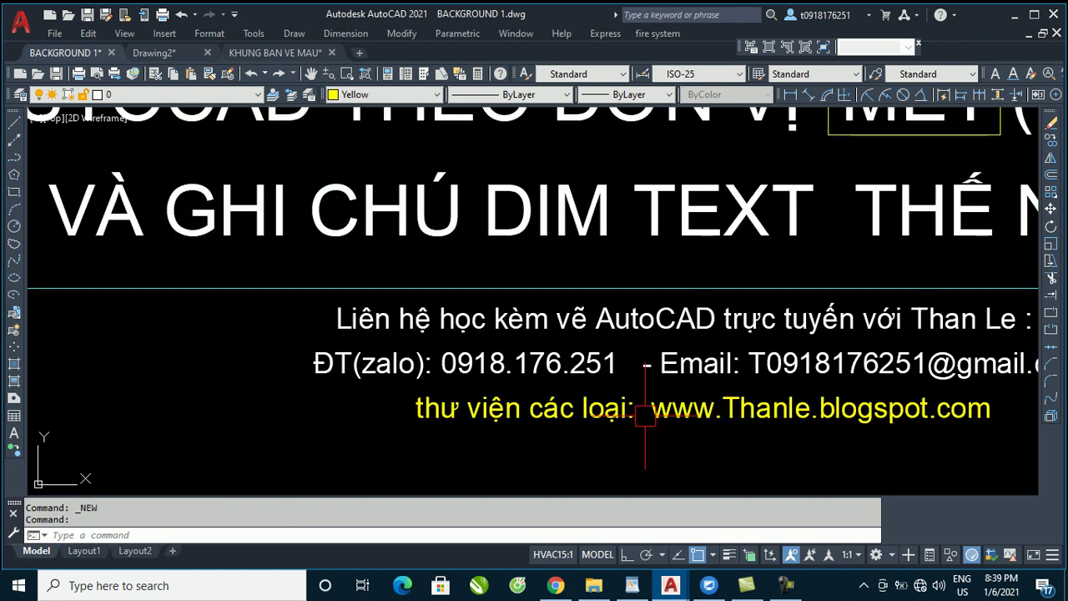
scroll(609, 371, "down", 2)
middle_click_drag(598, 365, 655, 360)
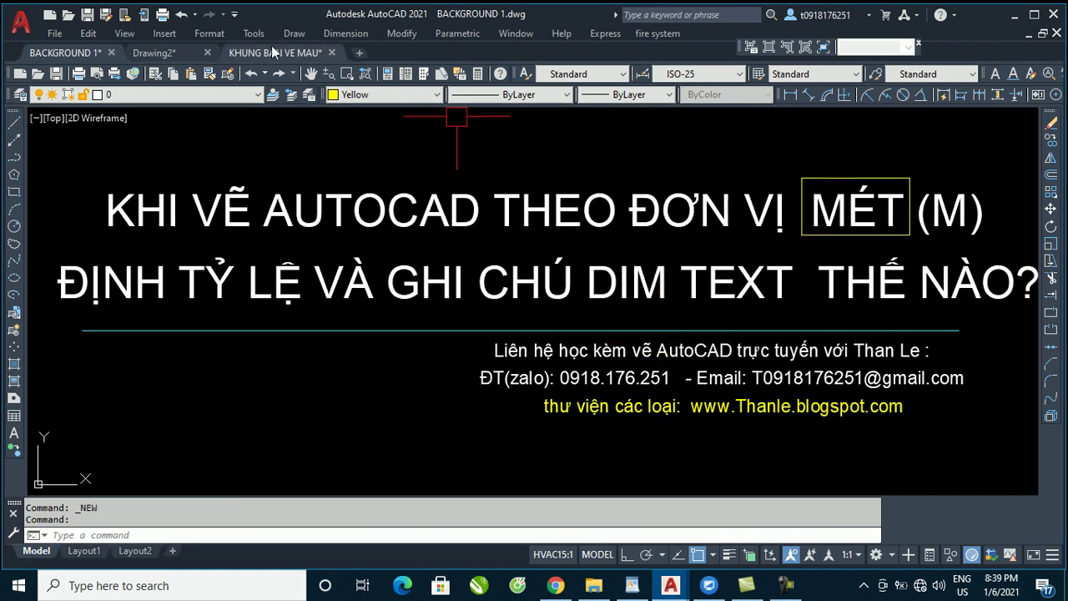
left_click(259, 52)
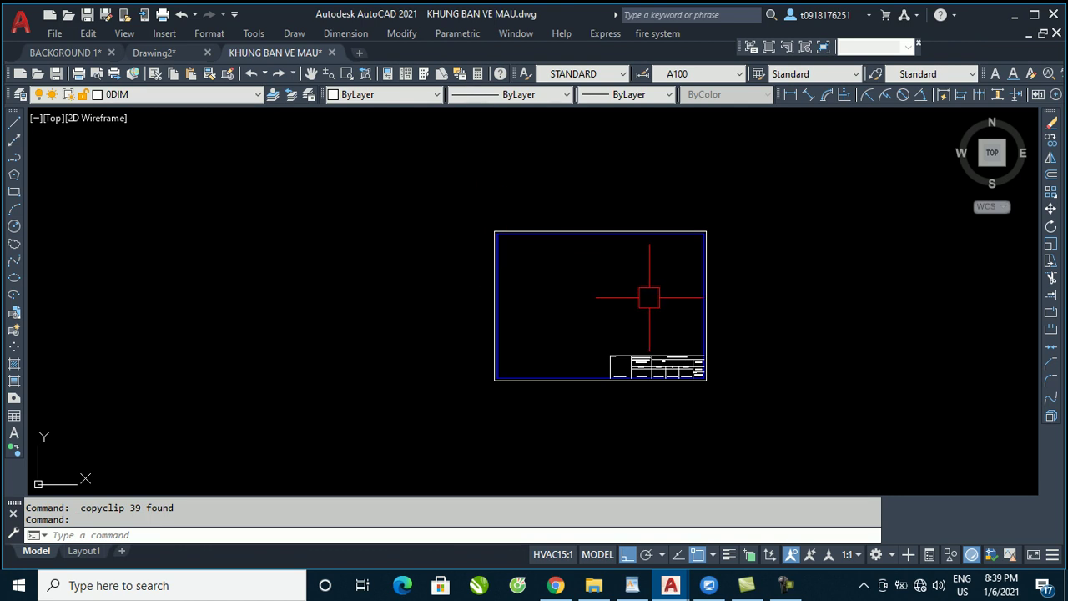
left_click(154, 53)
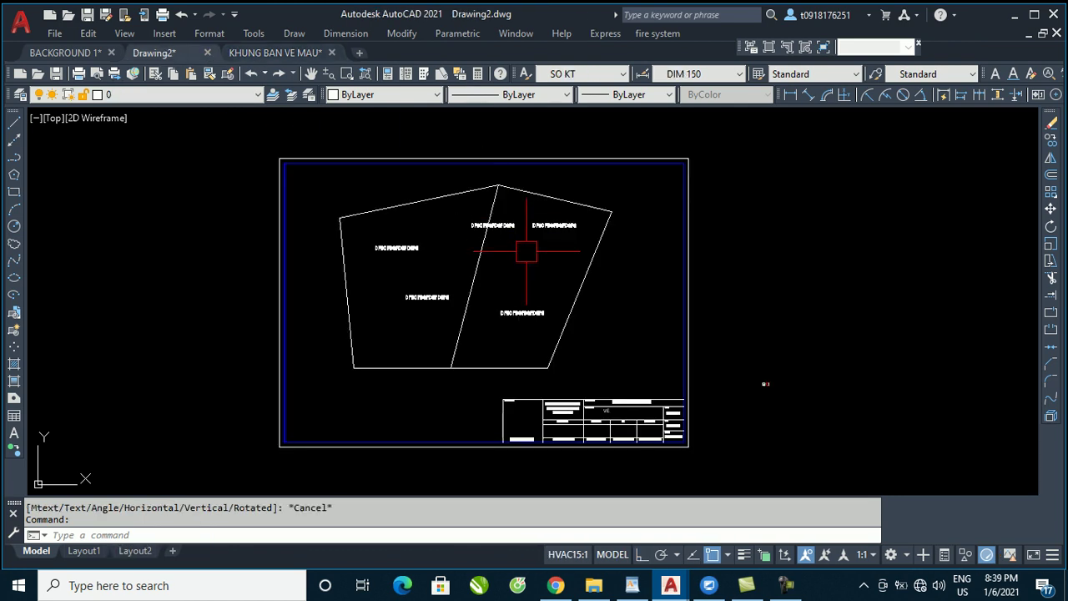
Add DAL aligned dimensions 25 on the top-left edge and 23.17 on the left edge
type("DAL")
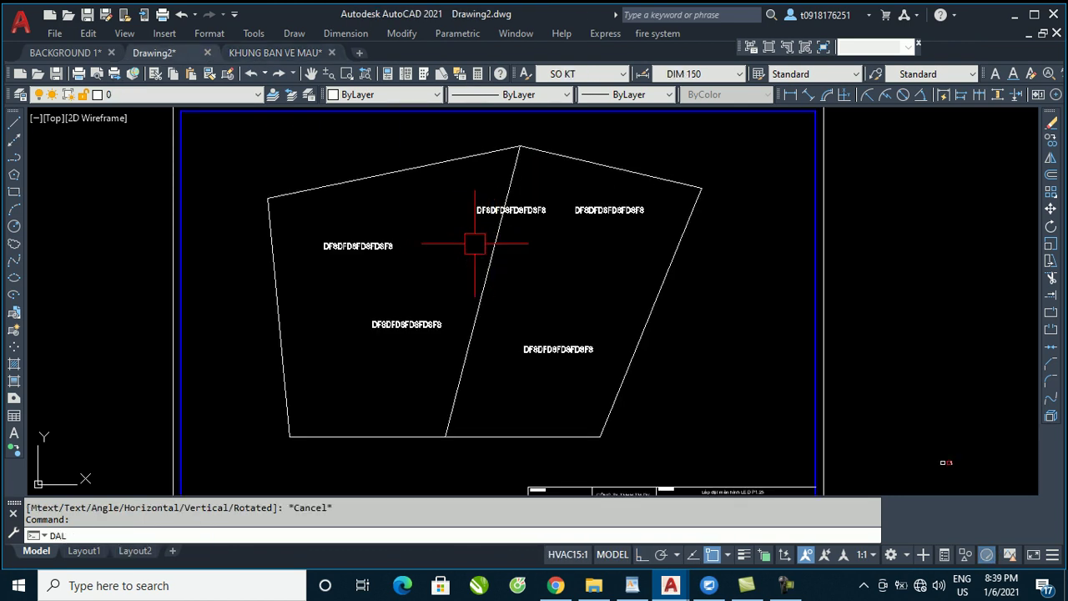
key("Return")
left_click(268, 199)
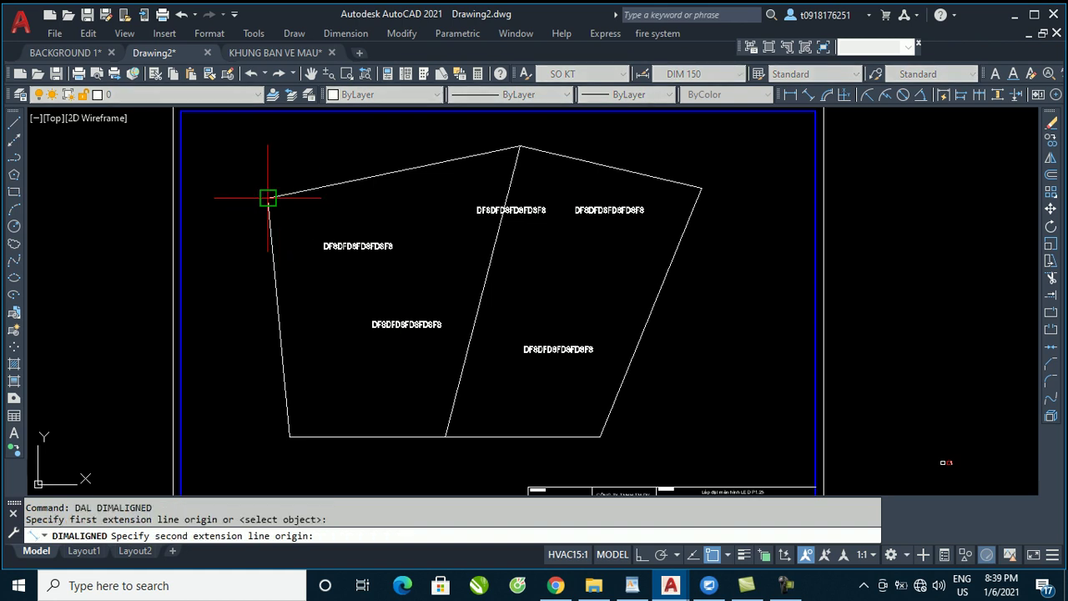
left_click(519, 145)
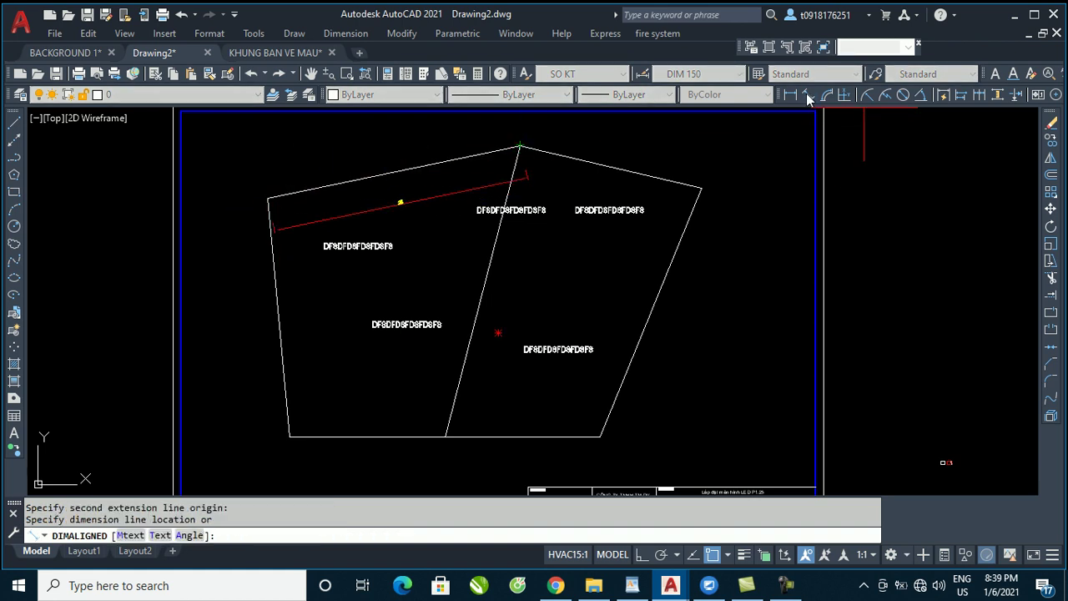
scroll(382, 166, "up", 2)
left_click(381, 161)
scroll(476, 163, "down", 1)
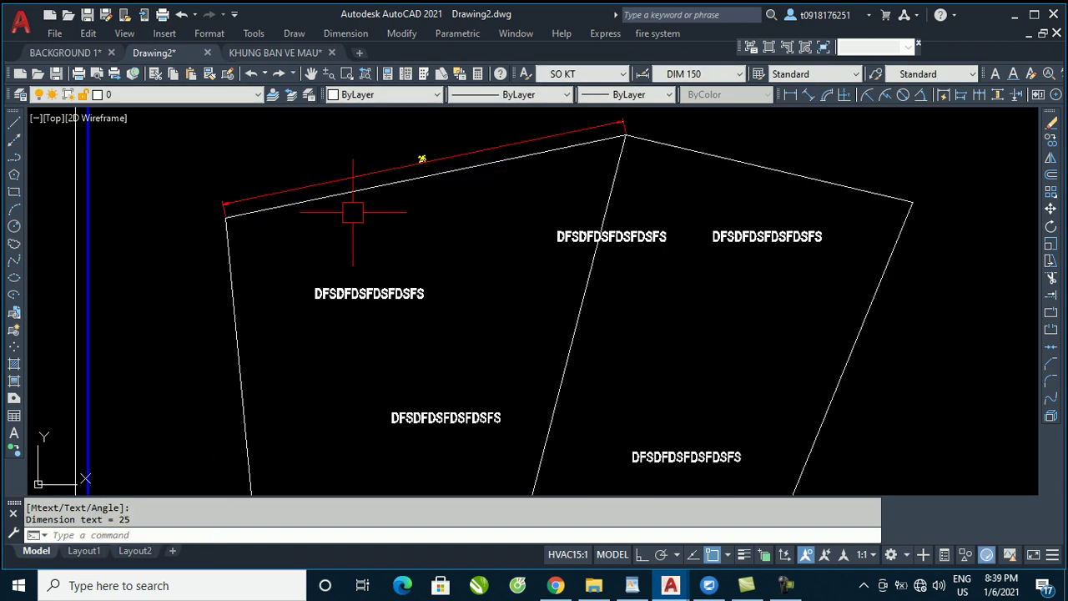
key("Return")
left_click(226, 214)
scroll(273, 146, "down", 2)
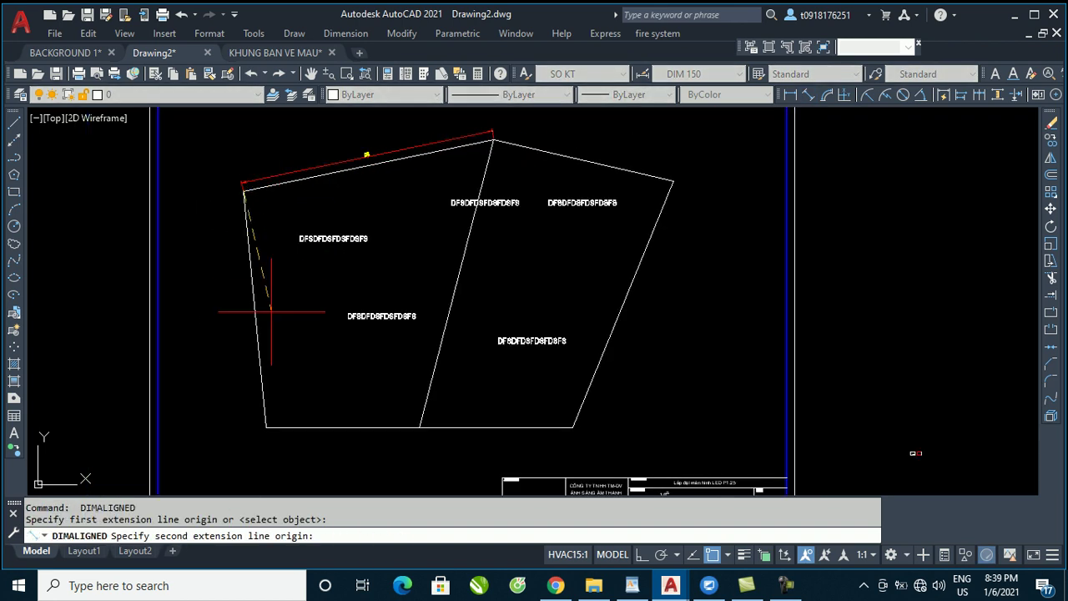
left_click(262, 424)
scroll(246, 334, "up", 4)
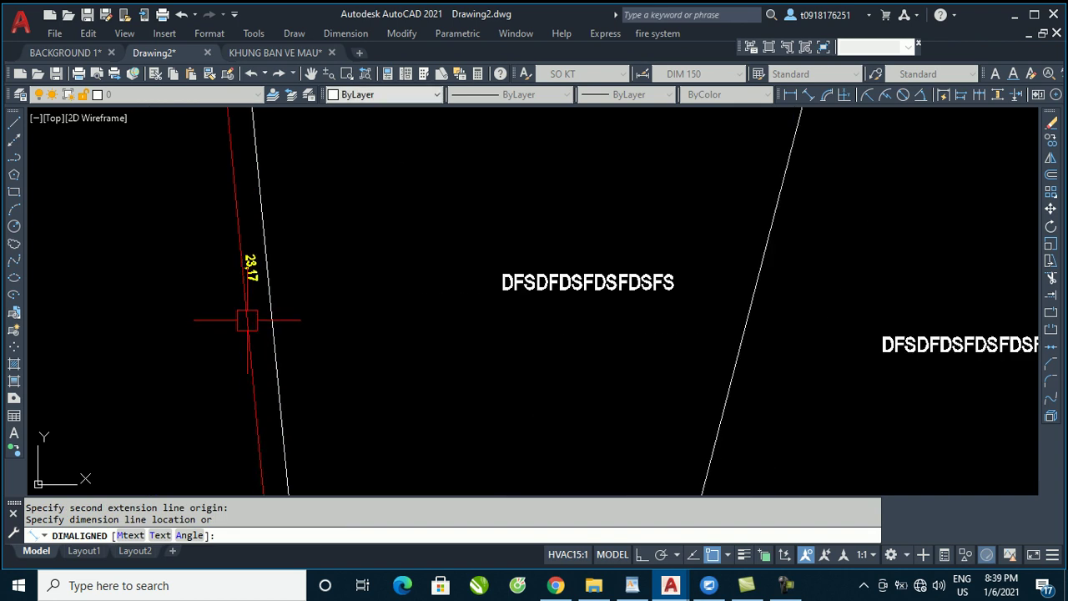
left_click(246, 310)
scroll(246, 300, "down", 4)
Dimension the two bottom-edge segments with aligned dimensions 15 and 15.19
key("Return")
left_click(254, 361)
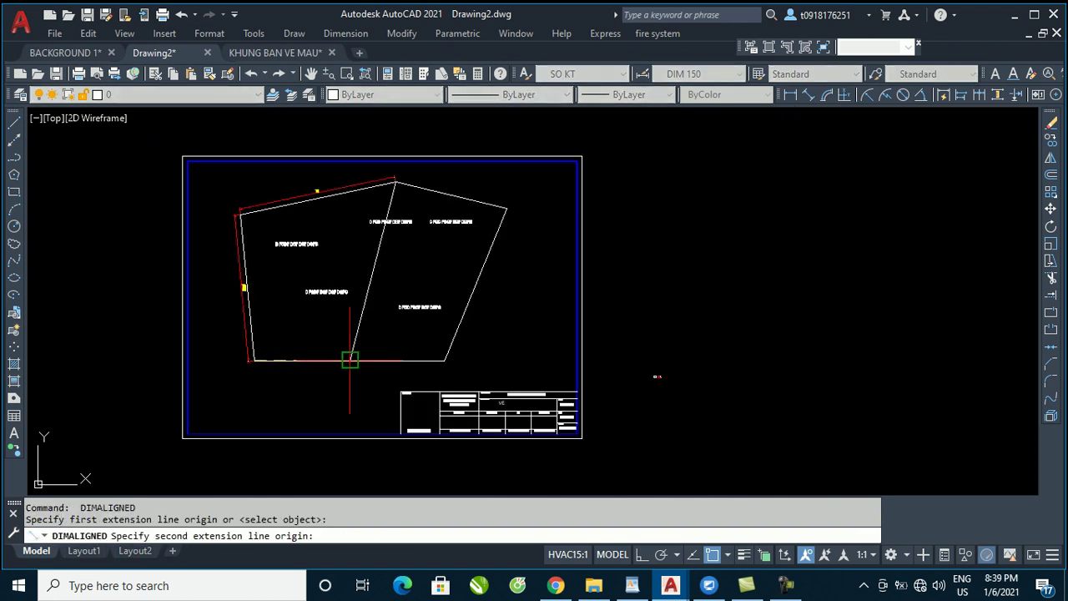
left_click(351, 361)
scroll(312, 362, "up", 5)
left_click(291, 362)
key("Return")
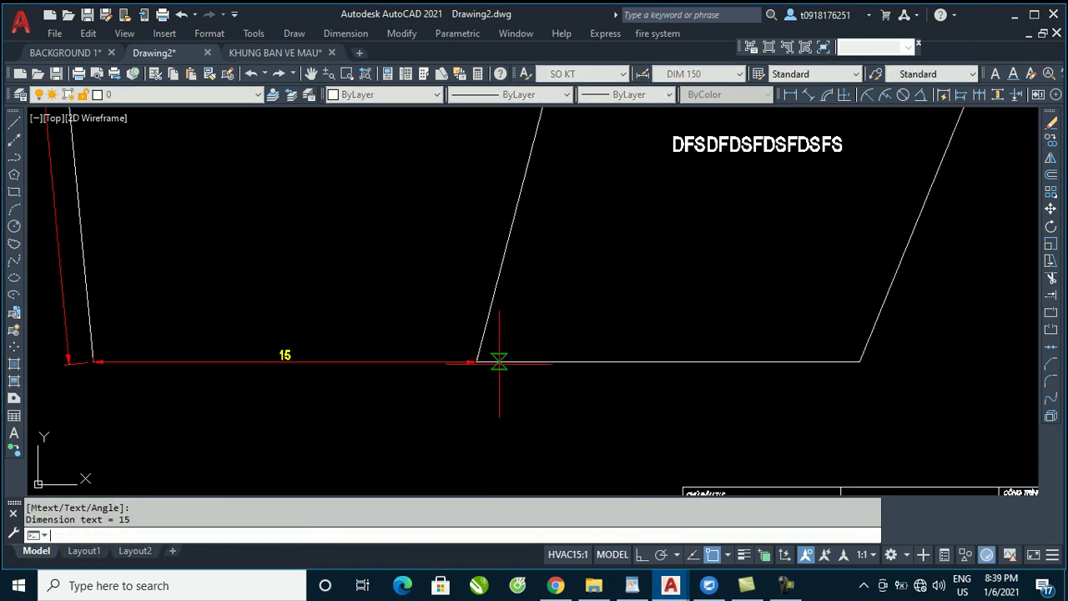
left_click(476, 362)
left_click(837, 360)
left_click(811, 351)
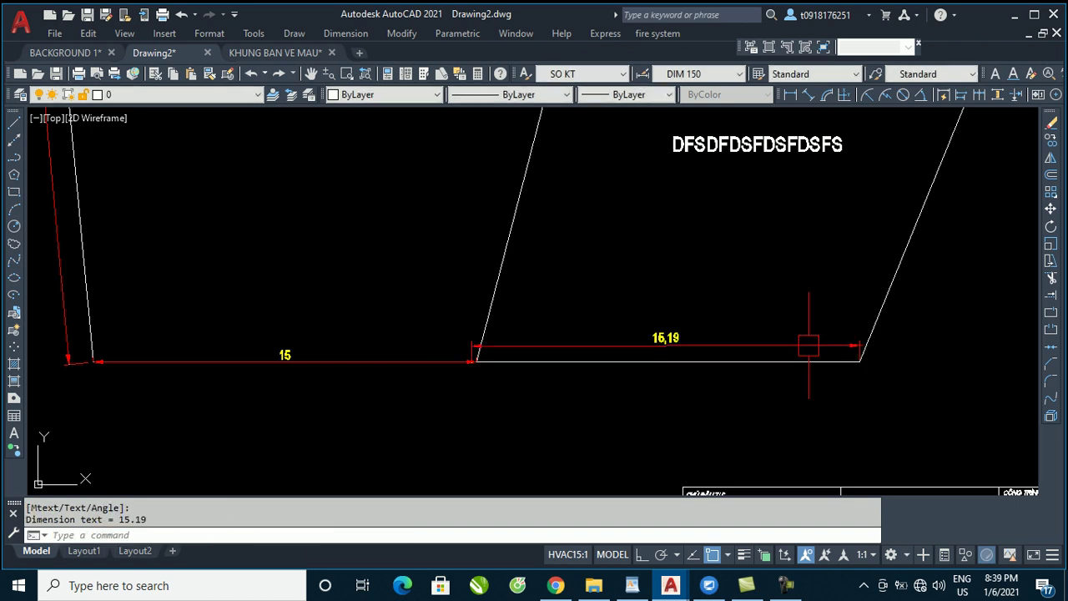
scroll(811, 350, "down", 4)
Add the 26 aligned dimension beside the right edge and review the whole sheet
key("Return")
left_click(730, 130)
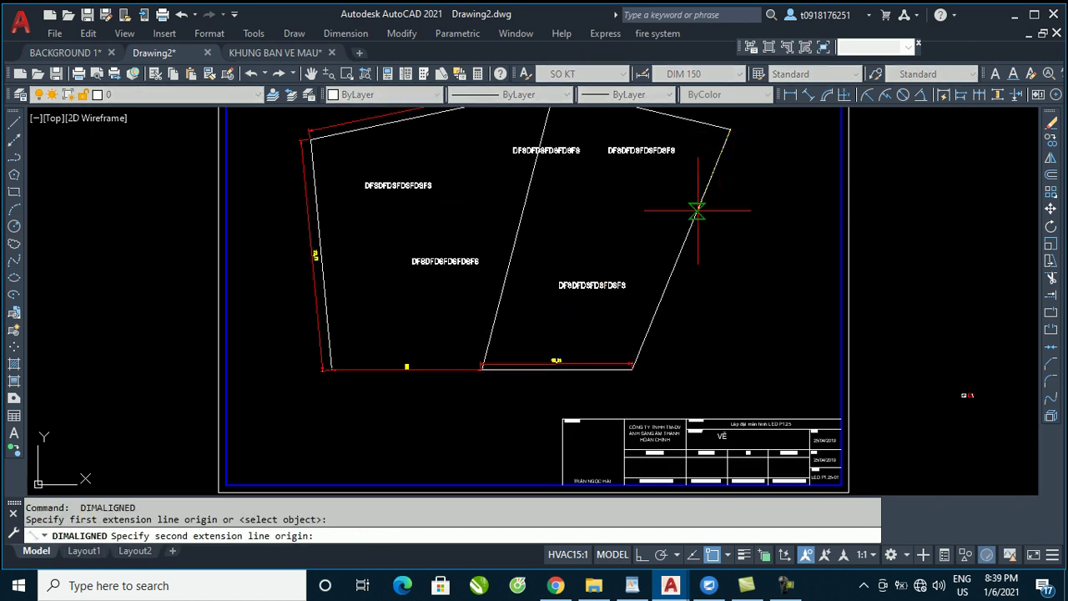
left_click(632, 365)
scroll(663, 330, "up", 4)
left_click(655, 330)
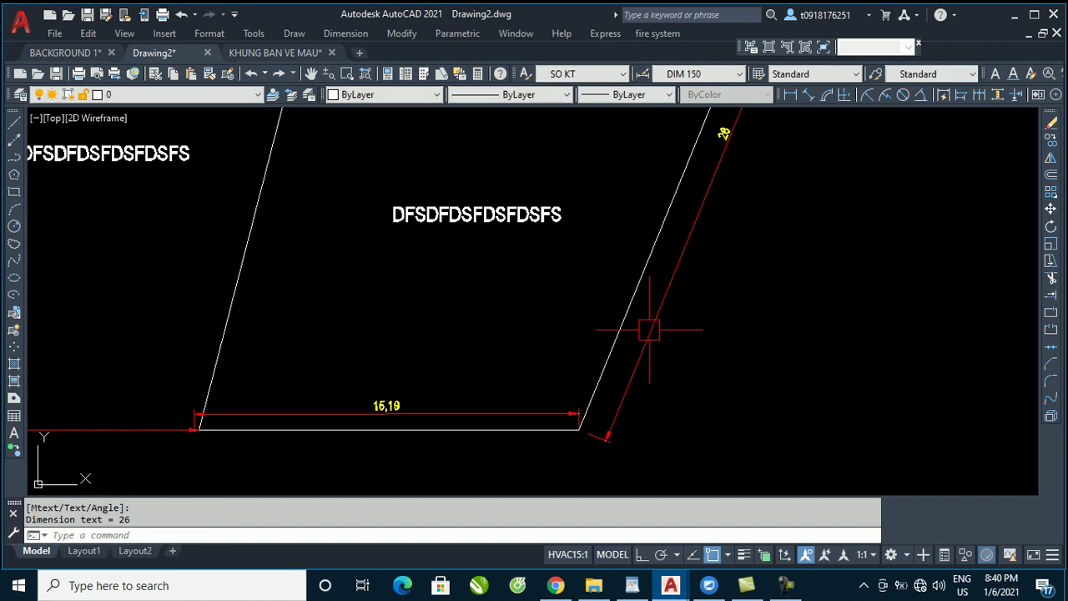
scroll(648, 342, "down", 5)
scroll(421, 192, "up", 1)
scroll(426, 167, "up", 5)
scroll(429, 162, "up", 2)
scroll(413, 203, "down", 7)
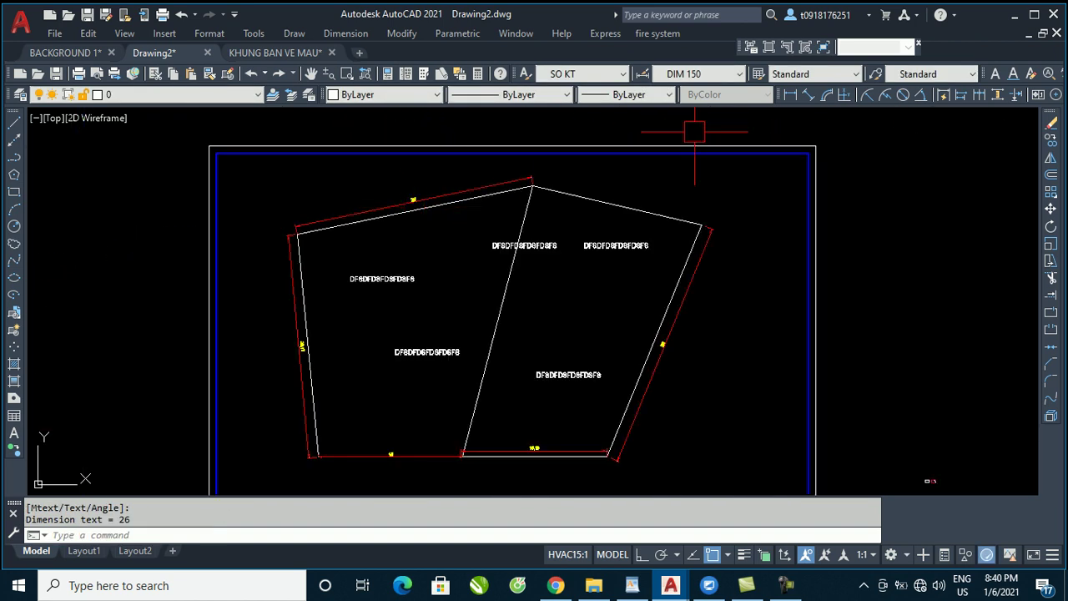
scroll(409, 209, "up", 3)
scroll(410, 209, "up", 3)
scroll(312, 222, "up", 2)
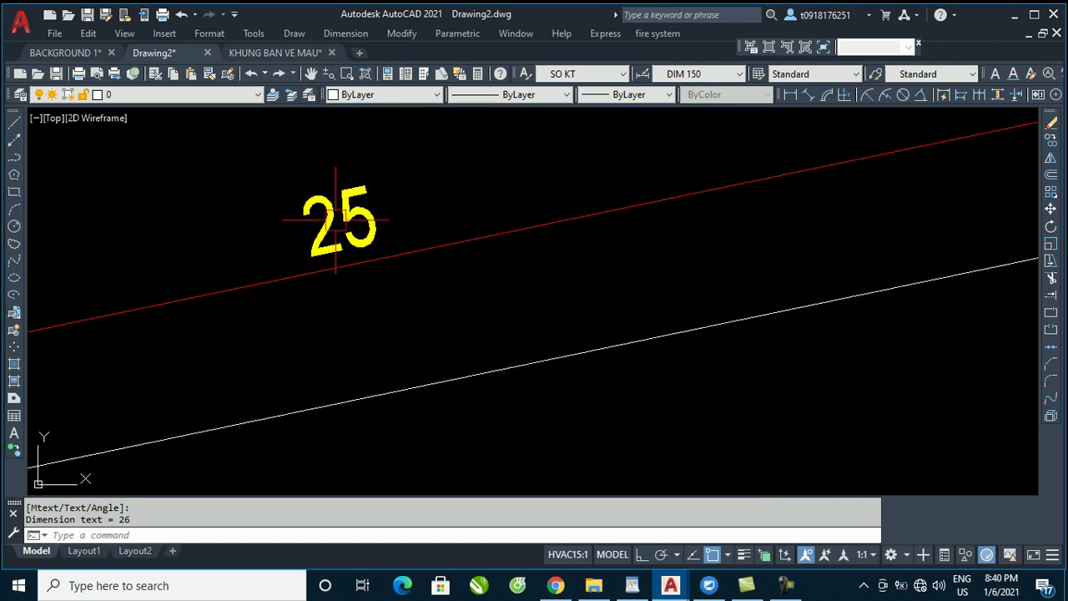
scroll(423, 181, "down", 3)
scroll(465, 187, "down", 6)
scroll(536, 226, "up", 1)
scroll(524, 191, "down", 3)
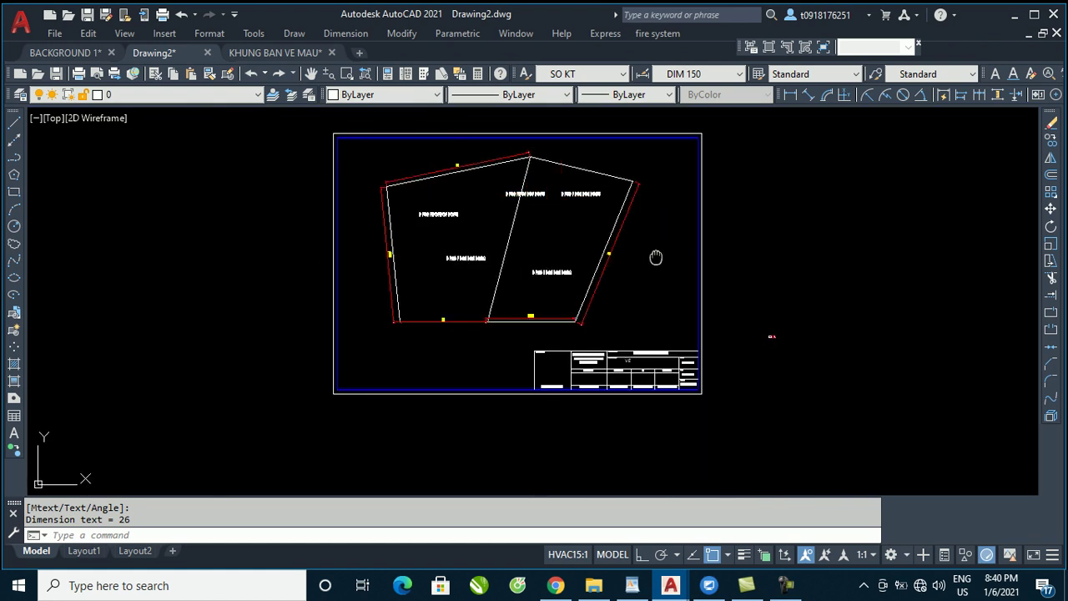
middle_click_drag(656, 258, 639, 286)
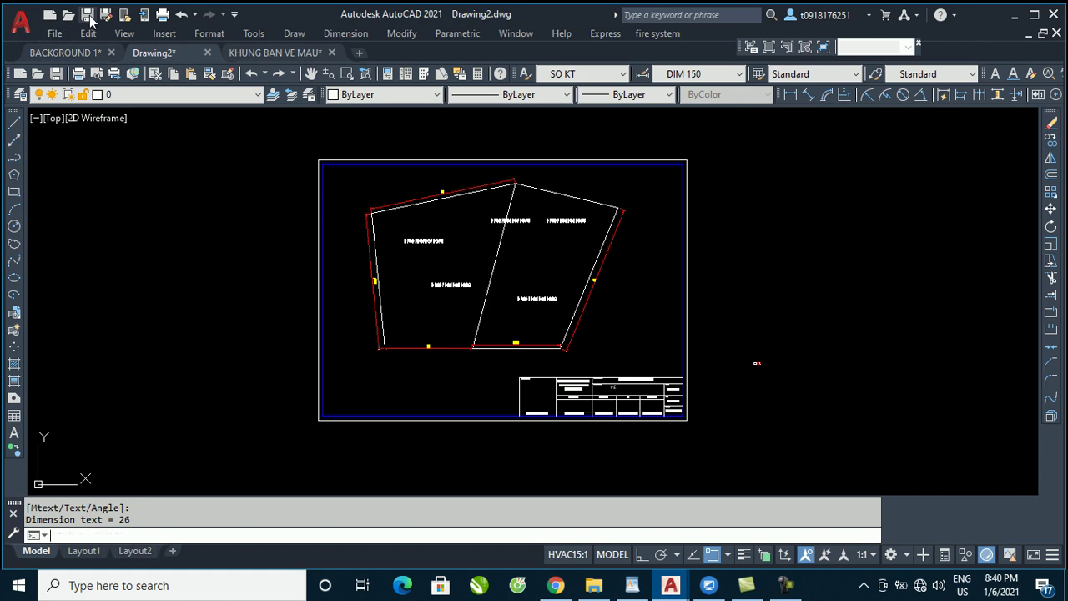
Save the drawing to the Desktop as 'MAU VE THEO HE MET'
left_click(87, 15)
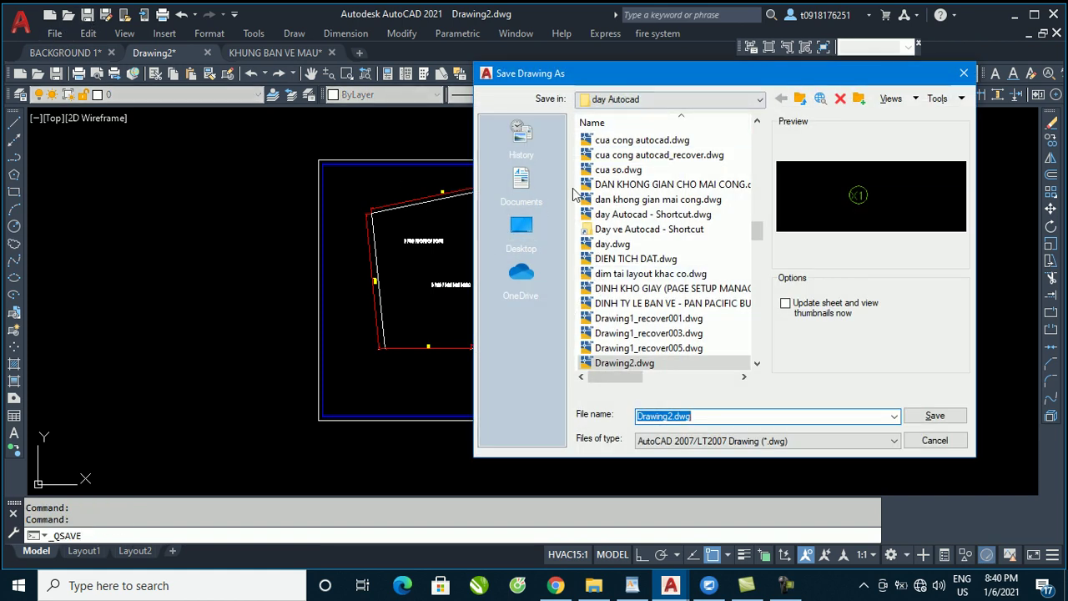
left_click(527, 231)
double_click(707, 417)
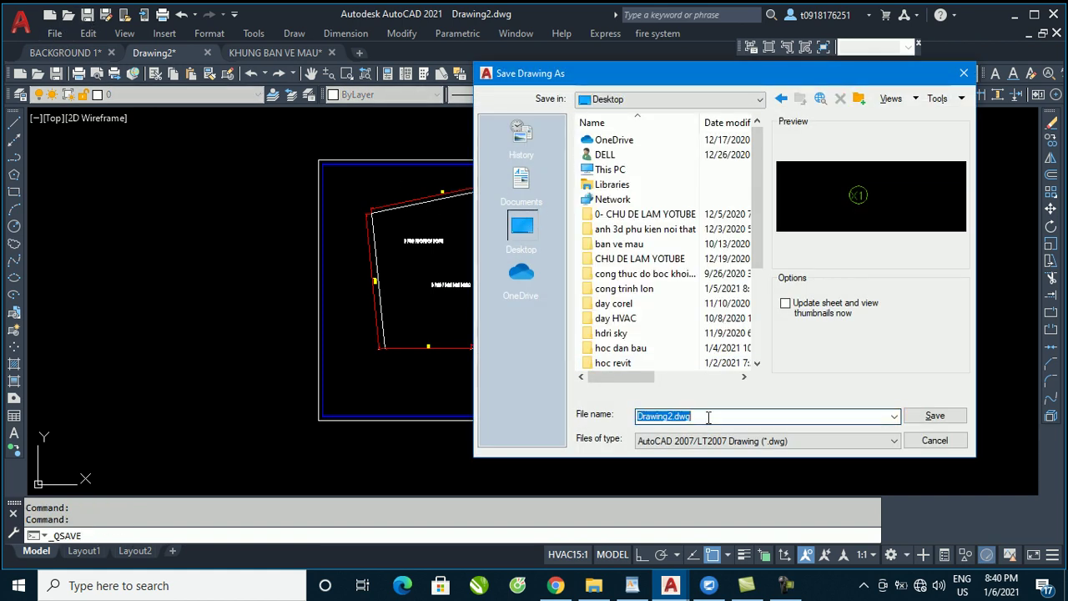
type("MAU VE THEO HE MET")
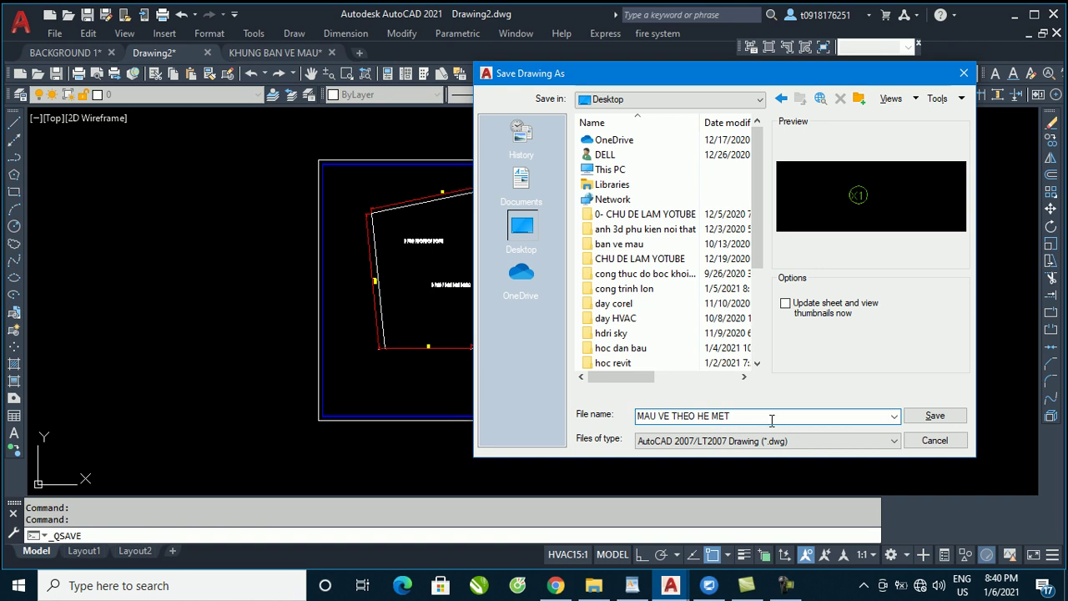
left_click(935, 415)
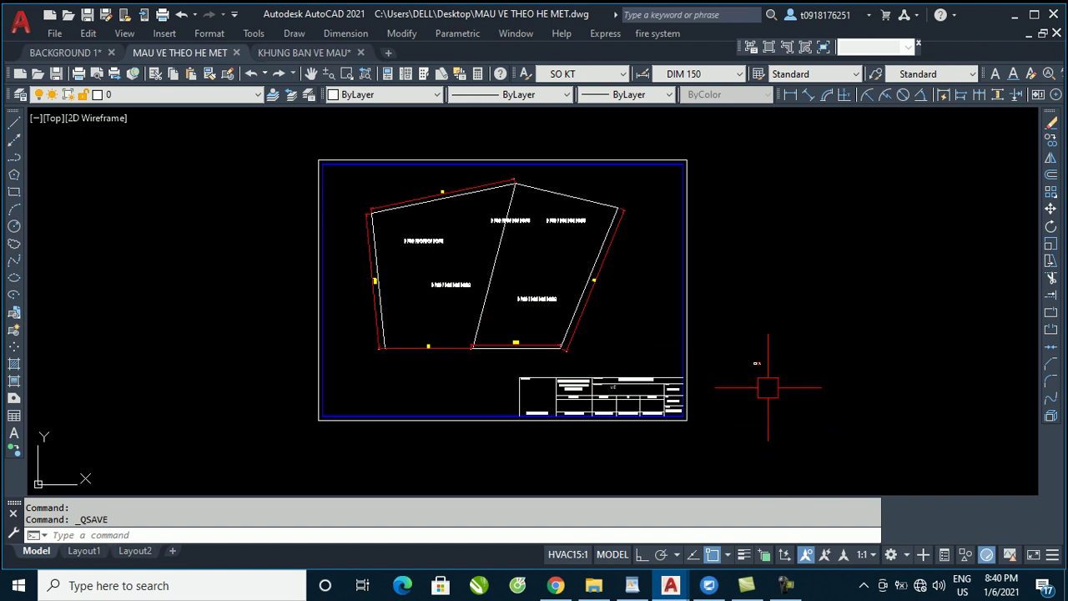
Switch to the BACKGROUND 1 drawing
left_click(96, 52)
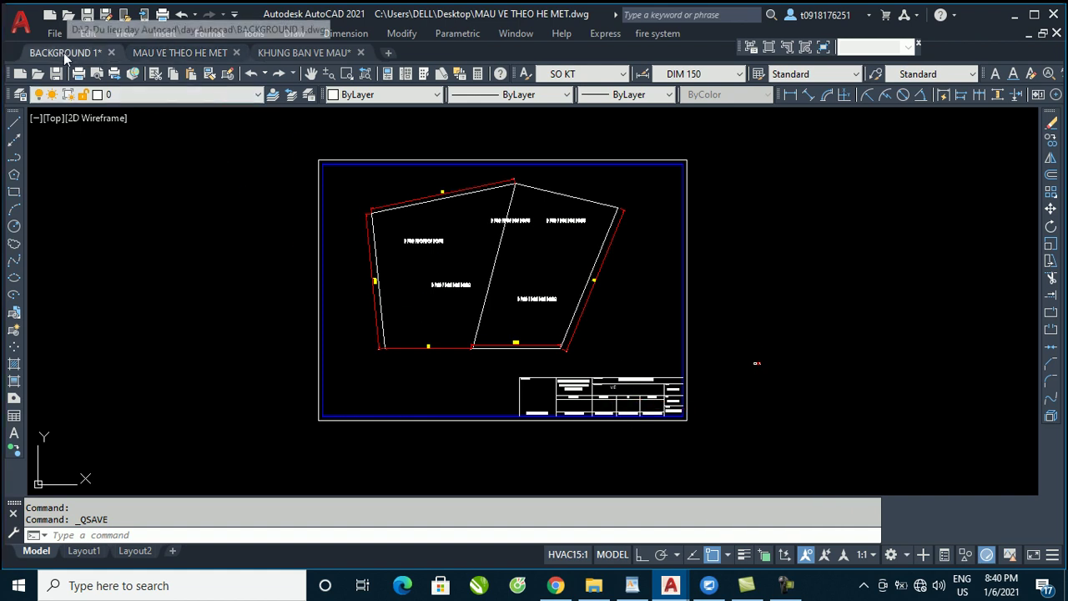